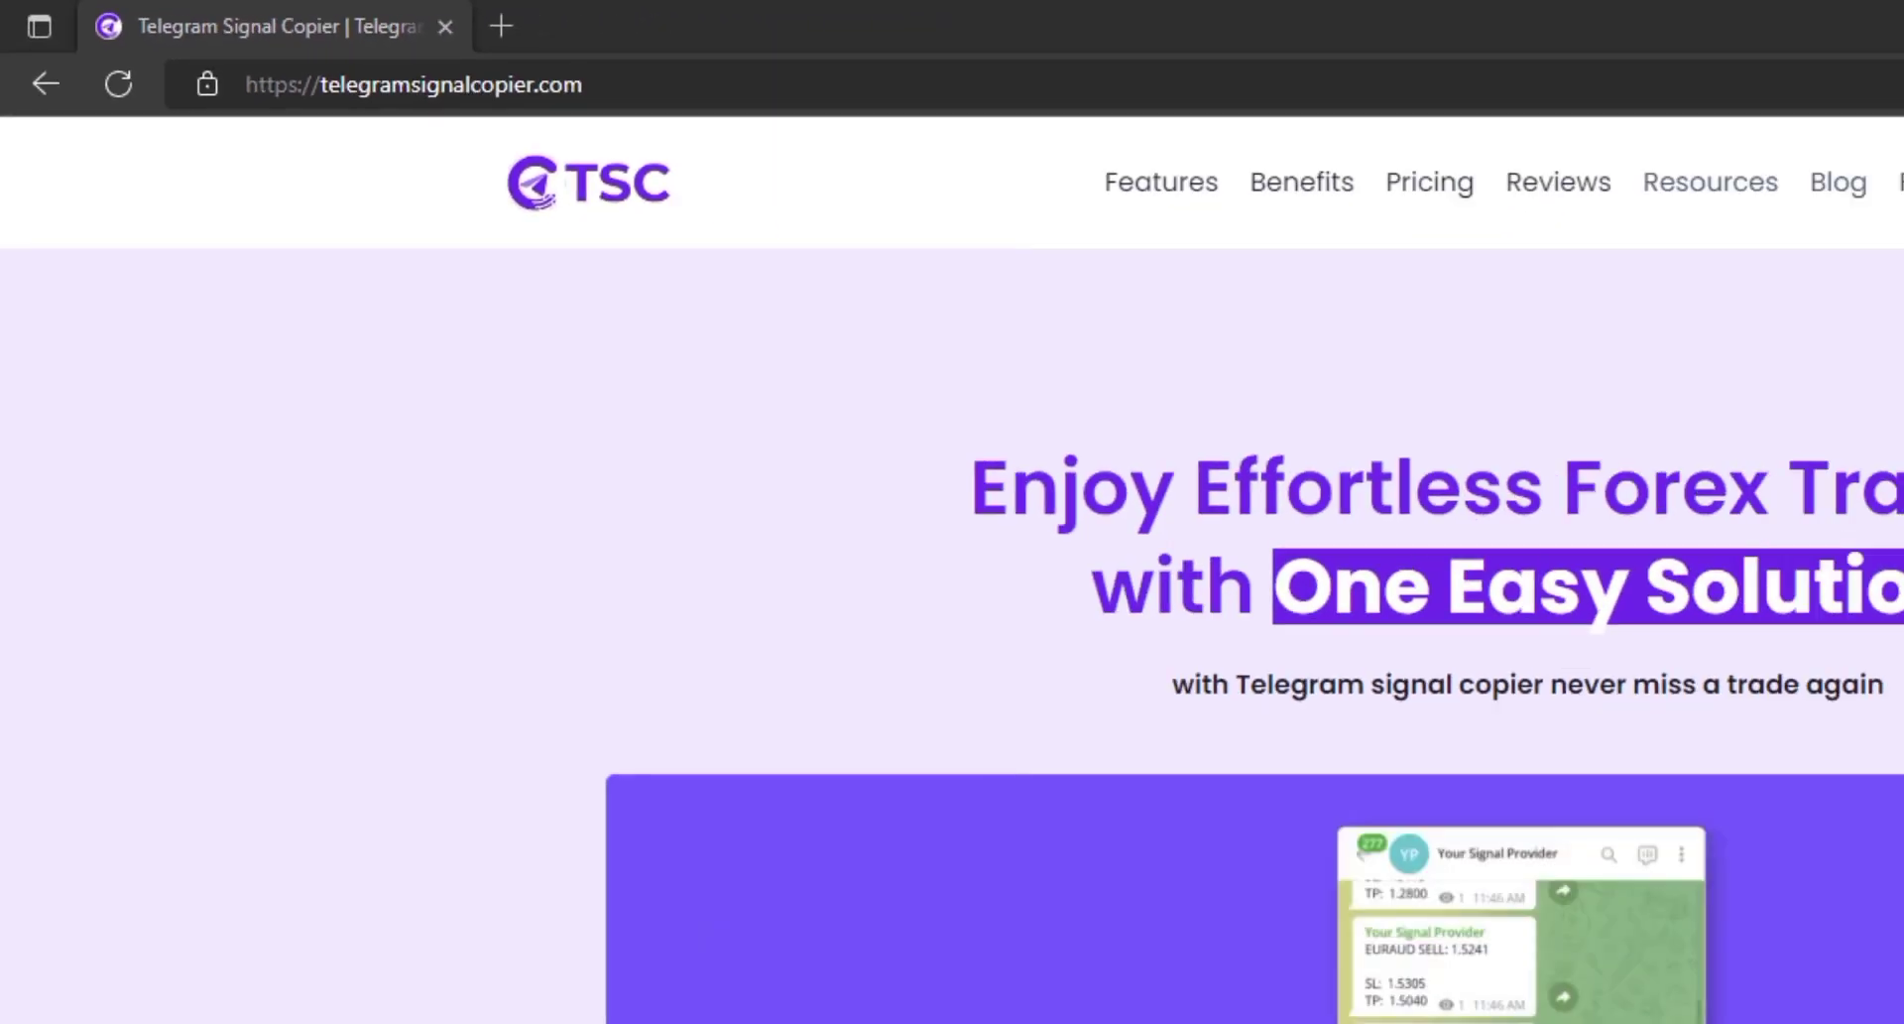
Sign in to the copier web portal with the account password and highlight the Accounts Limit line
click(1511, 127)
click(1101, 383)
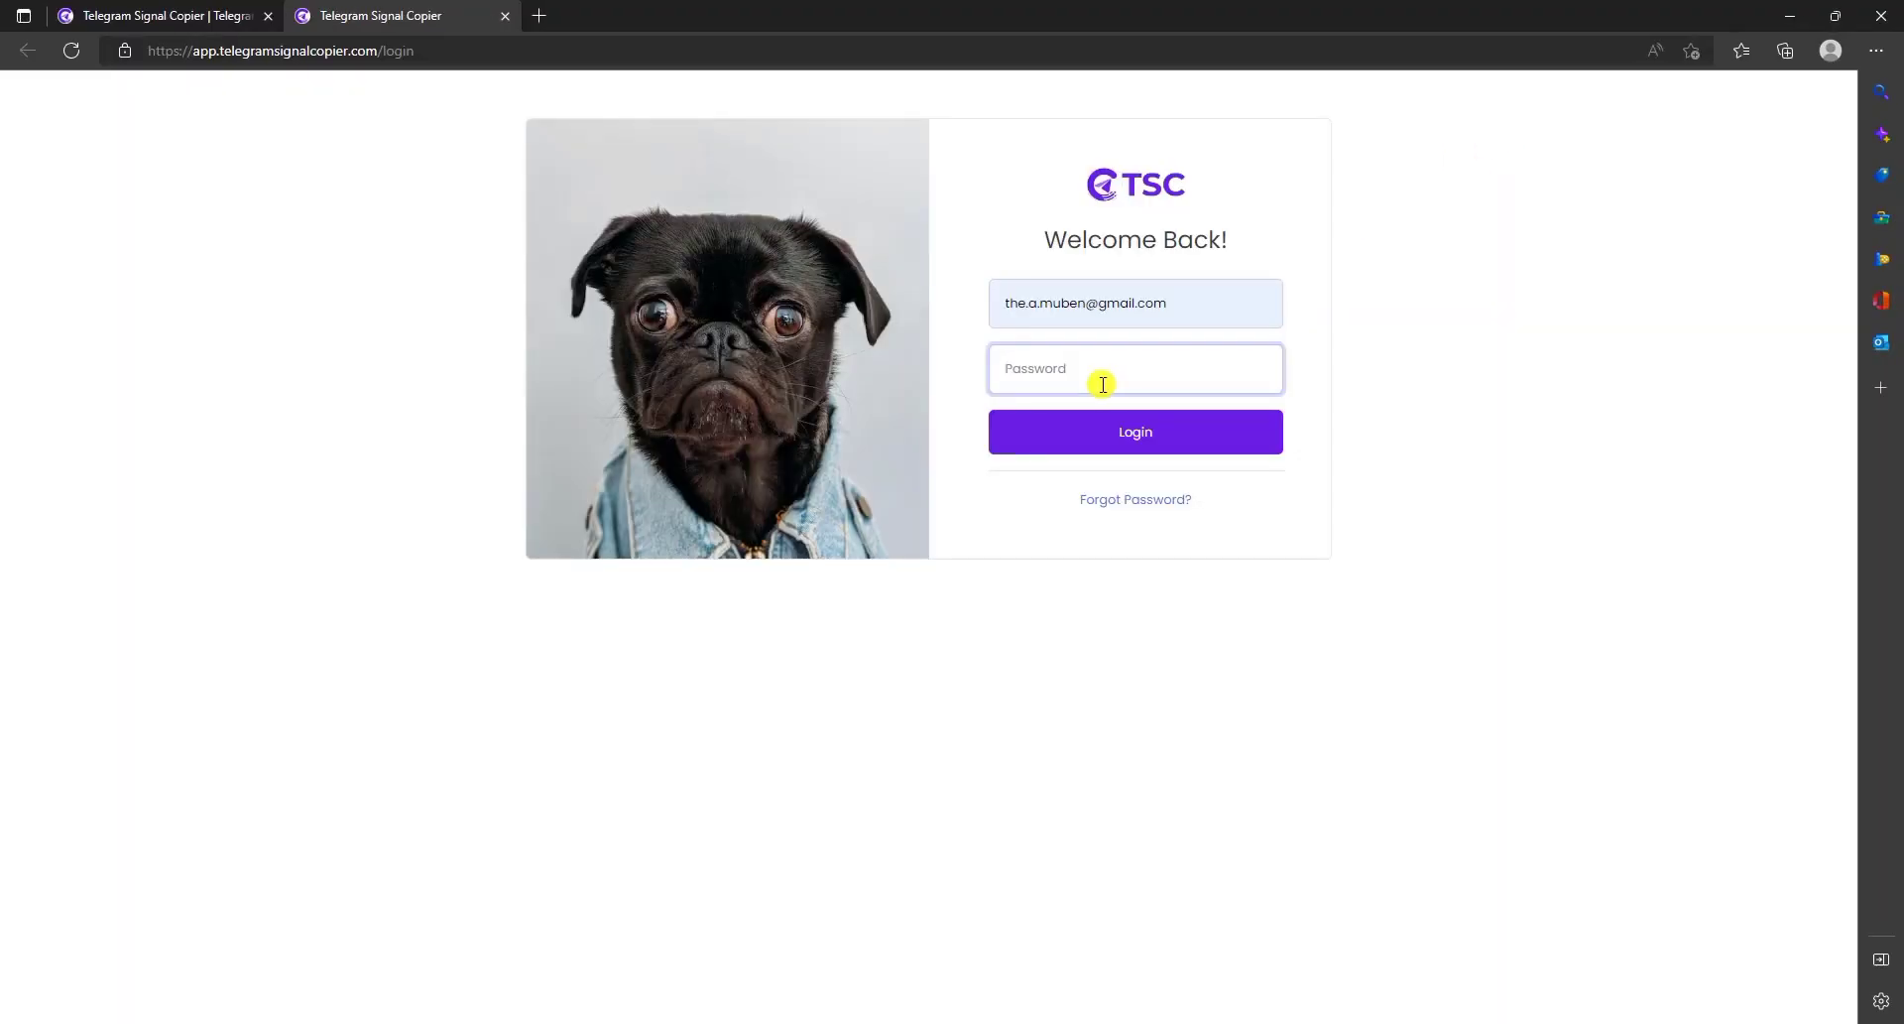
key(Return)
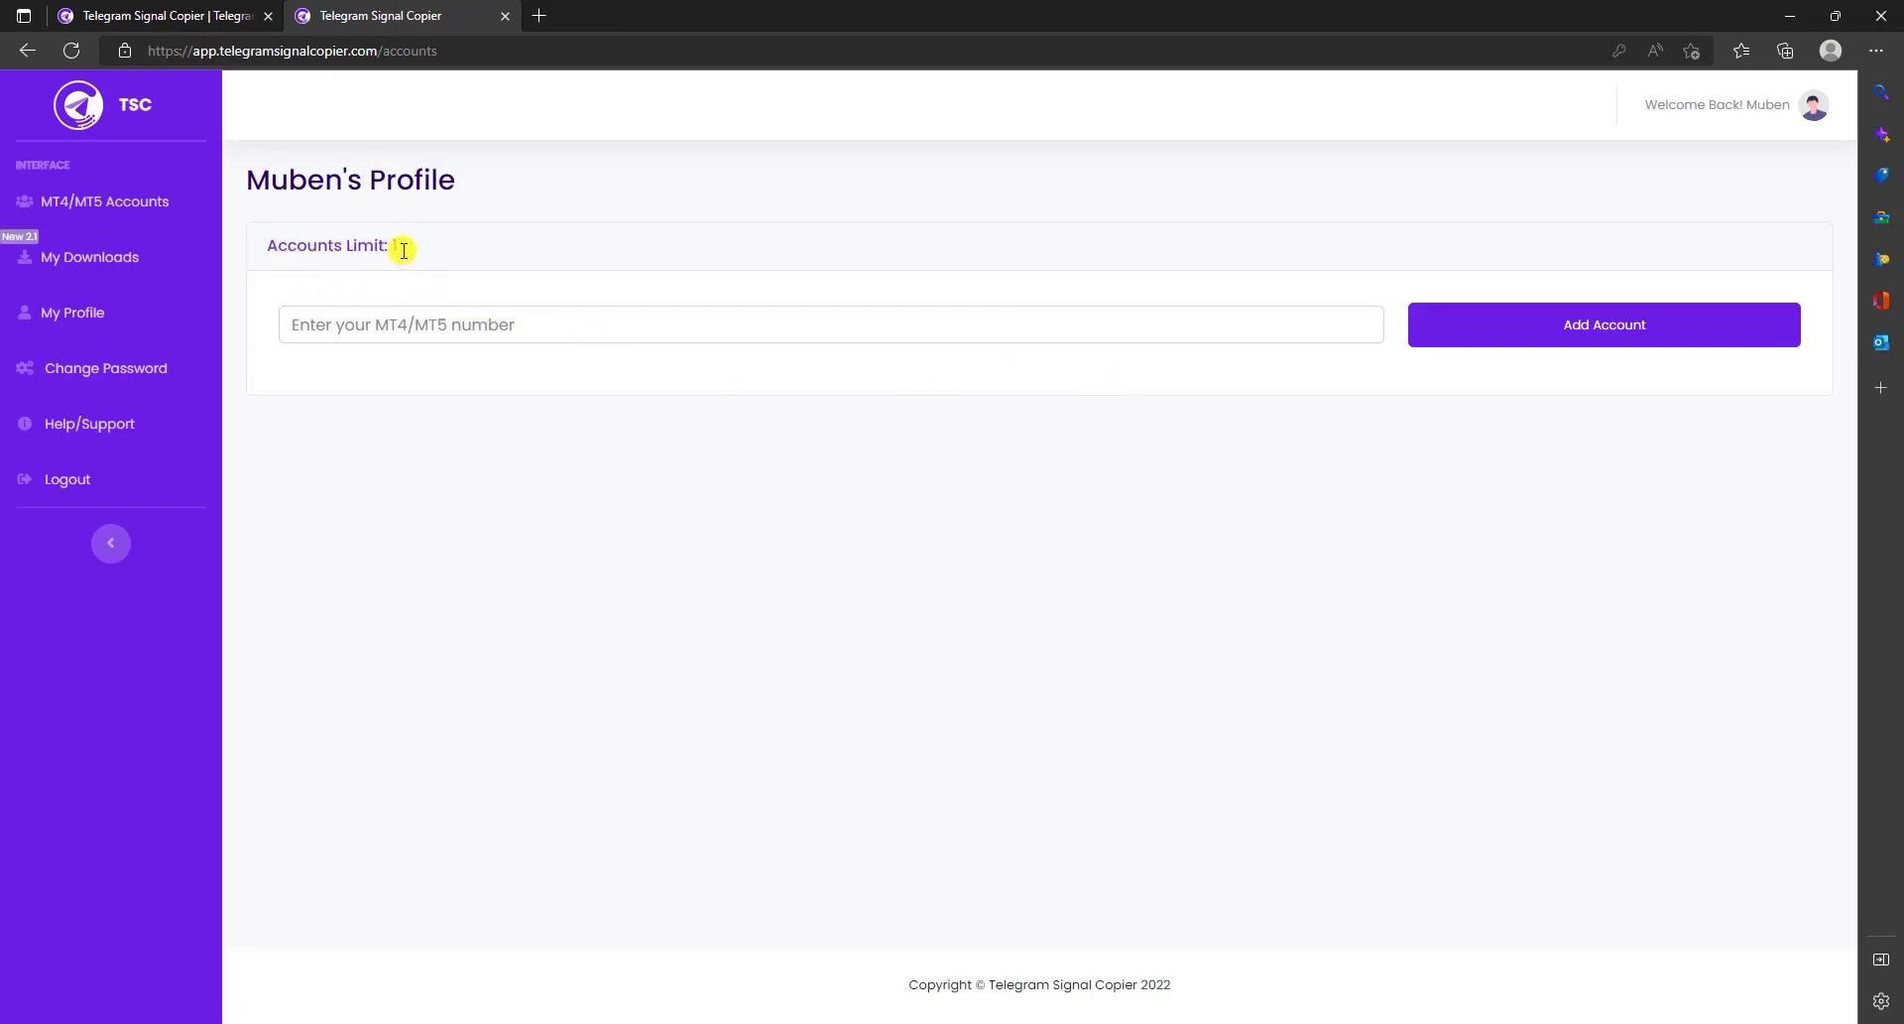
drag(267, 253, 405, 260)
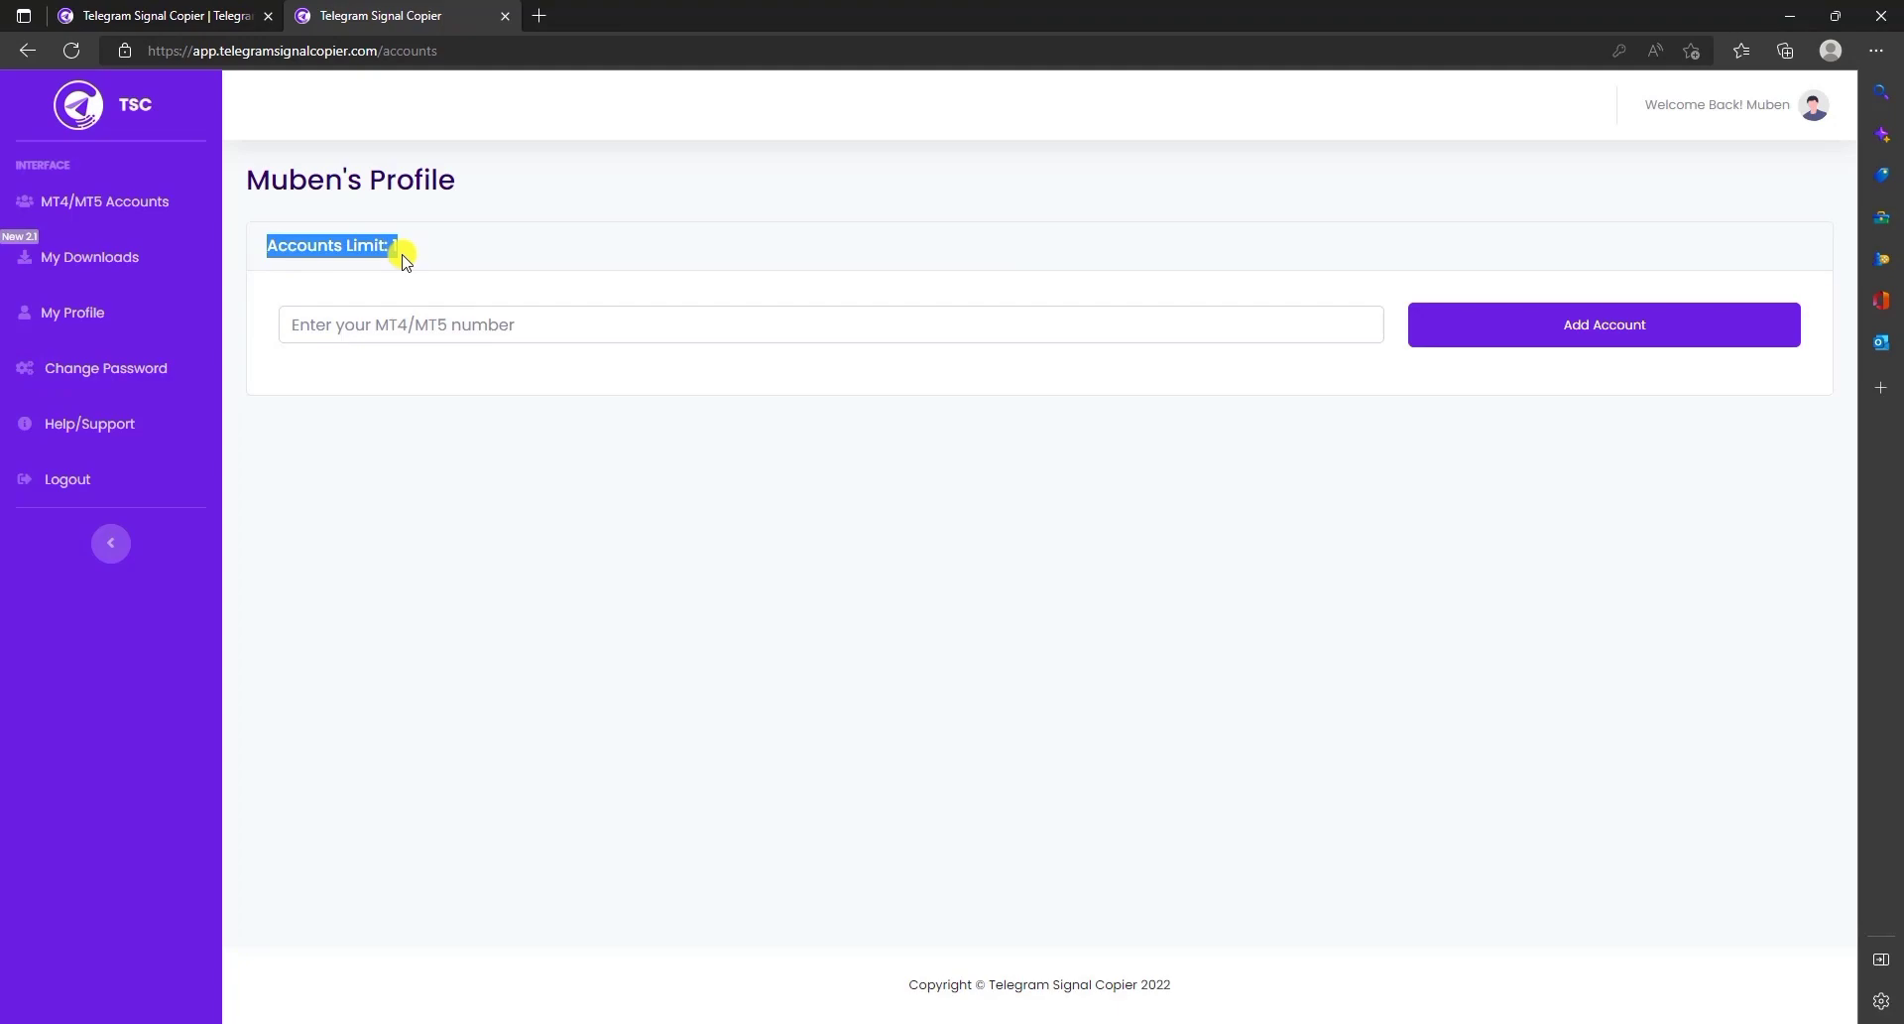
Register the saved MetaTrader account number from autofill as the portal's single allowed account
click(405, 260)
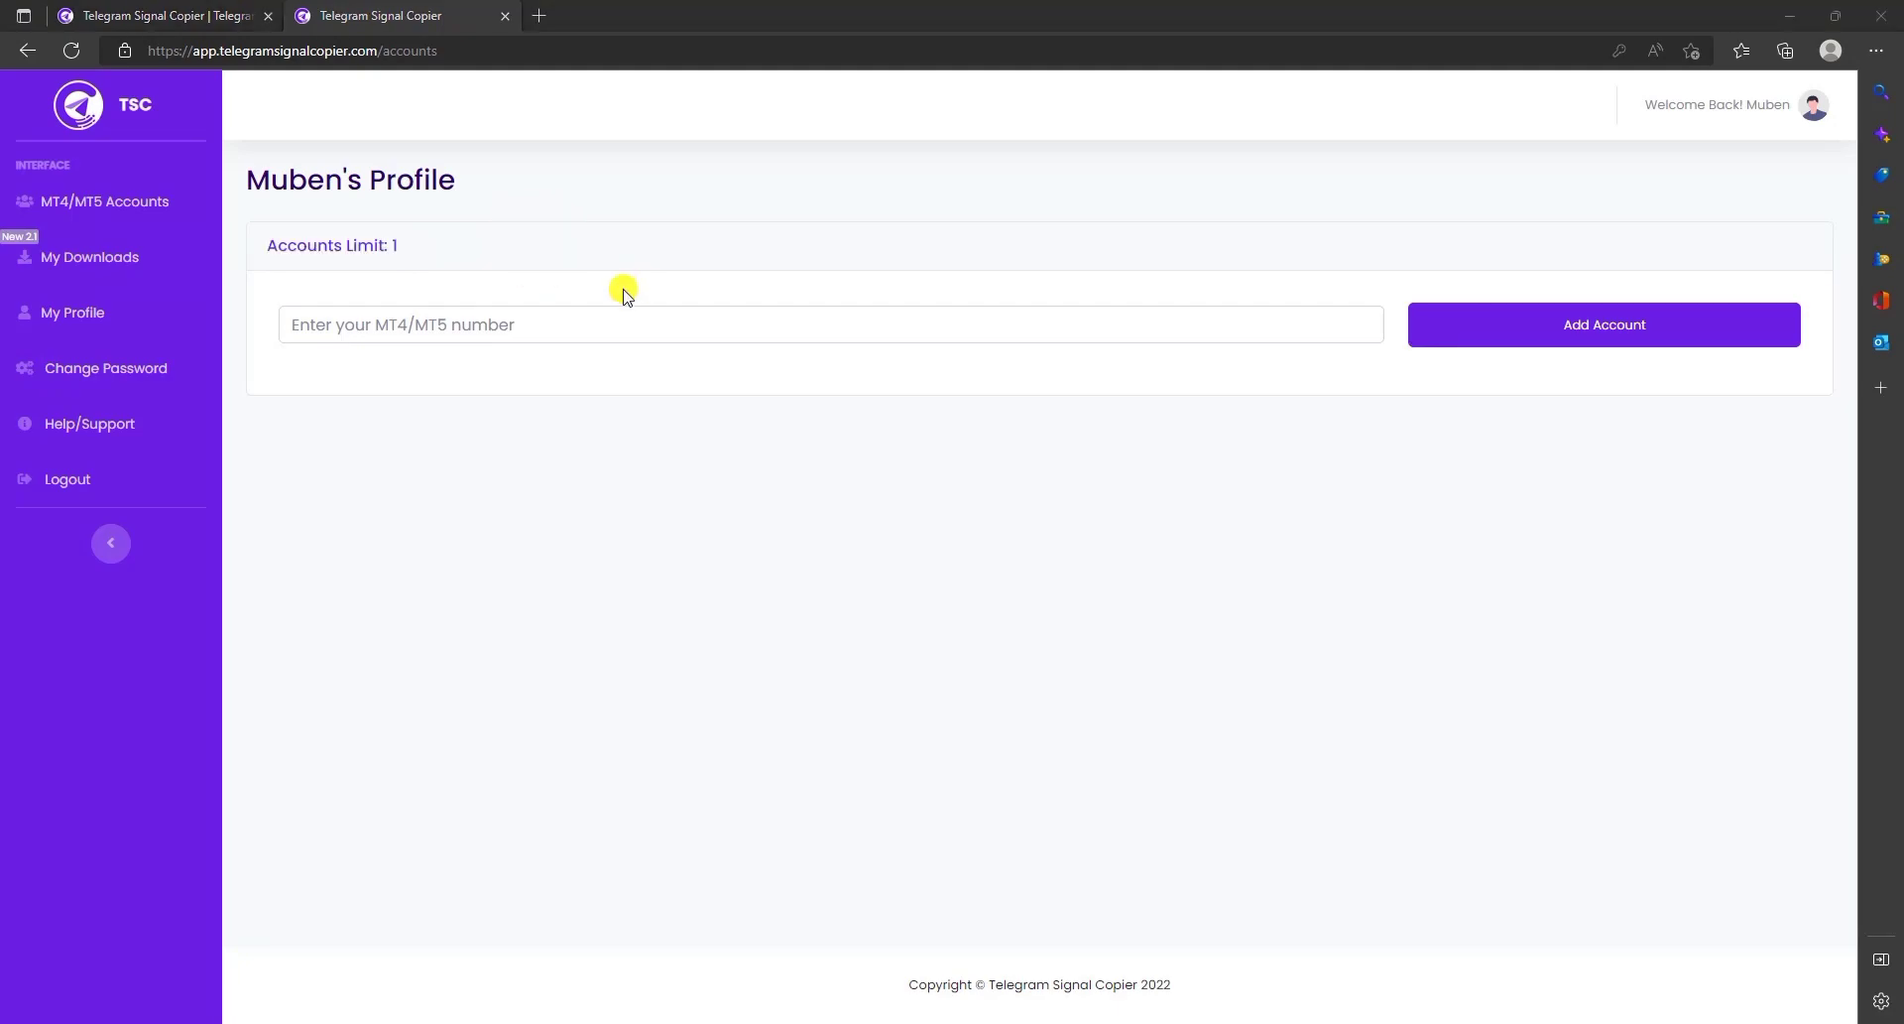
click(564, 325)
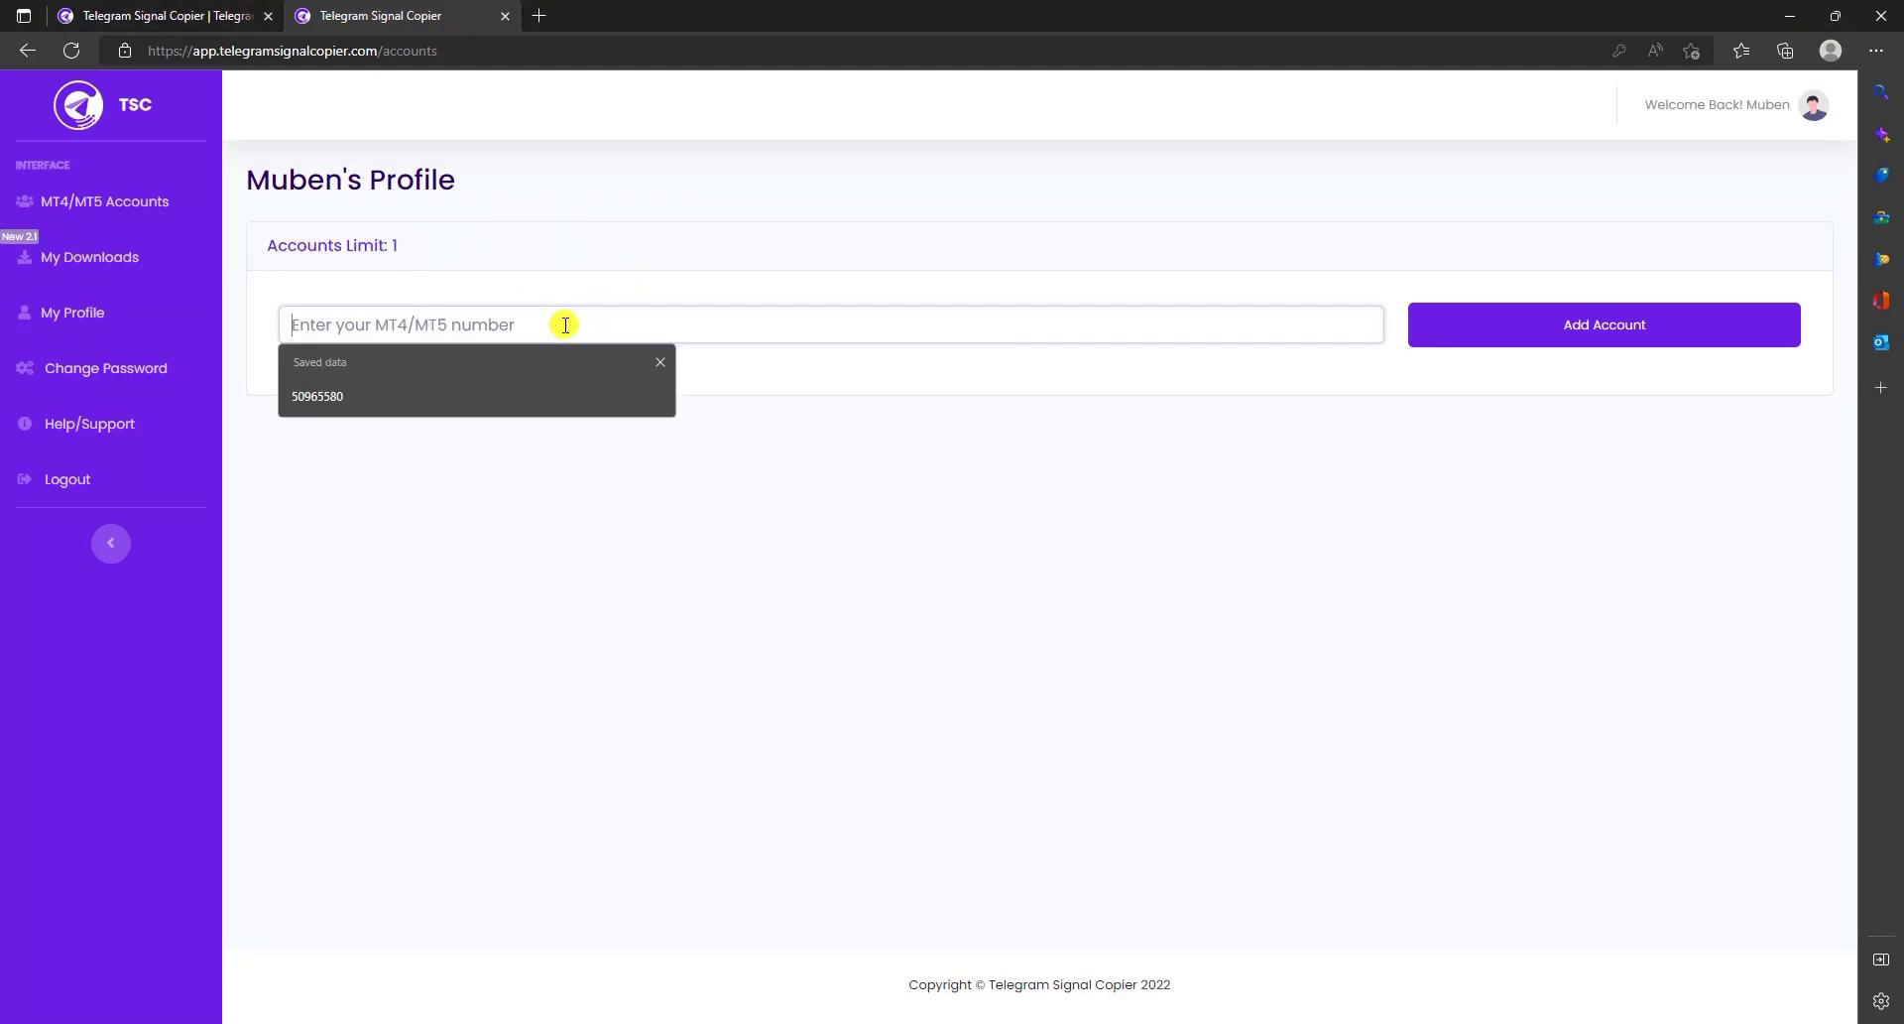
click(437, 393)
click(1524, 334)
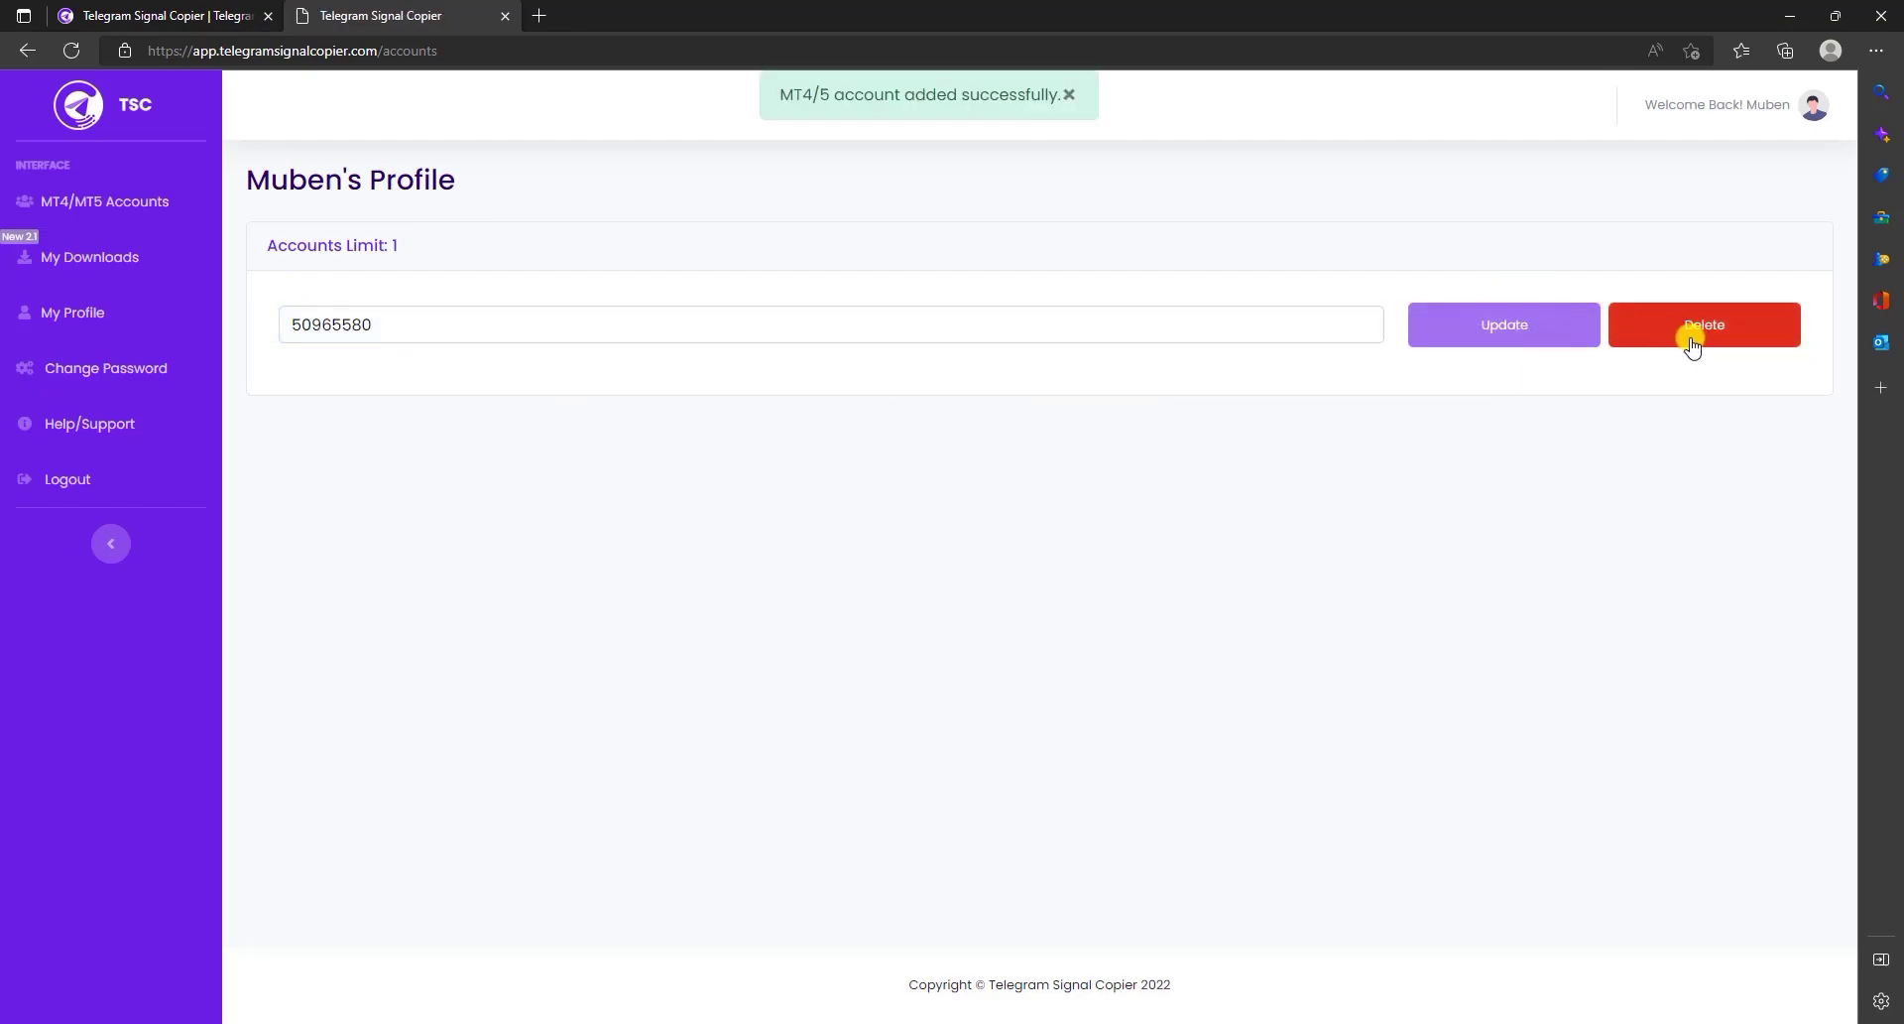
Edit the portal profile to add the Telegram phone number and update it
click(70, 316)
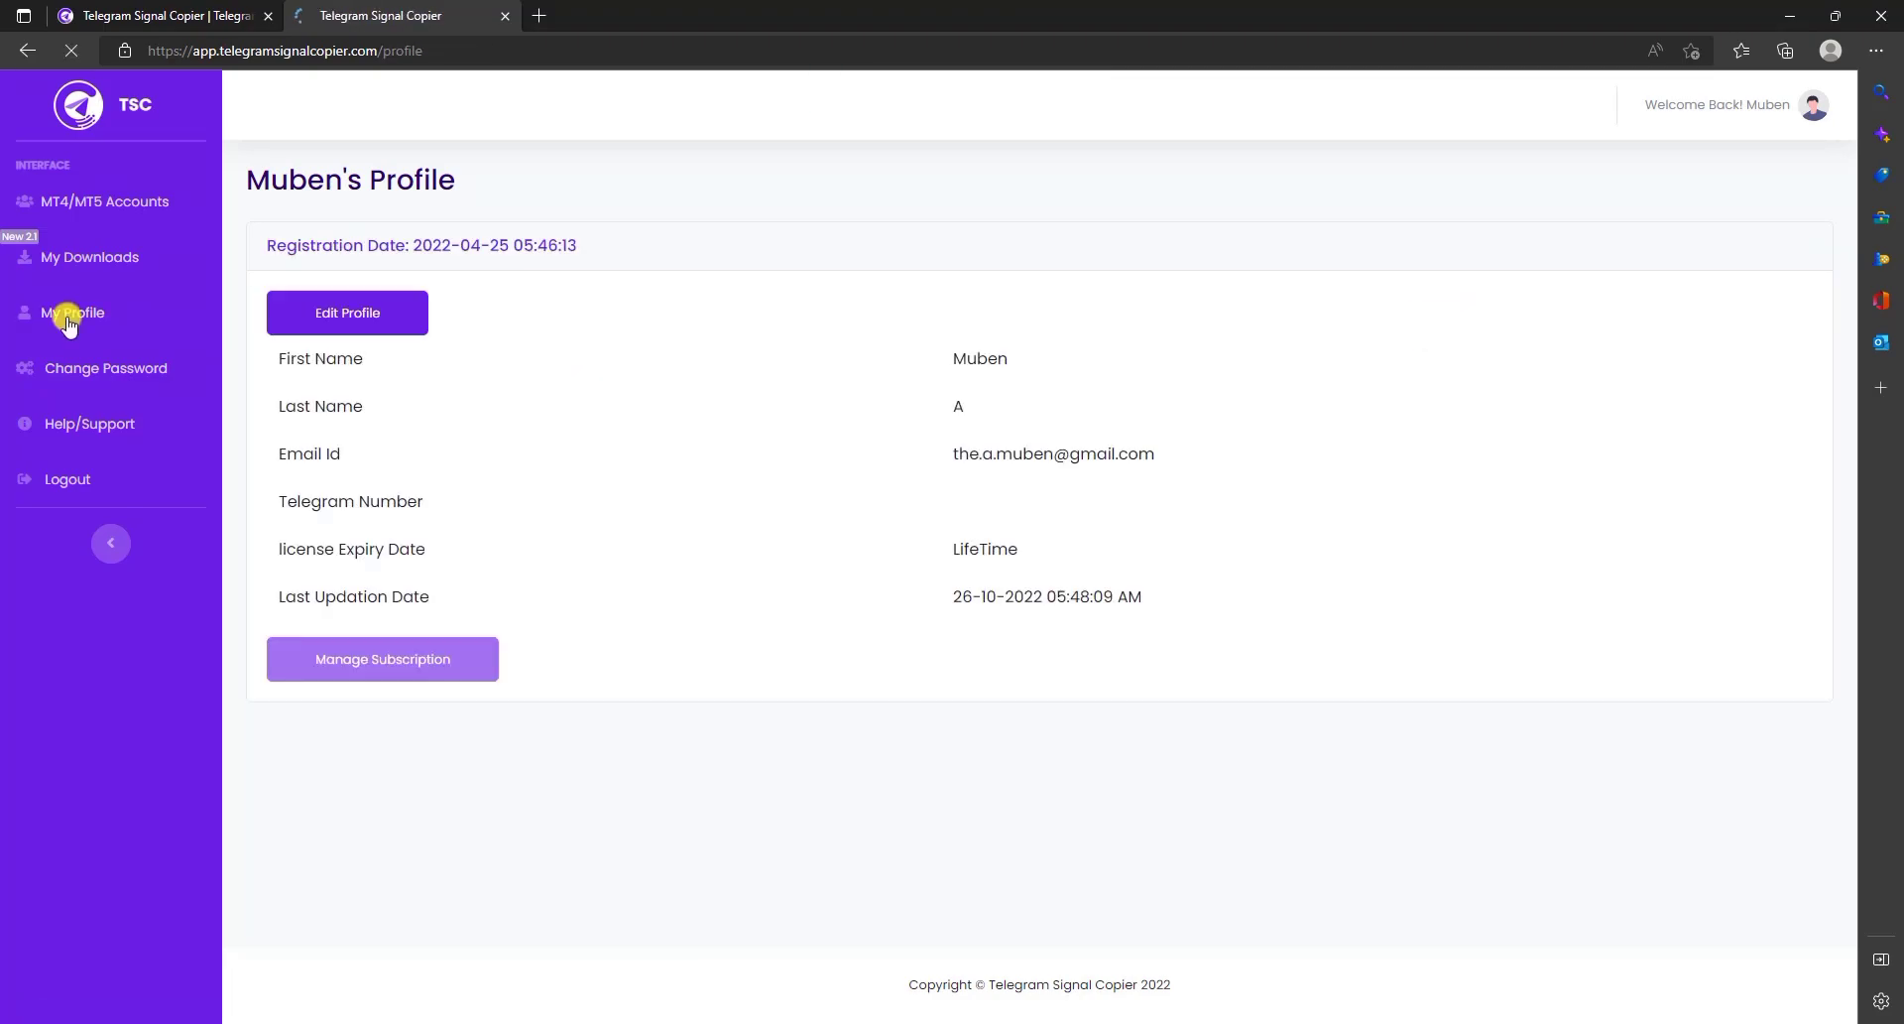
click(401, 327)
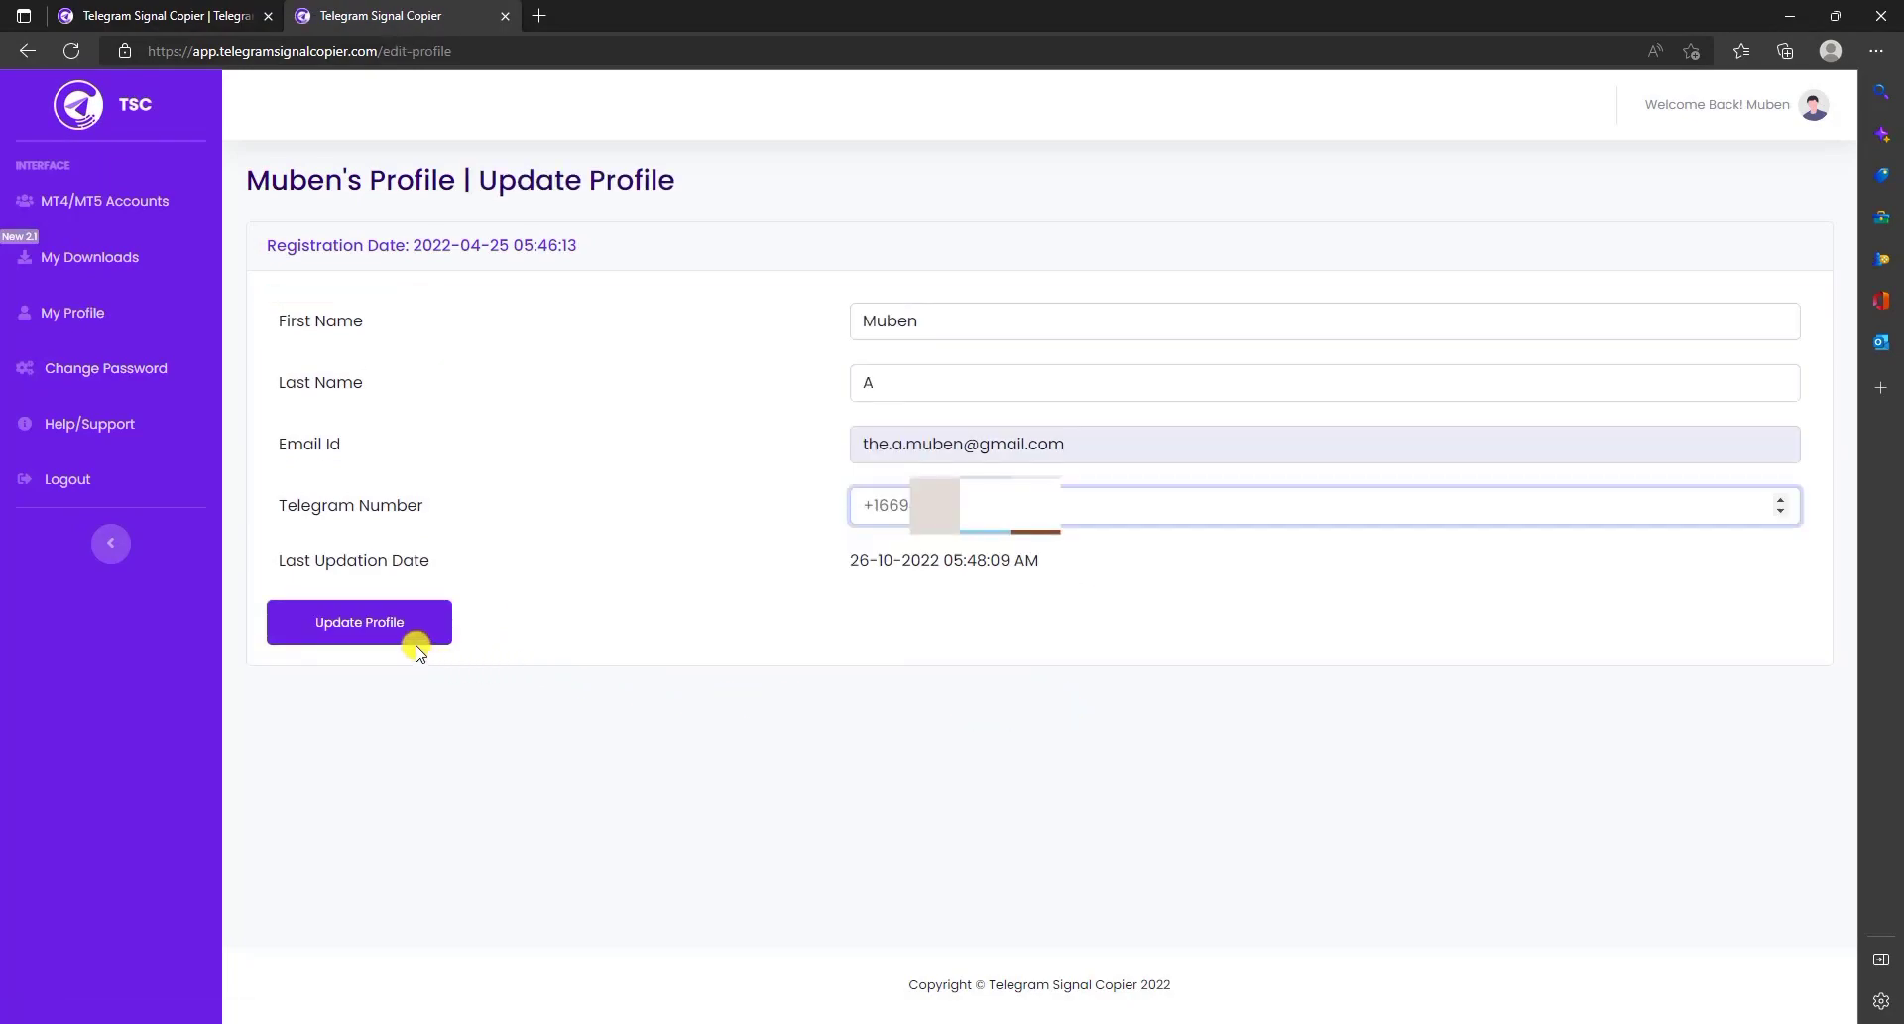
click(411, 635)
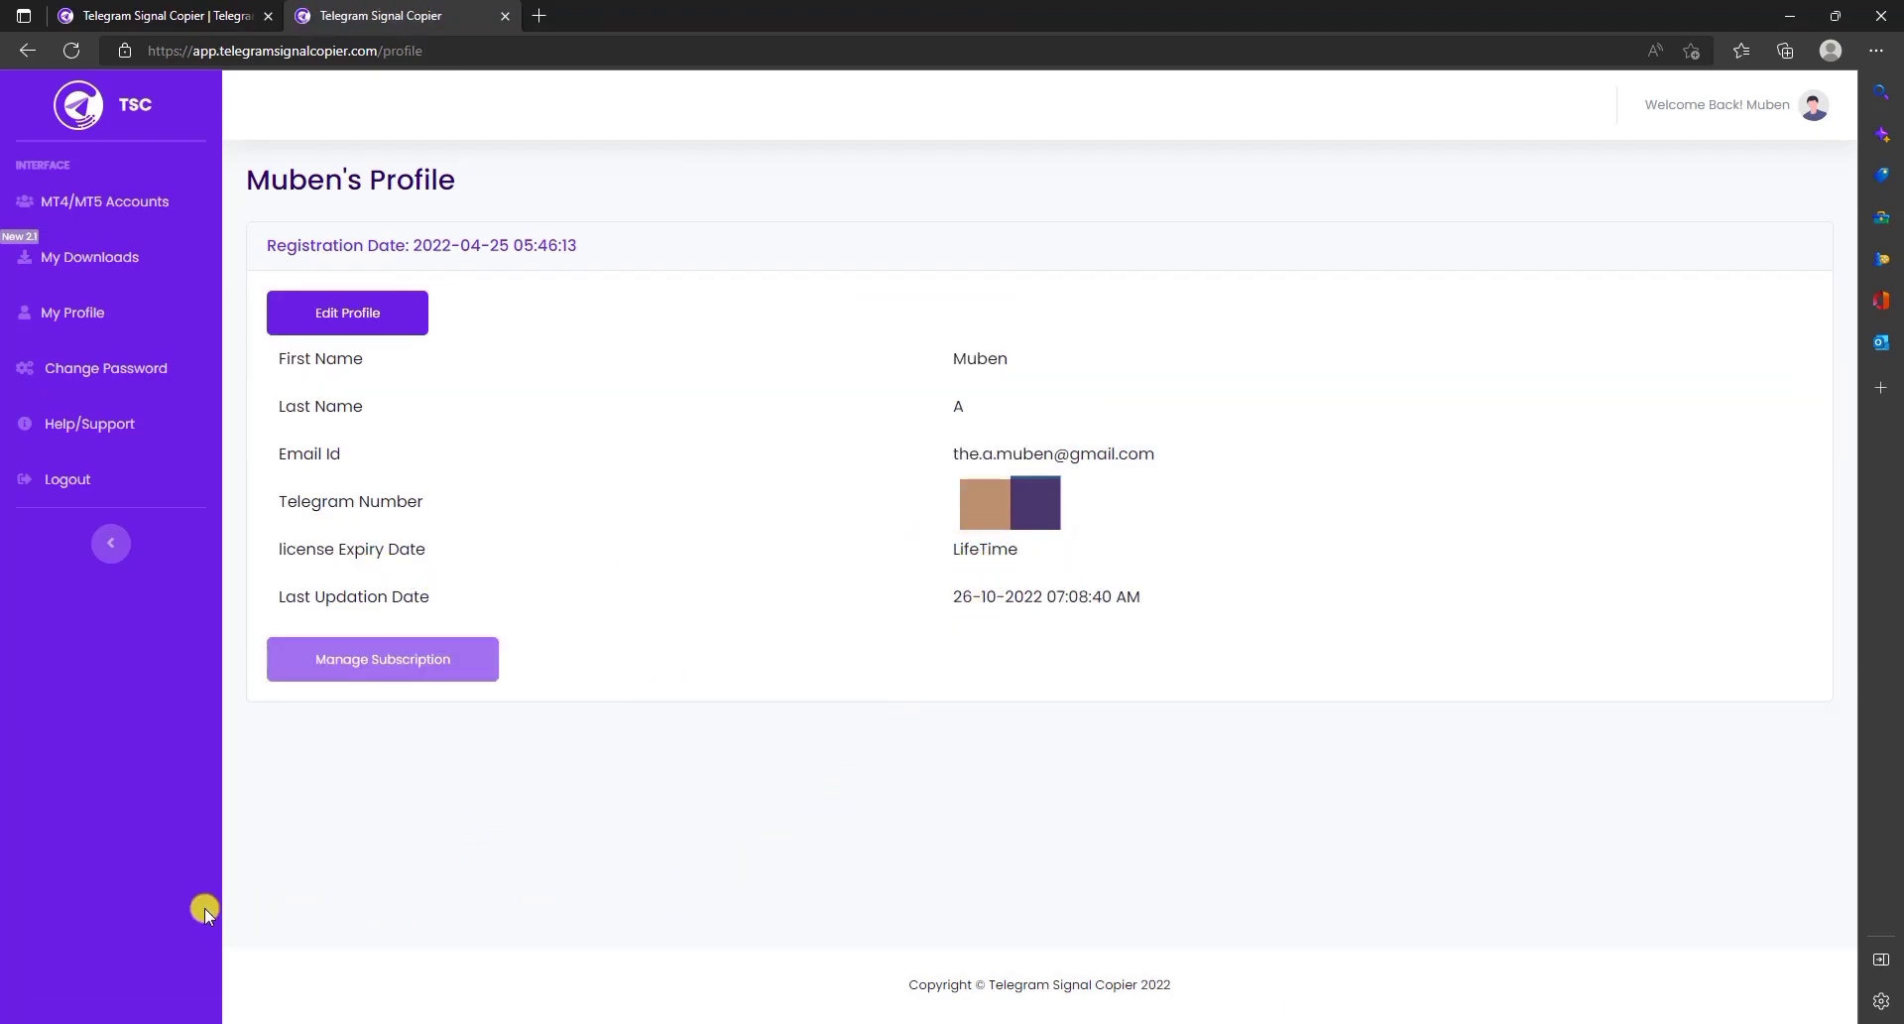
Download TelegramSignalCopier 2.1 -WIN X64 from My Downloads, opening the Google Drive folder
click(116, 264)
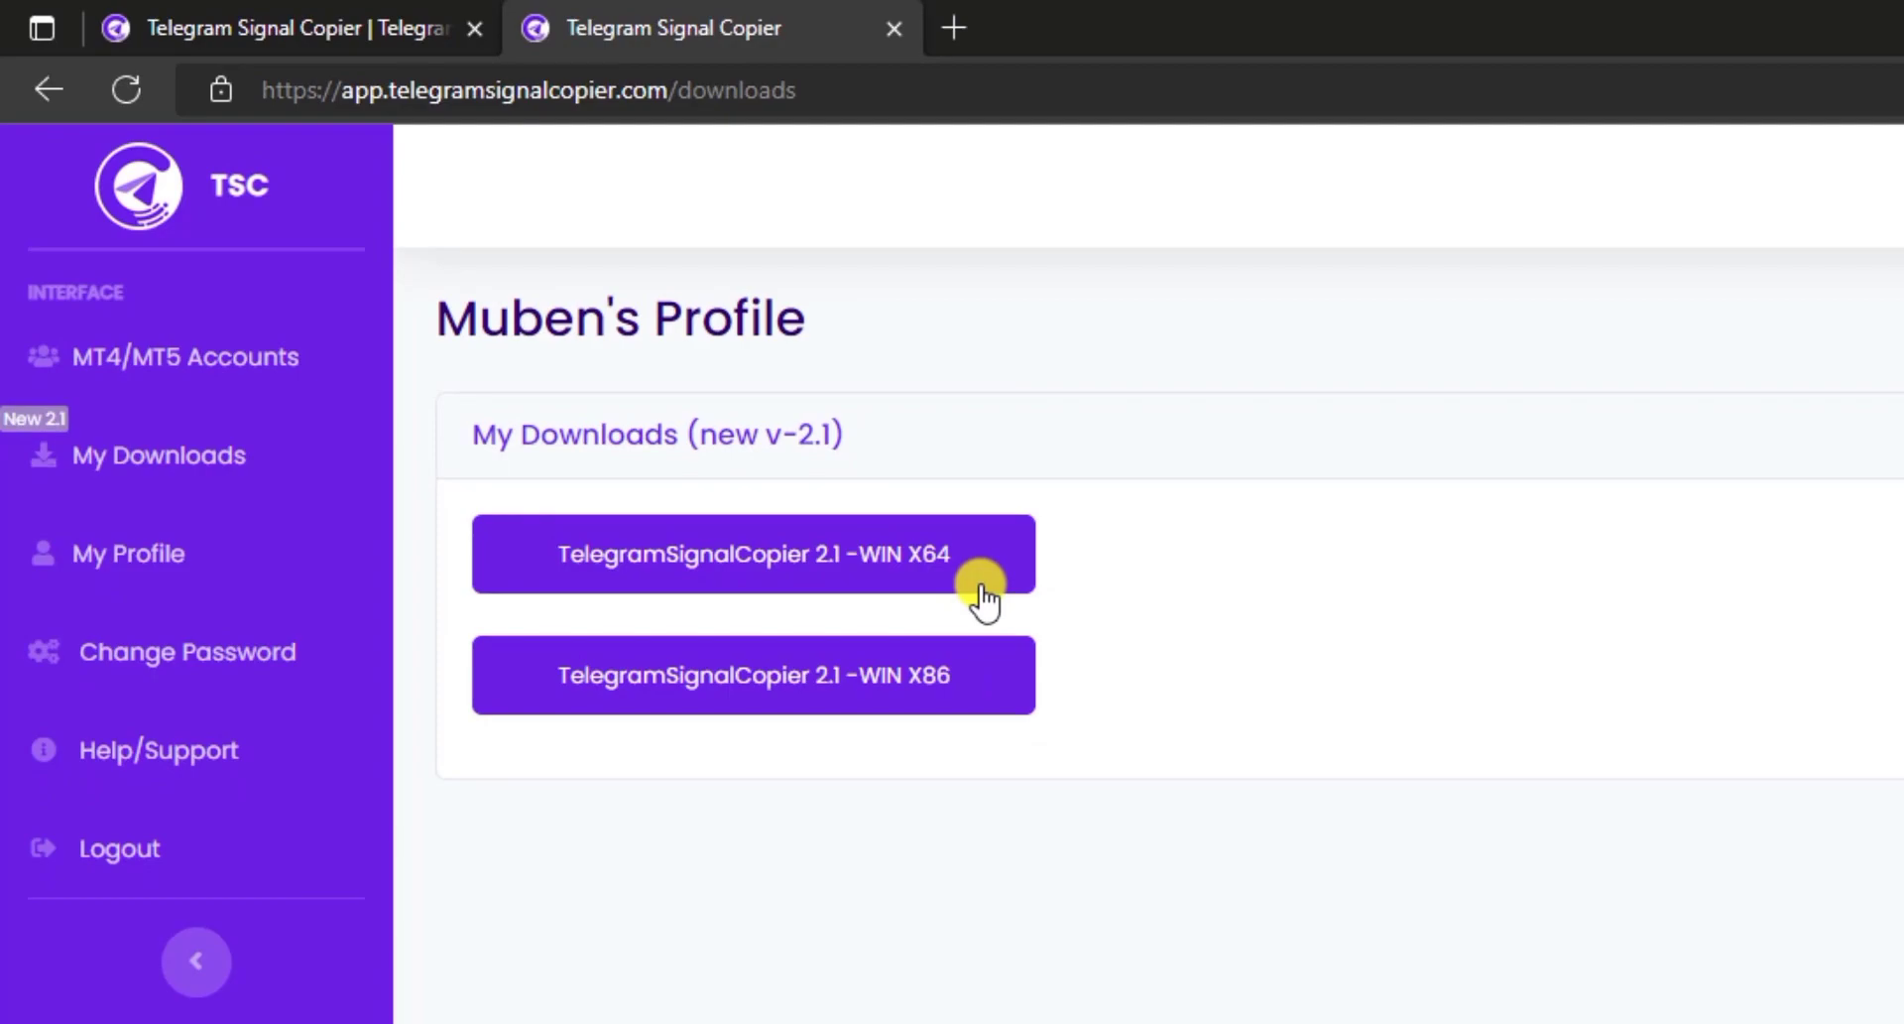
click(556, 333)
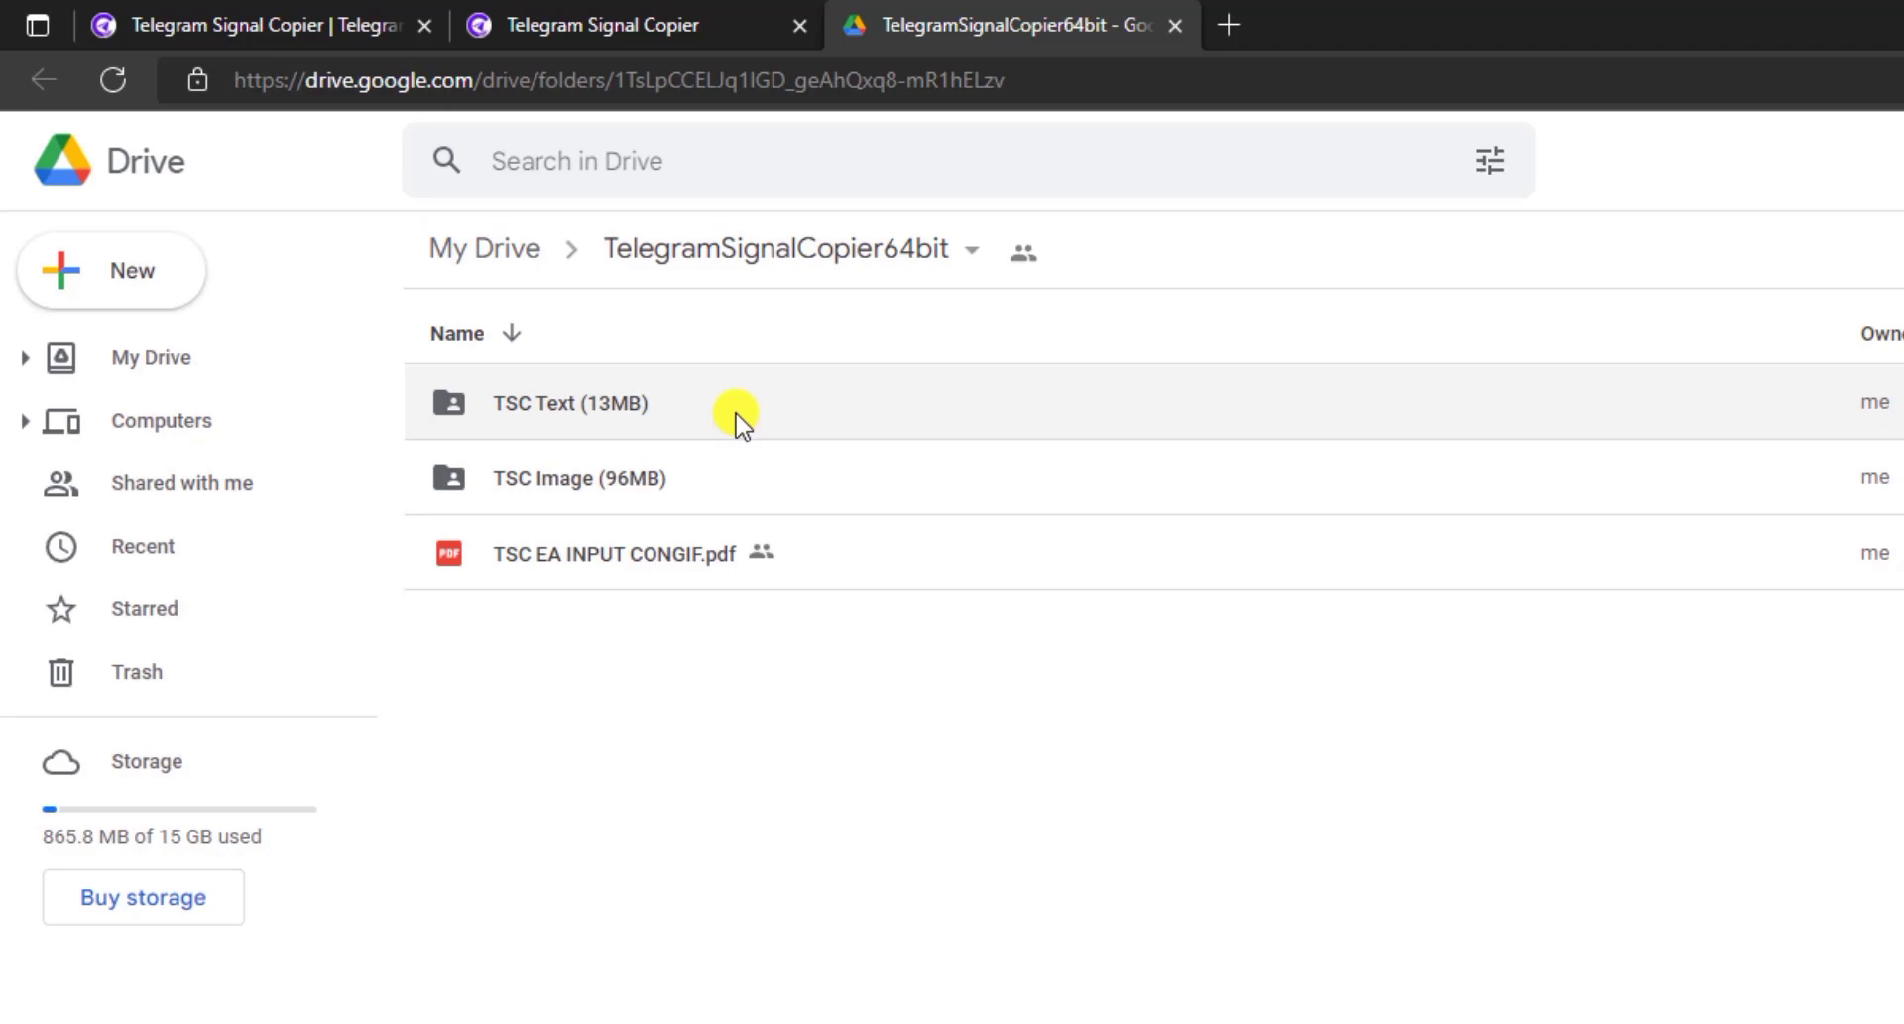
Download TSC 64bit.zip from the TSC Text (13MB) folder and show it in its folder
double_click(735, 417)
right_click(462, 254)
click(603, 697)
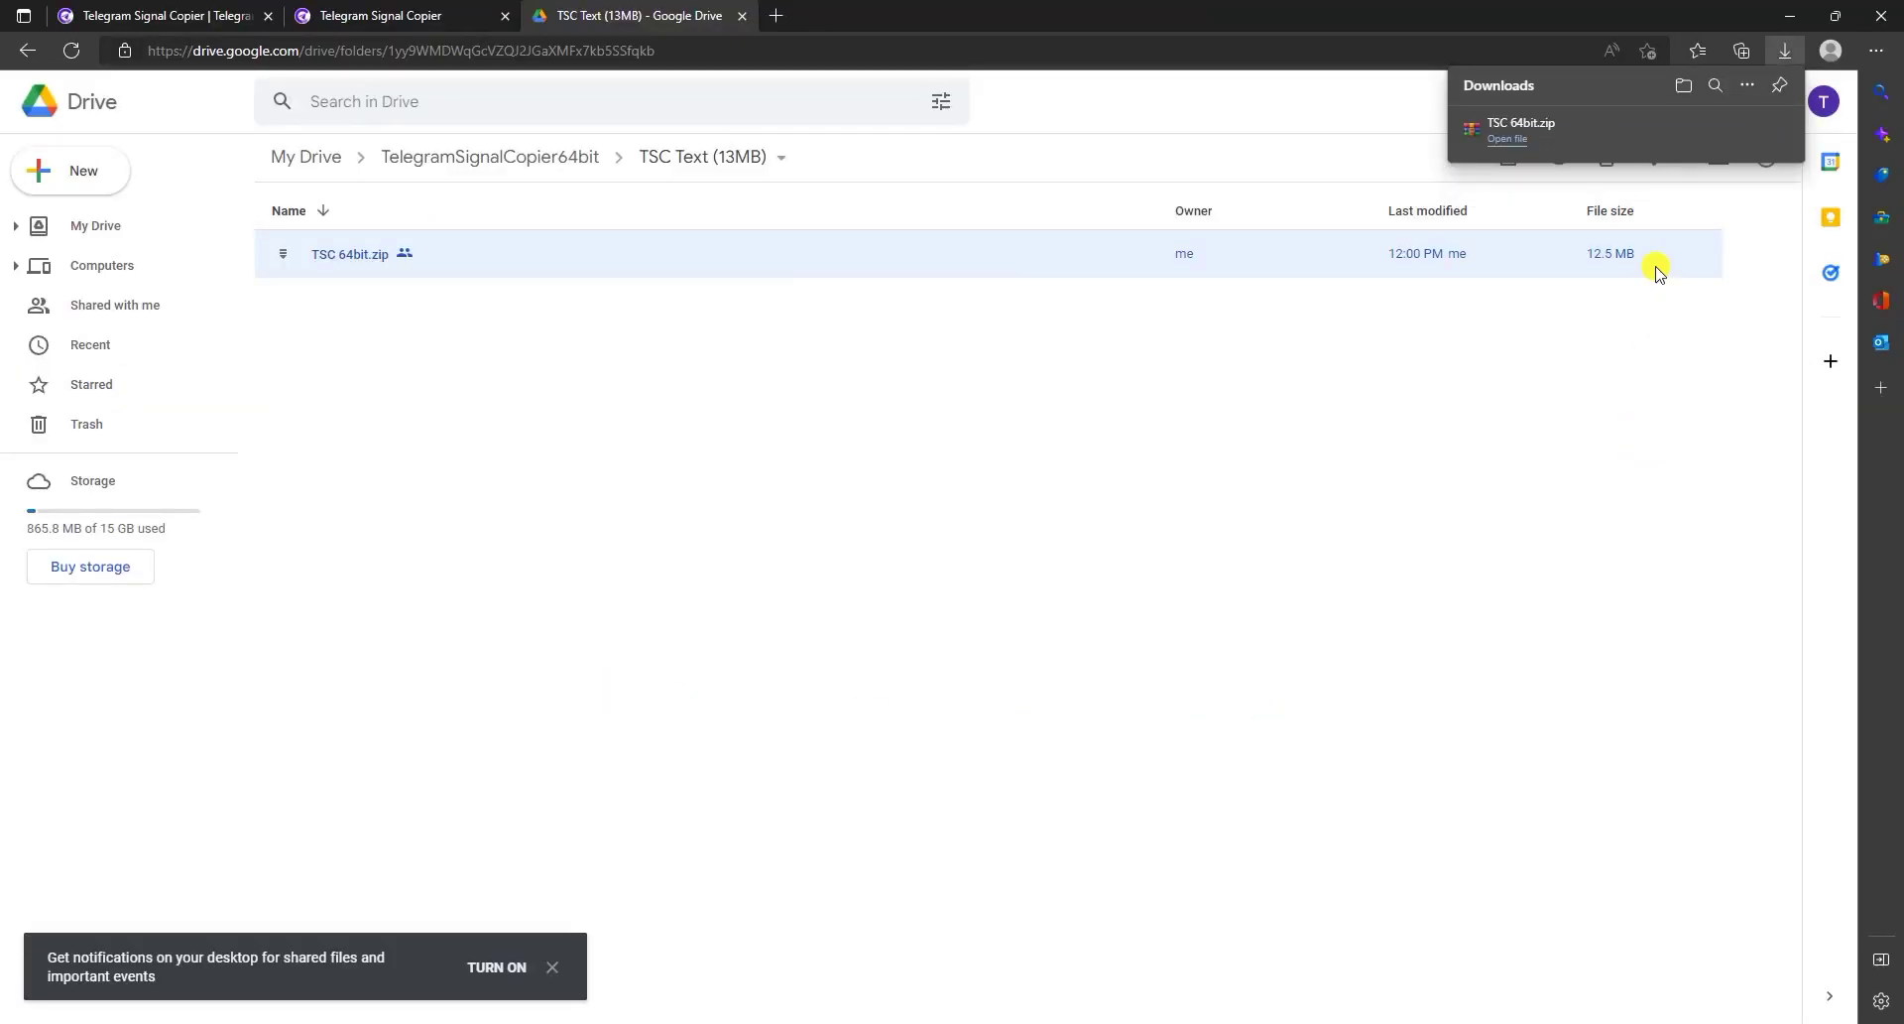
click(1746, 130)
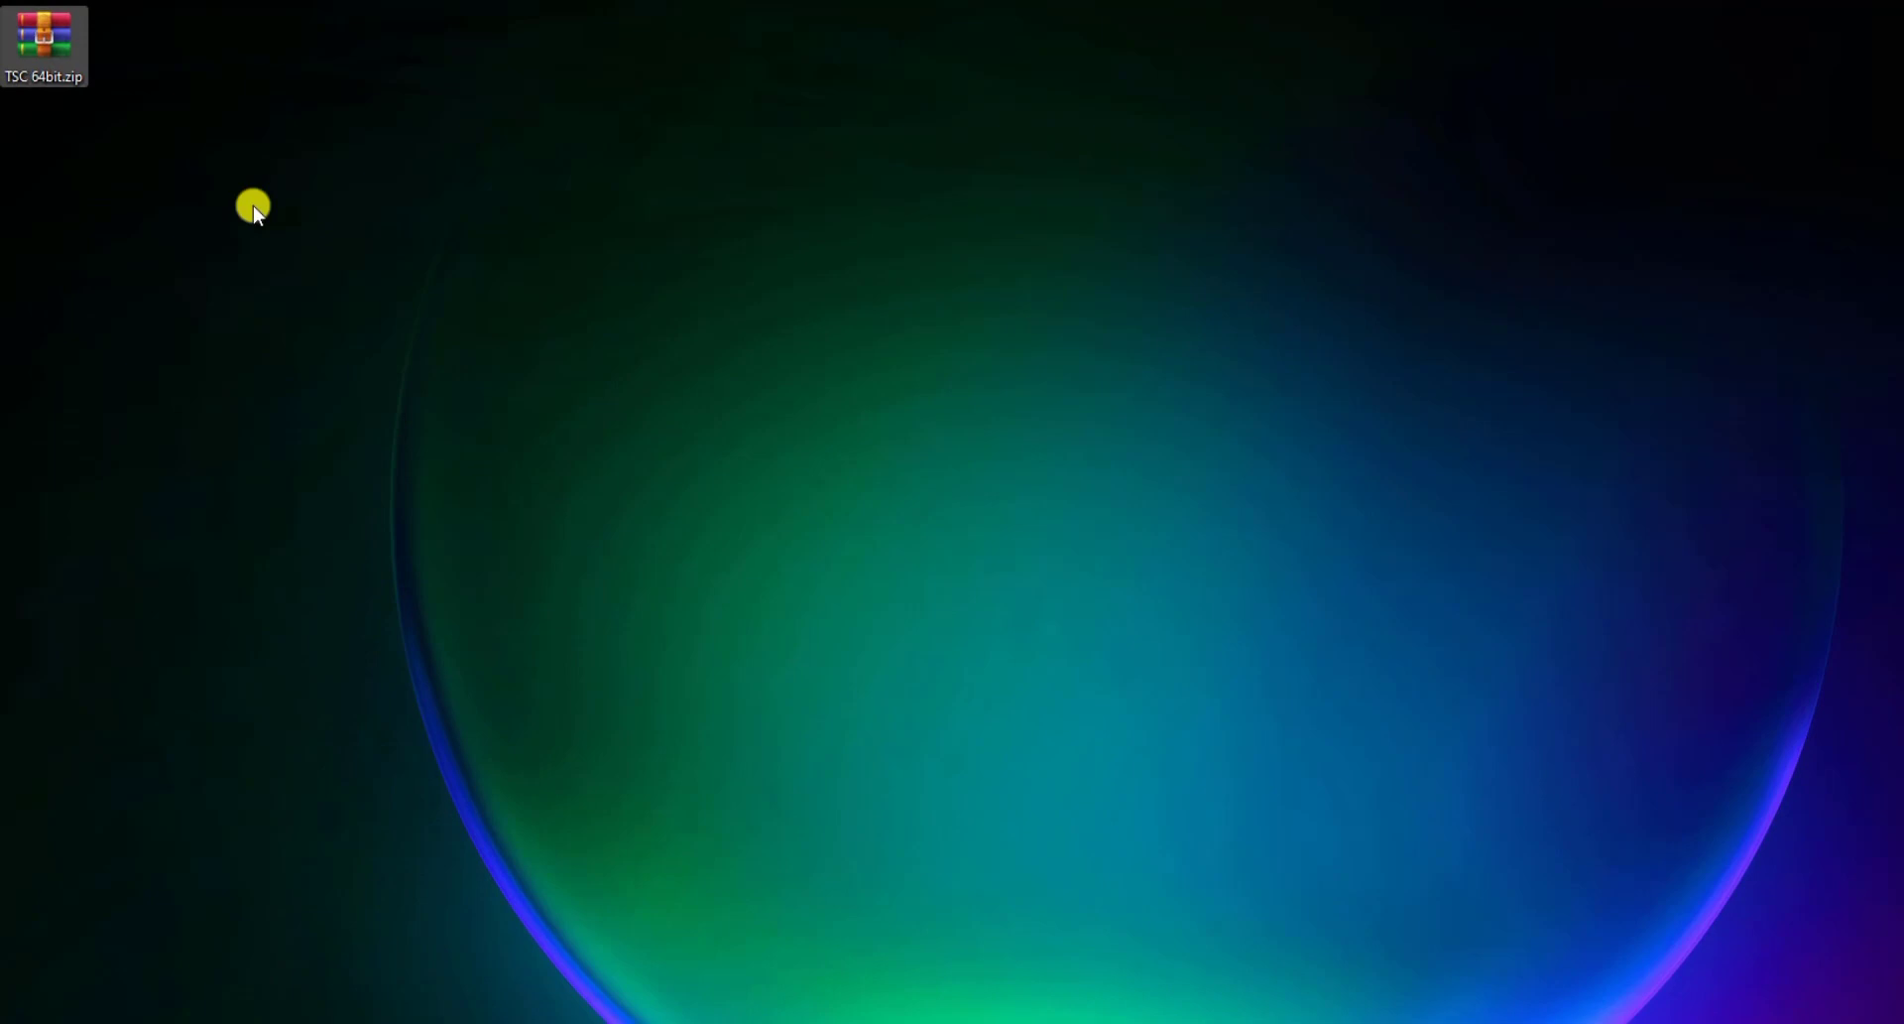
Extract TSC 64bit.zip into a TSC 64bit folder and select the TSCEA_v2.1_MT4.exe installer
right_click(50, 58)
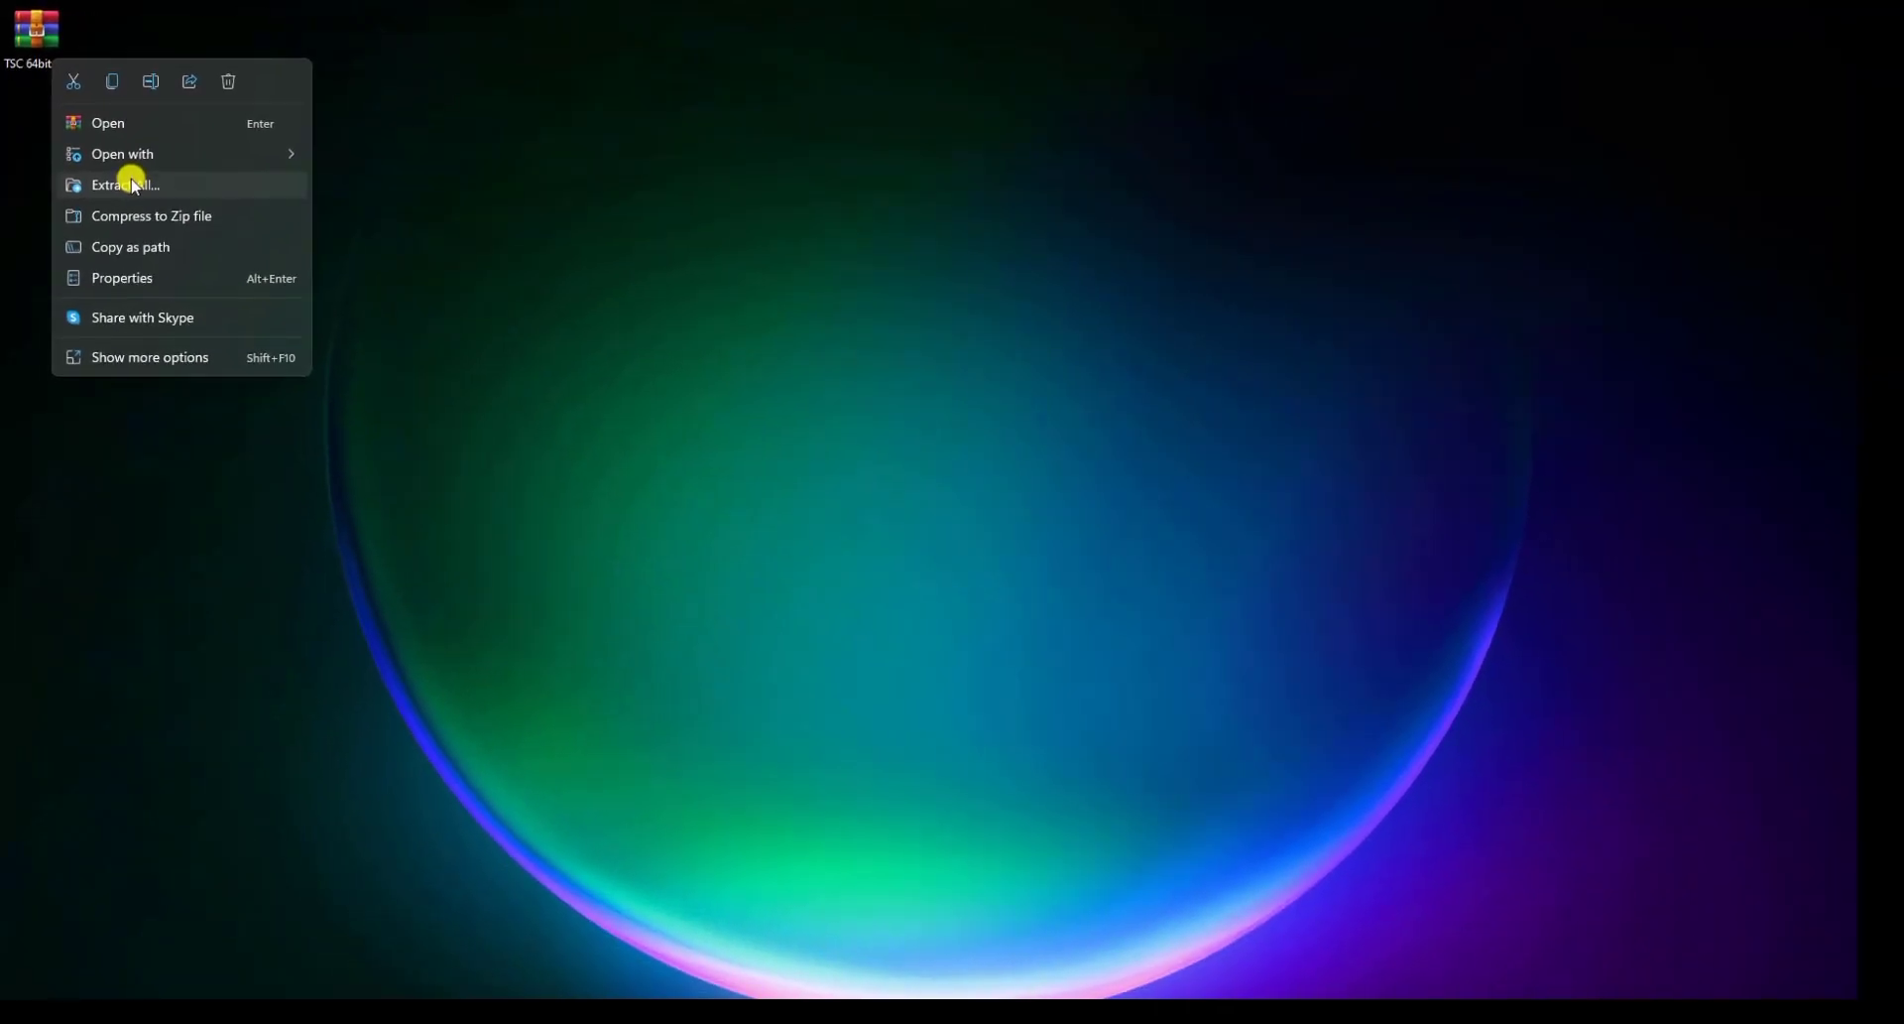
click(132, 185)
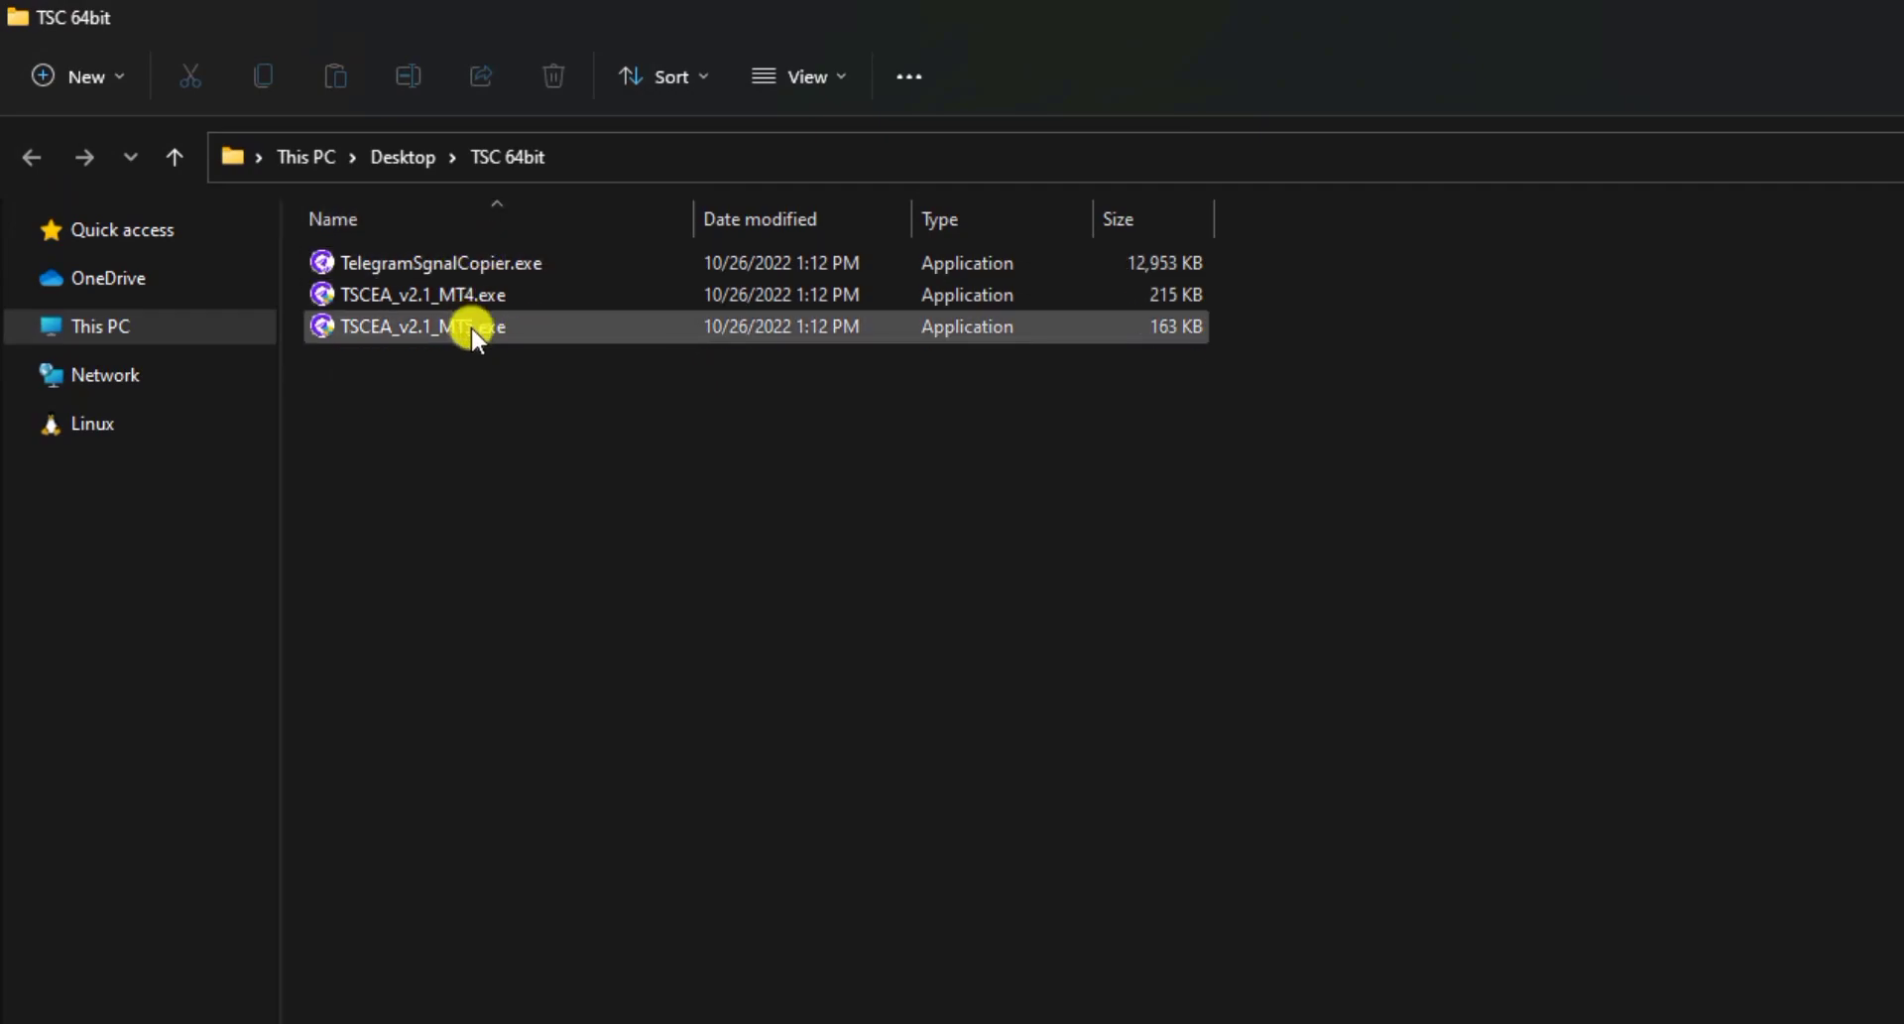
click(451, 298)
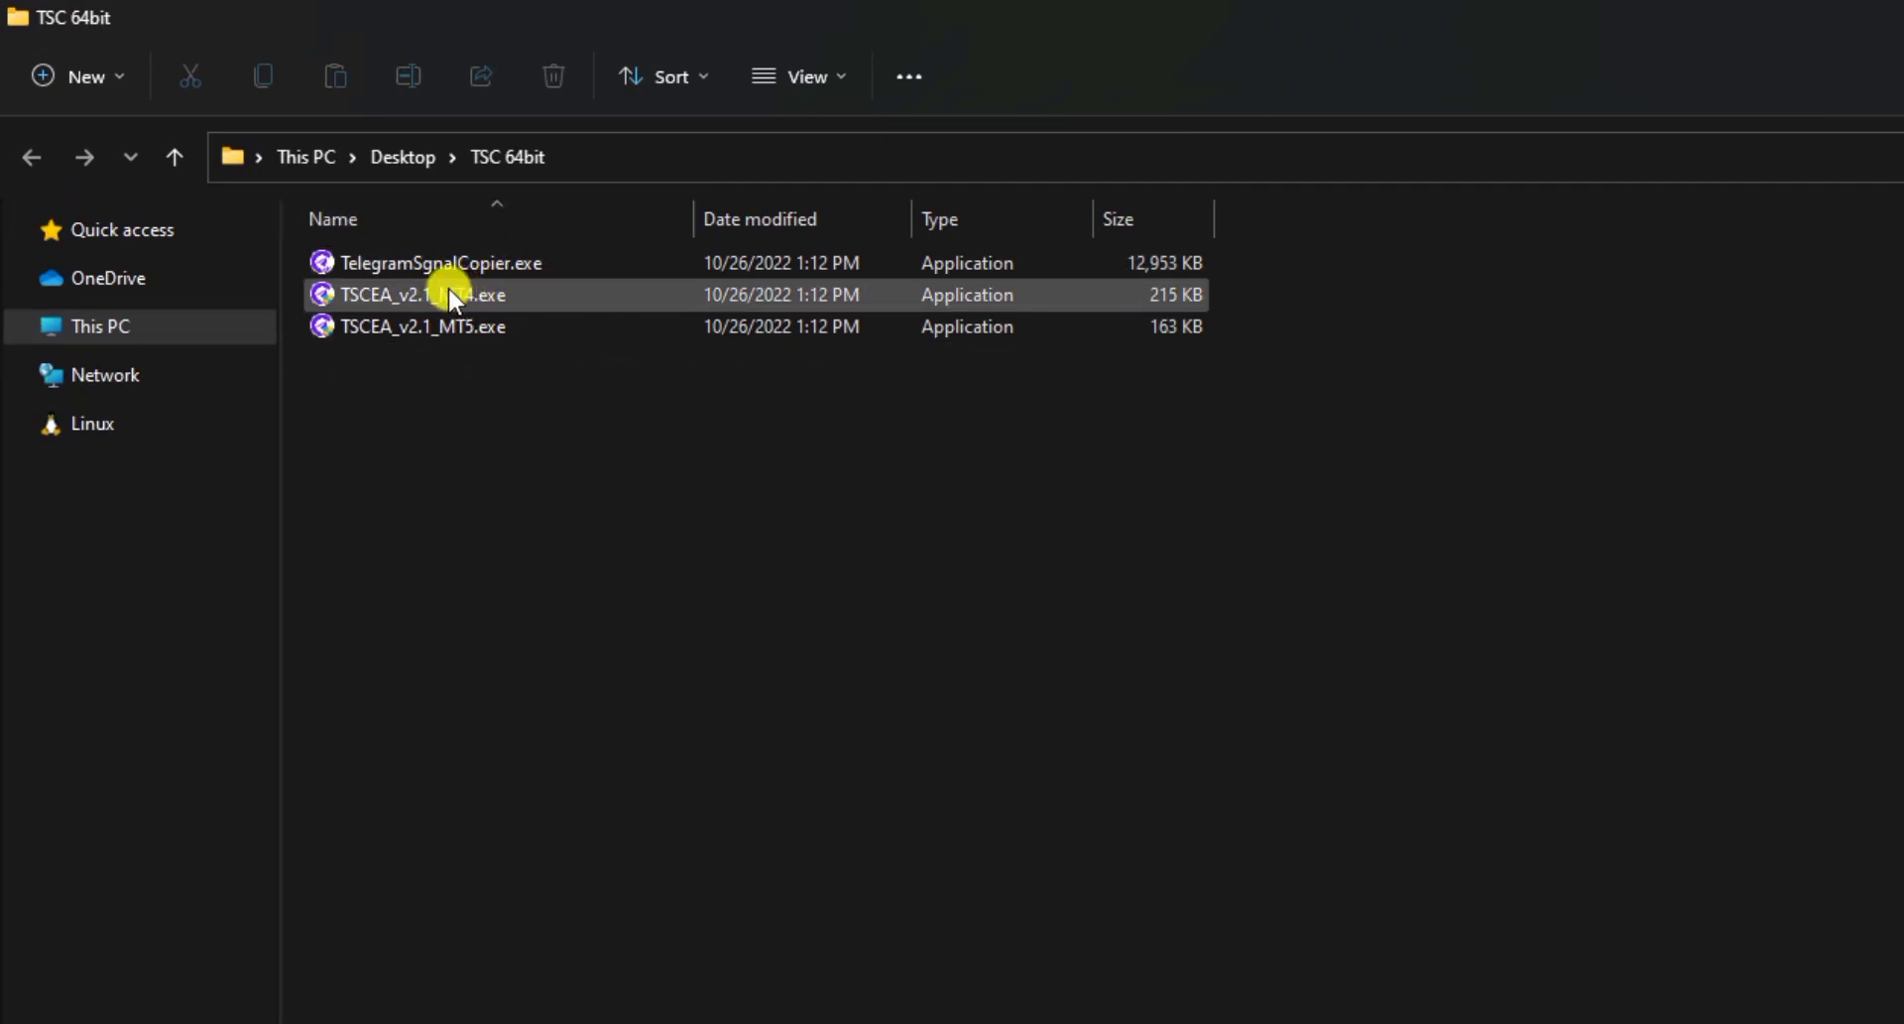
mouse_move(463, 324)
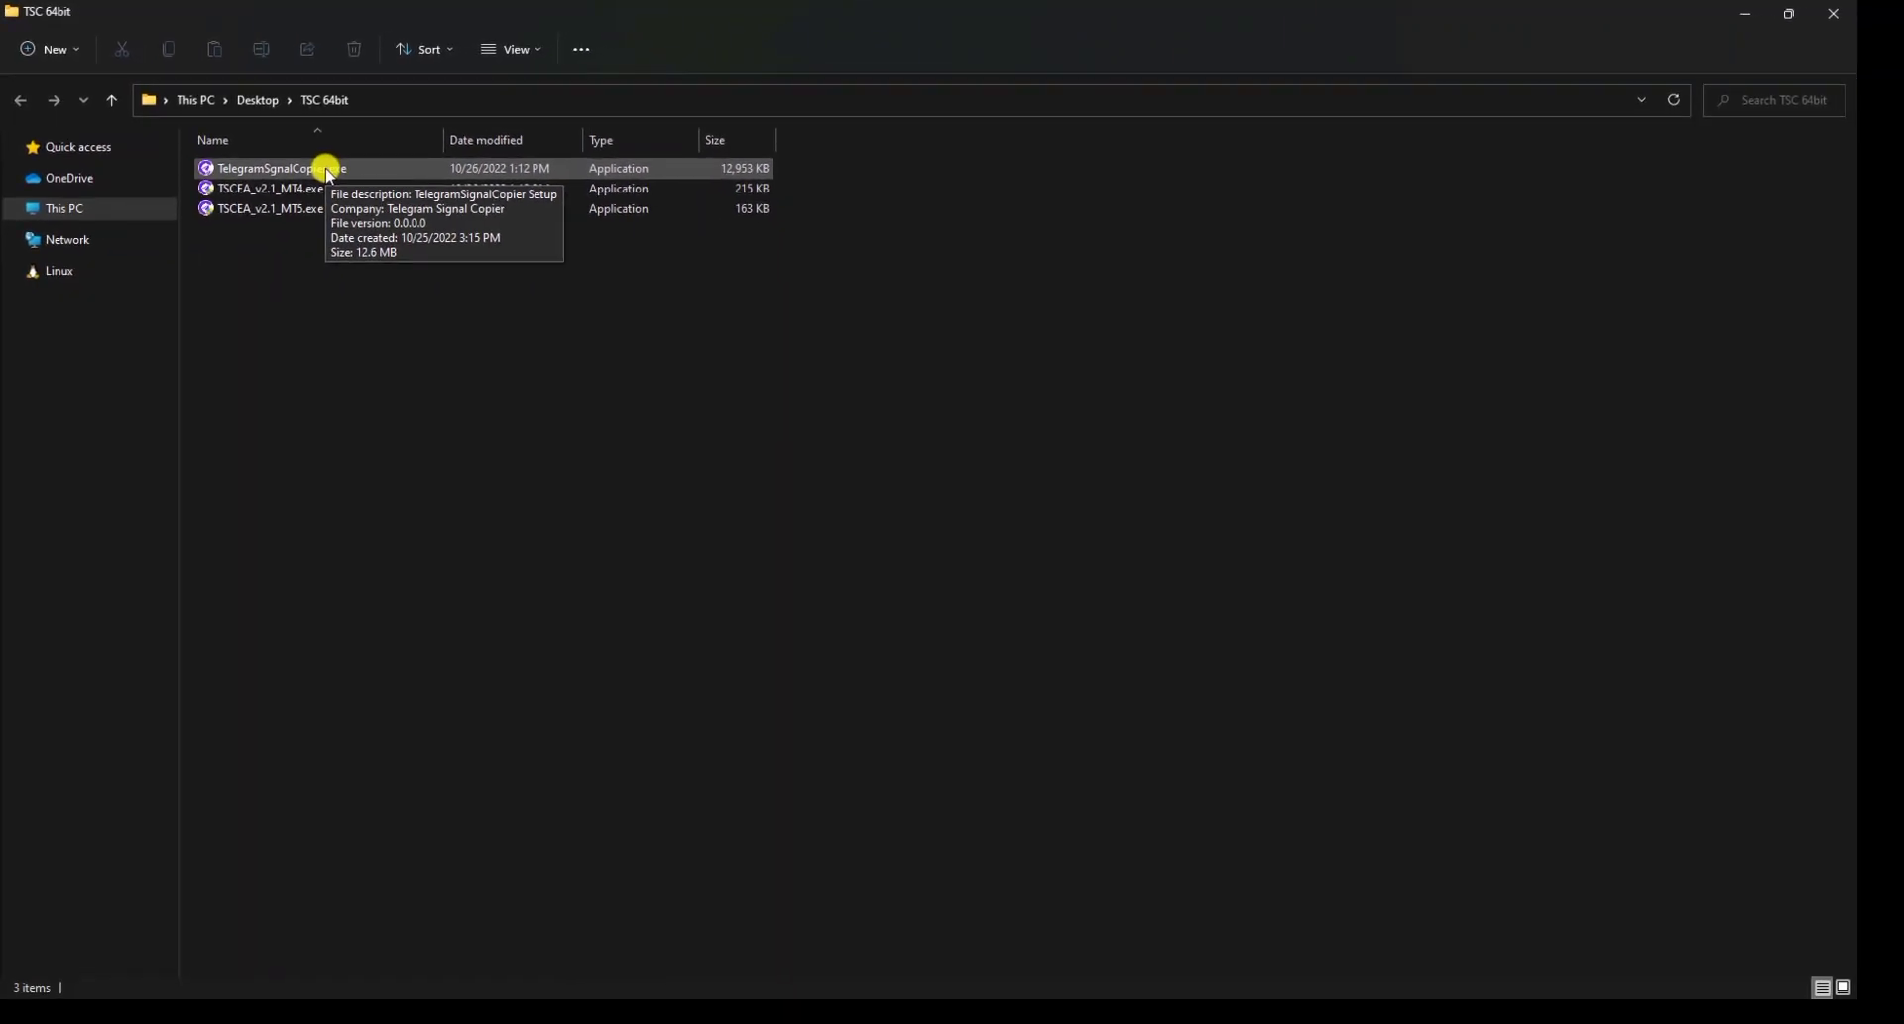
Launch TelegramSgnalCopier.exe and choose Run anyway past the SmartScreen warning
click(331, 175)
double_click(330, 175)
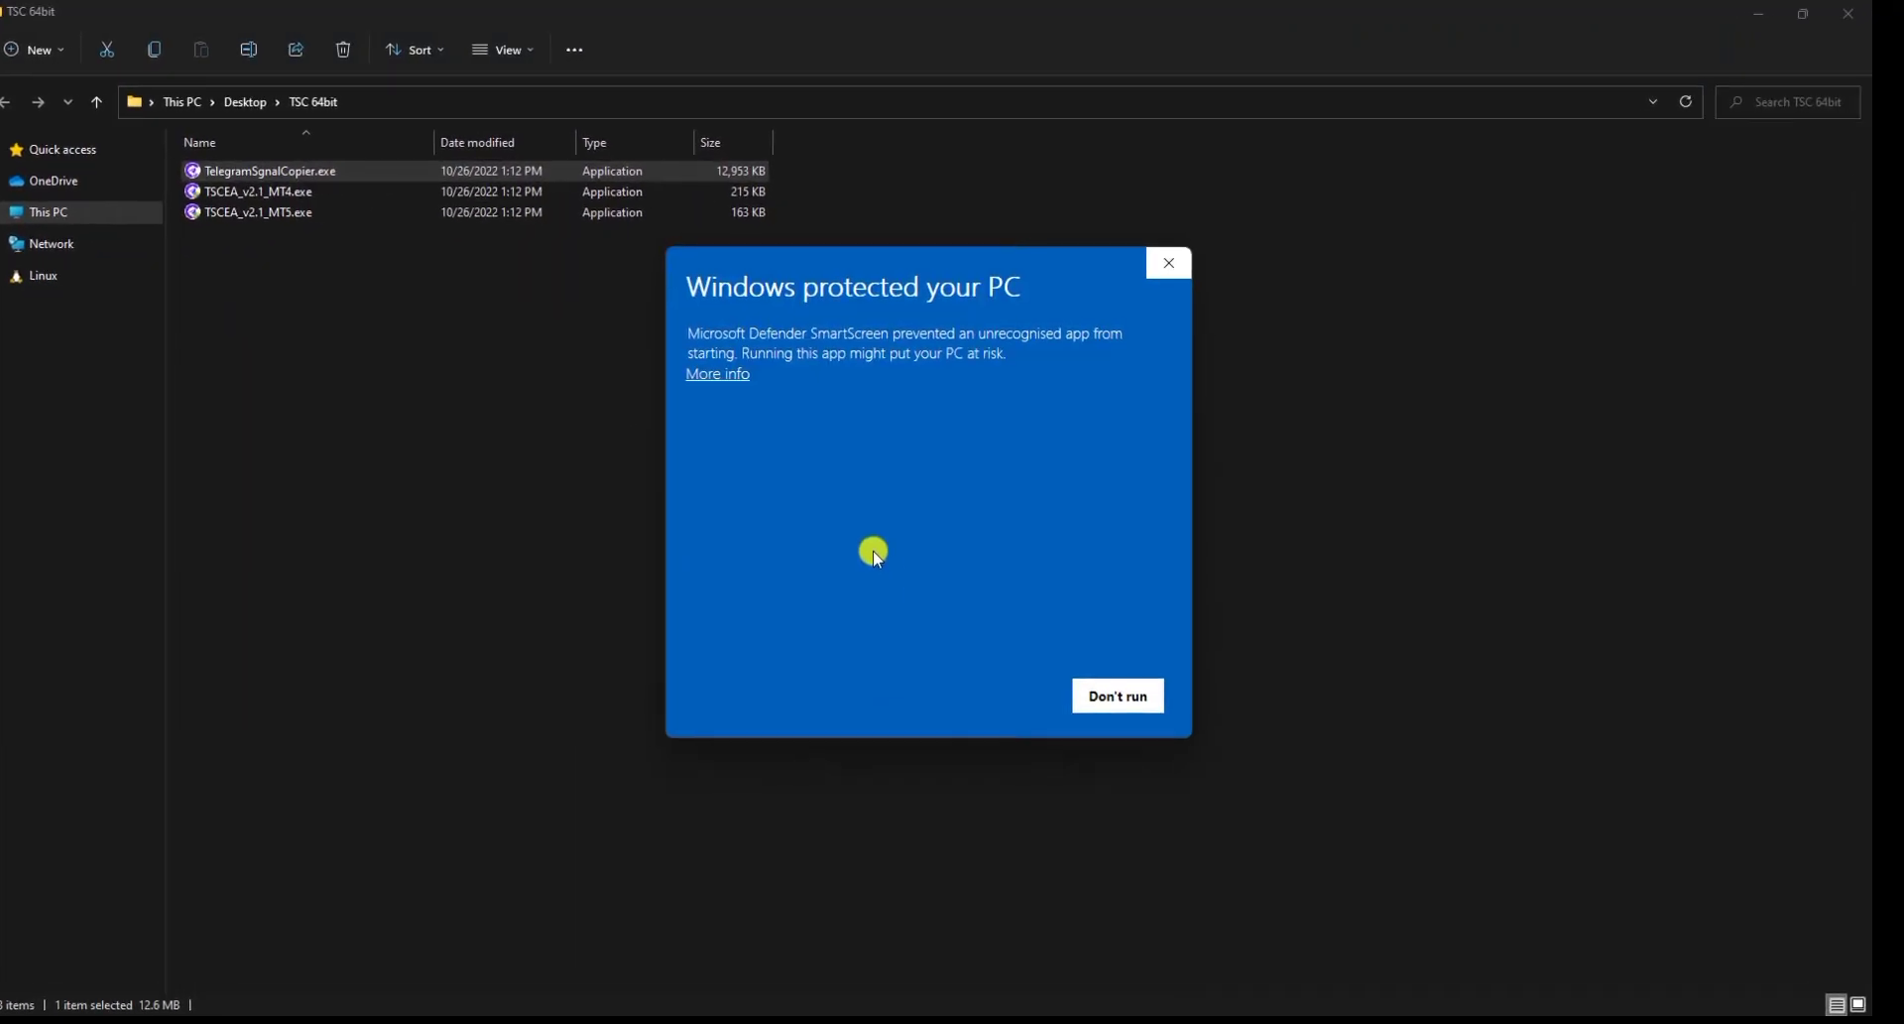
click(663, 457)
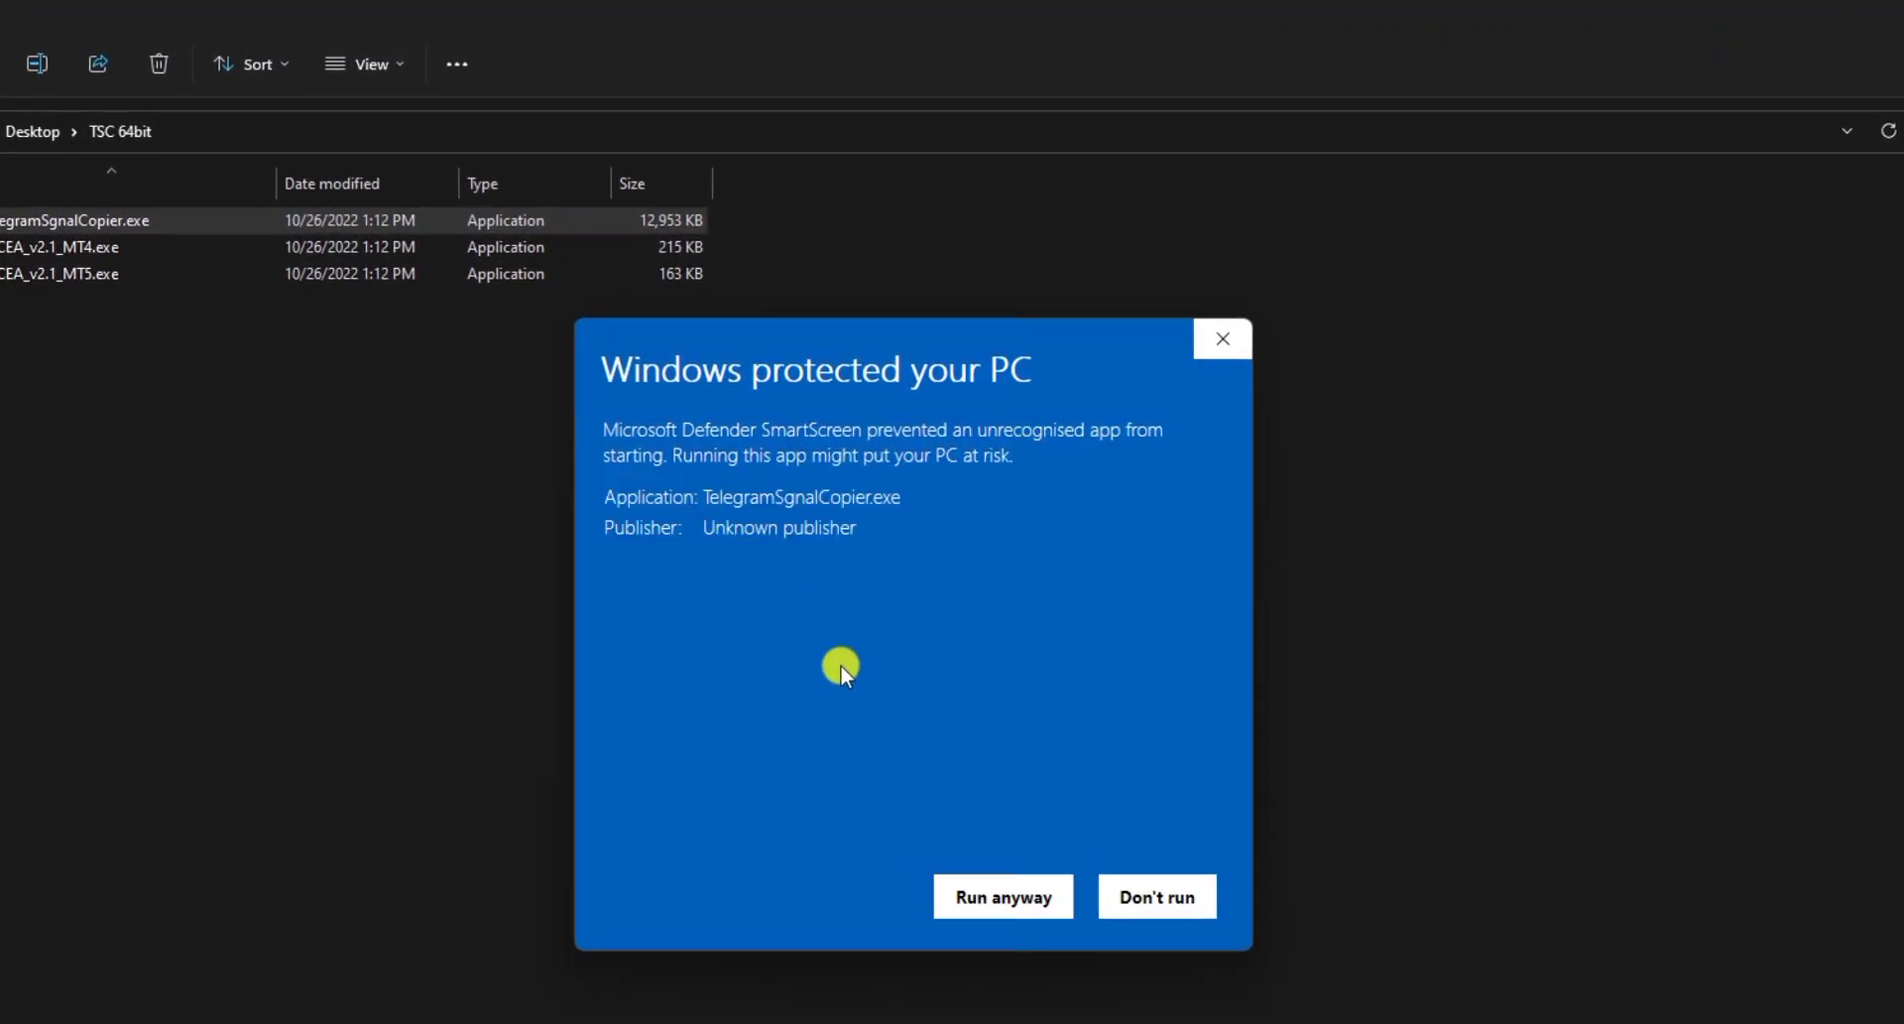
click(974, 904)
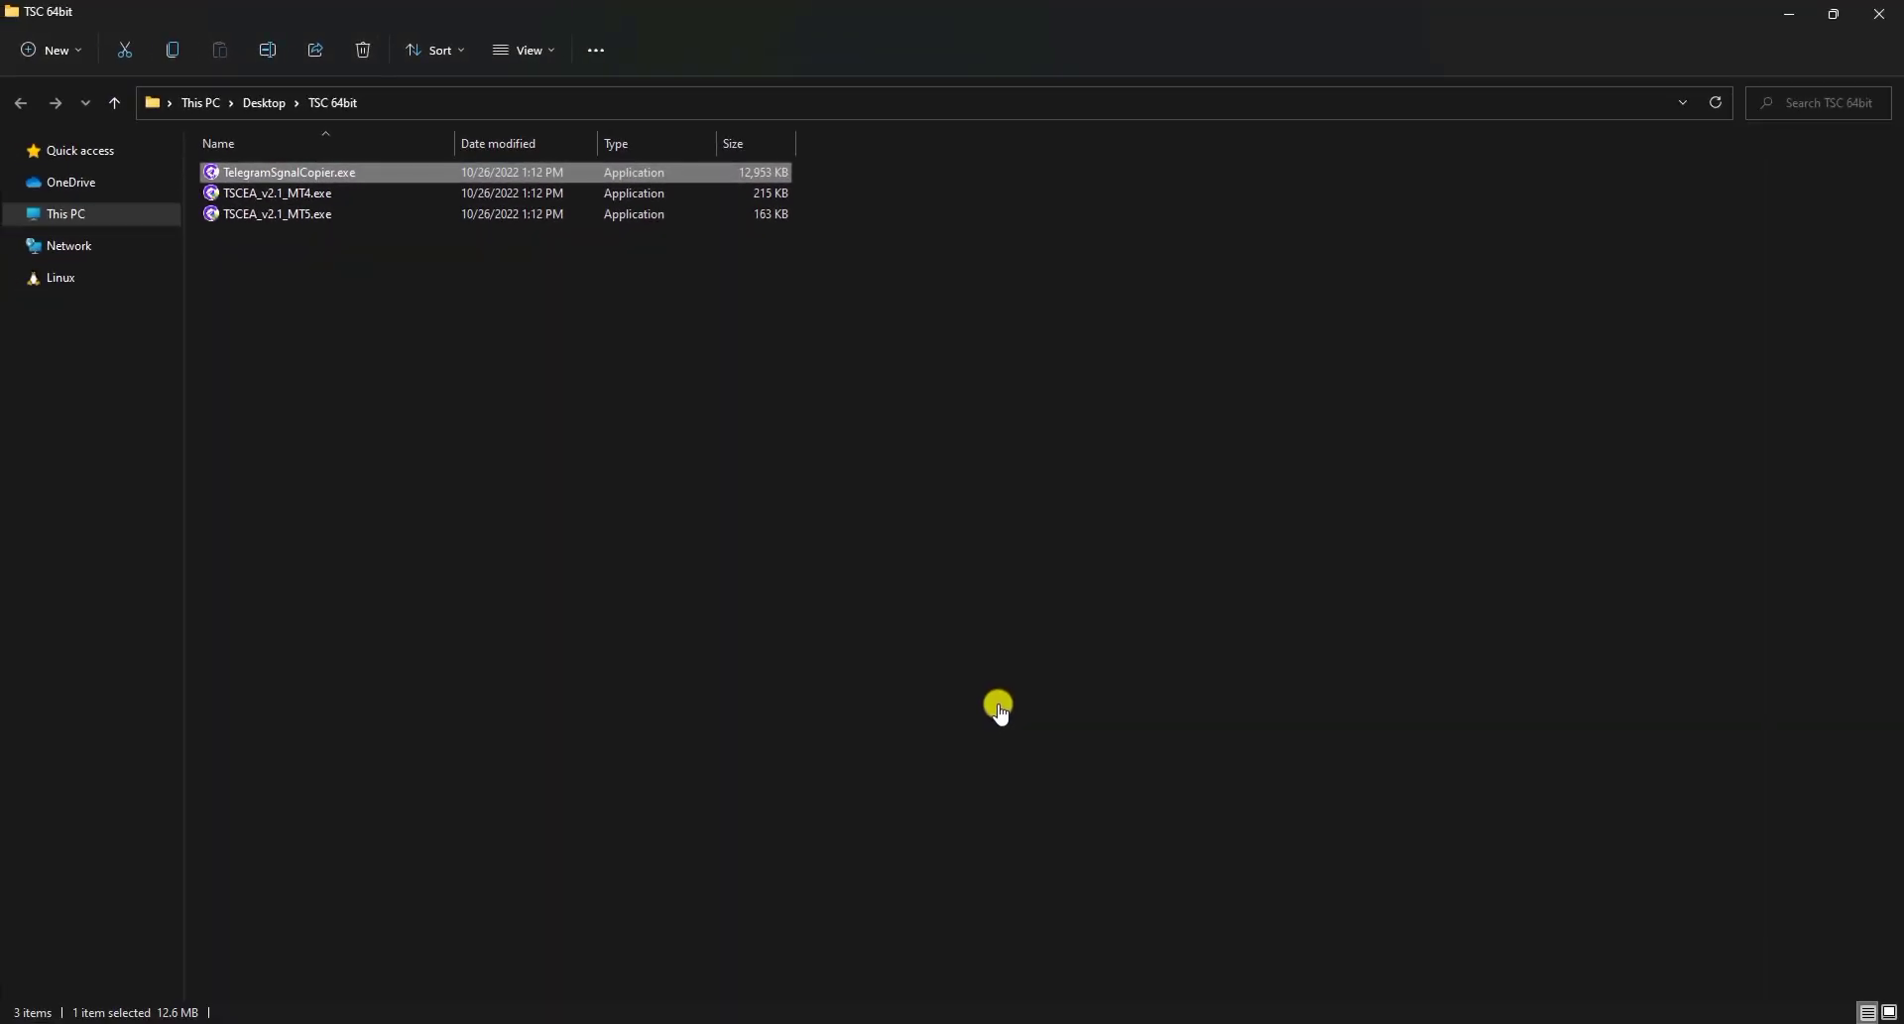
Confirm the language, enter the Telegram phone number in international format, and connect
key(Return)
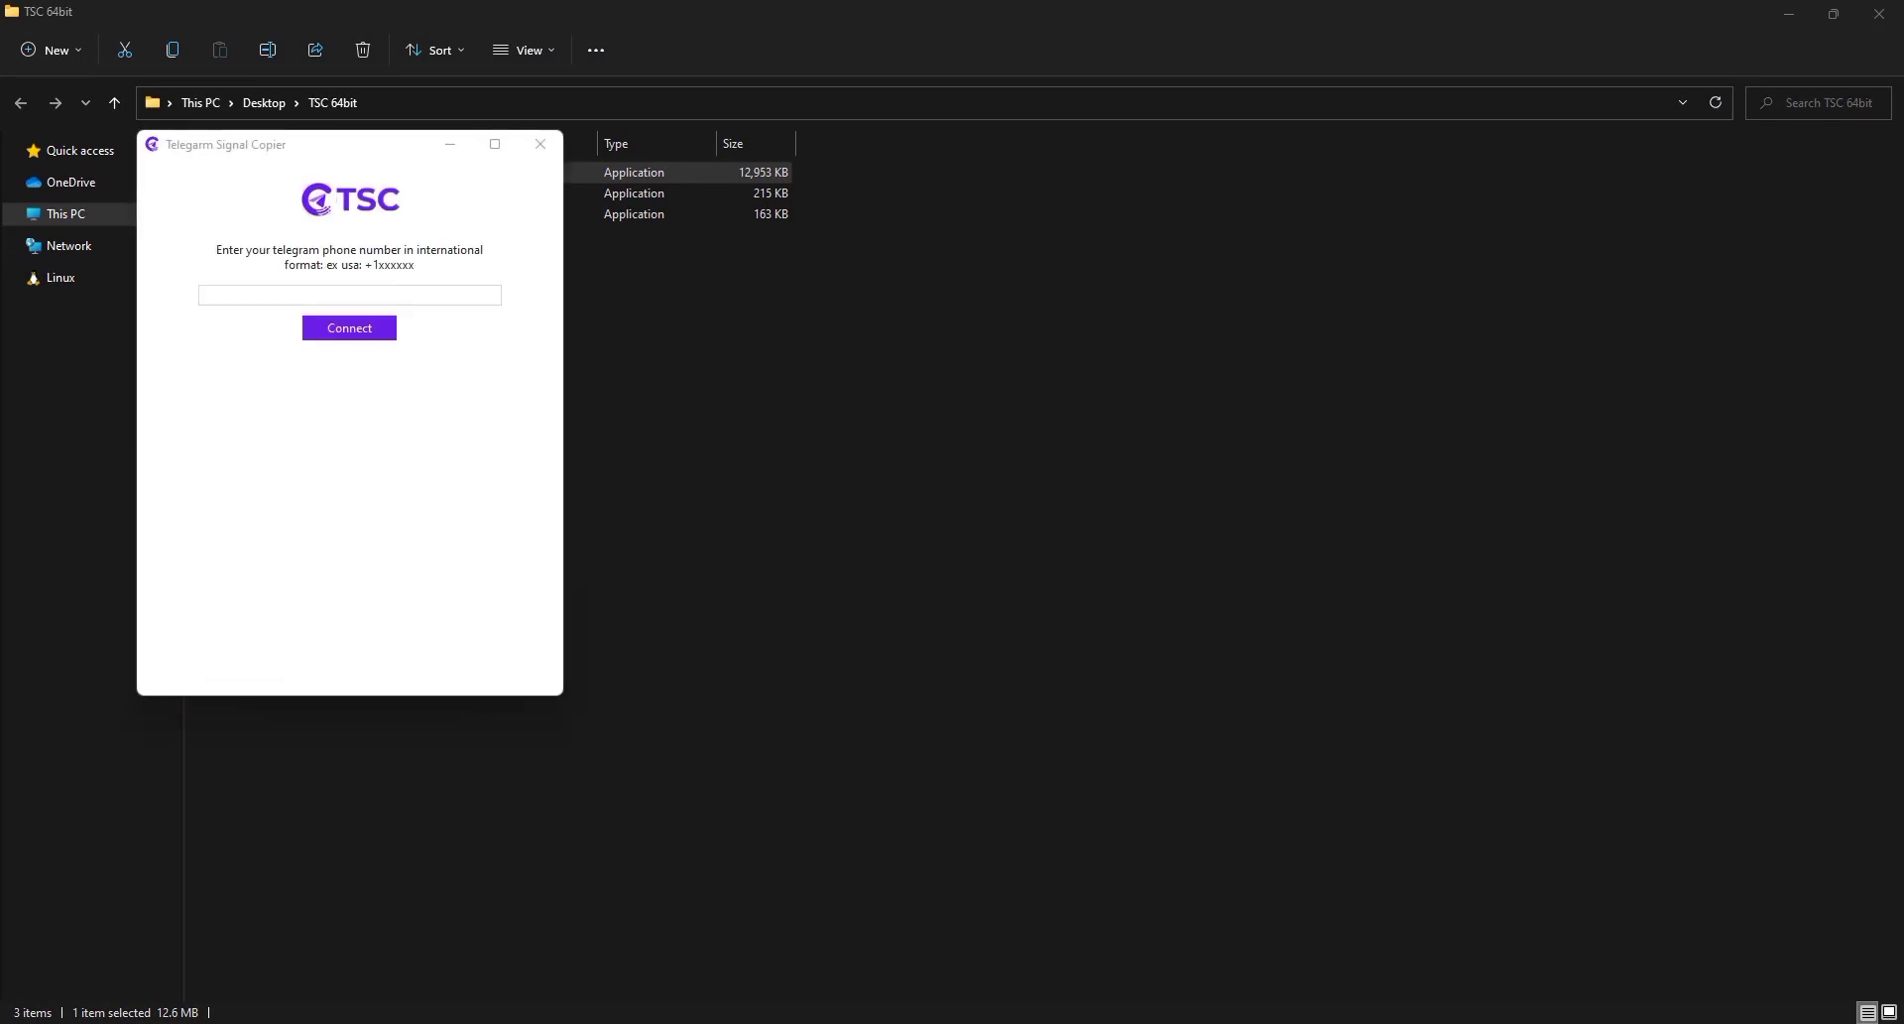
click(431, 293)
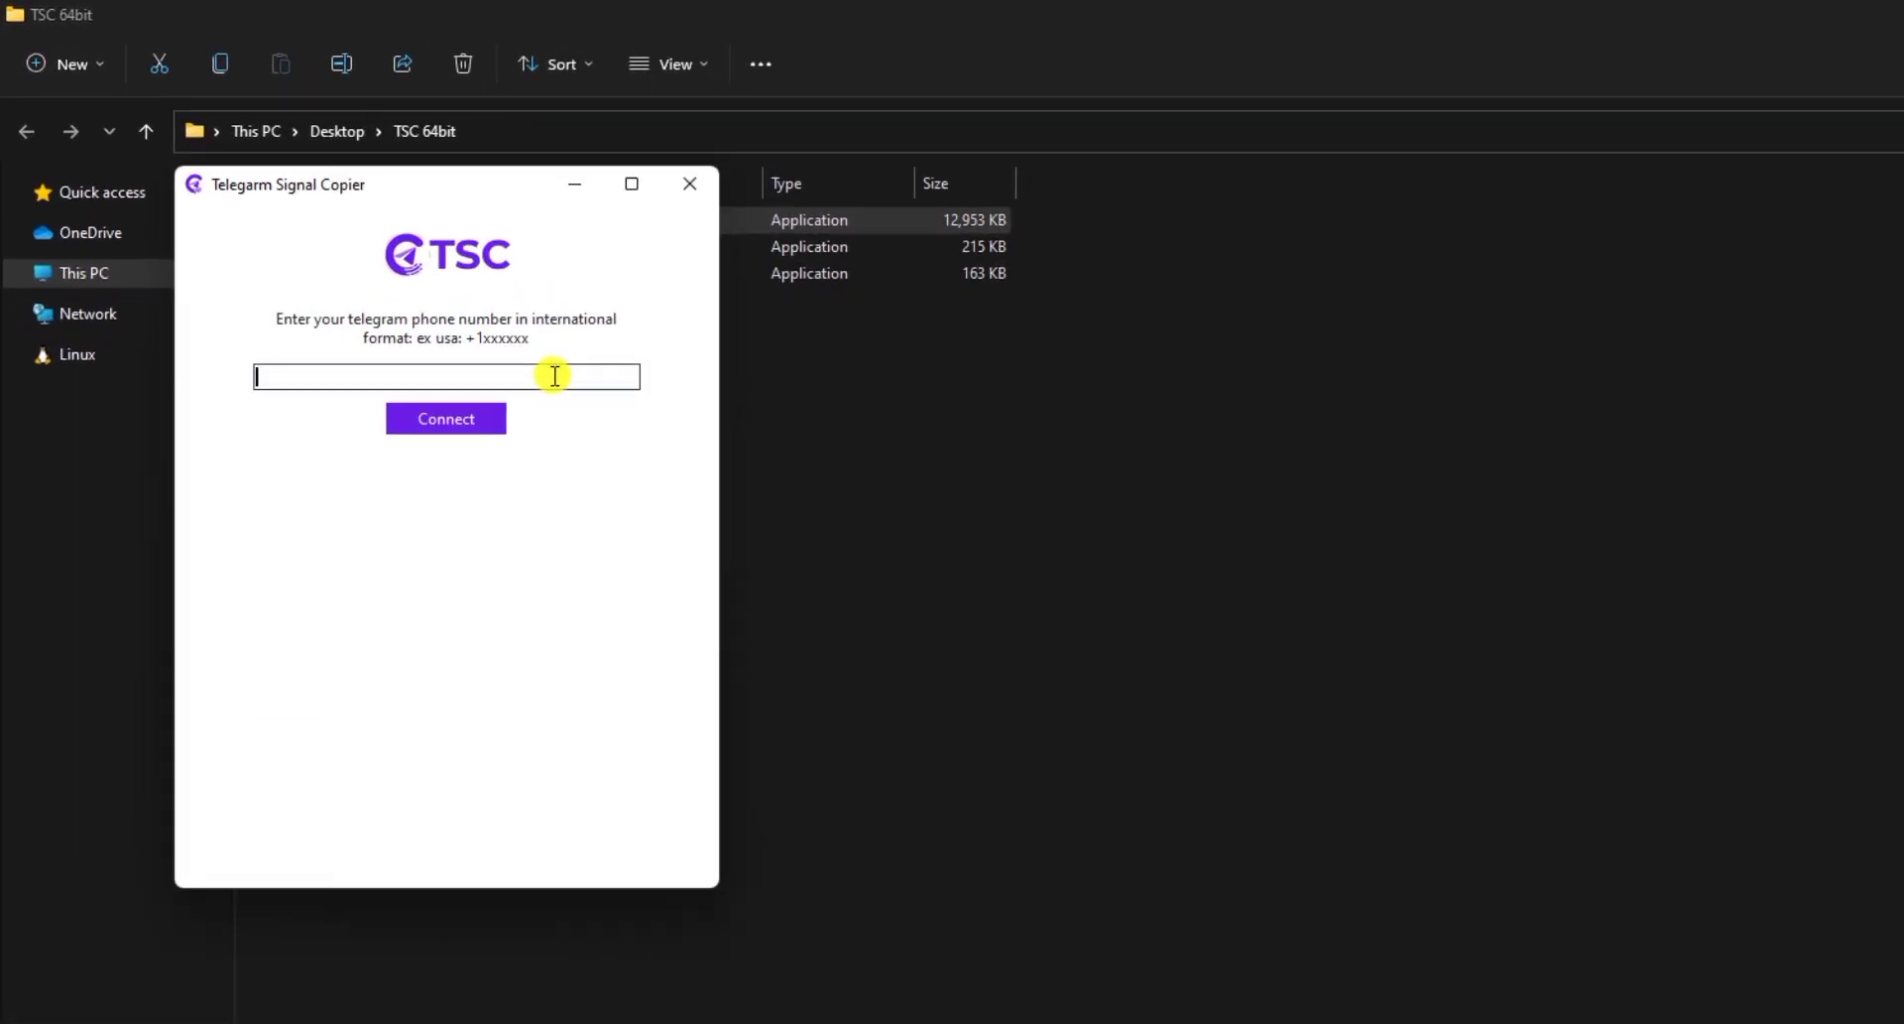
text(+1669)
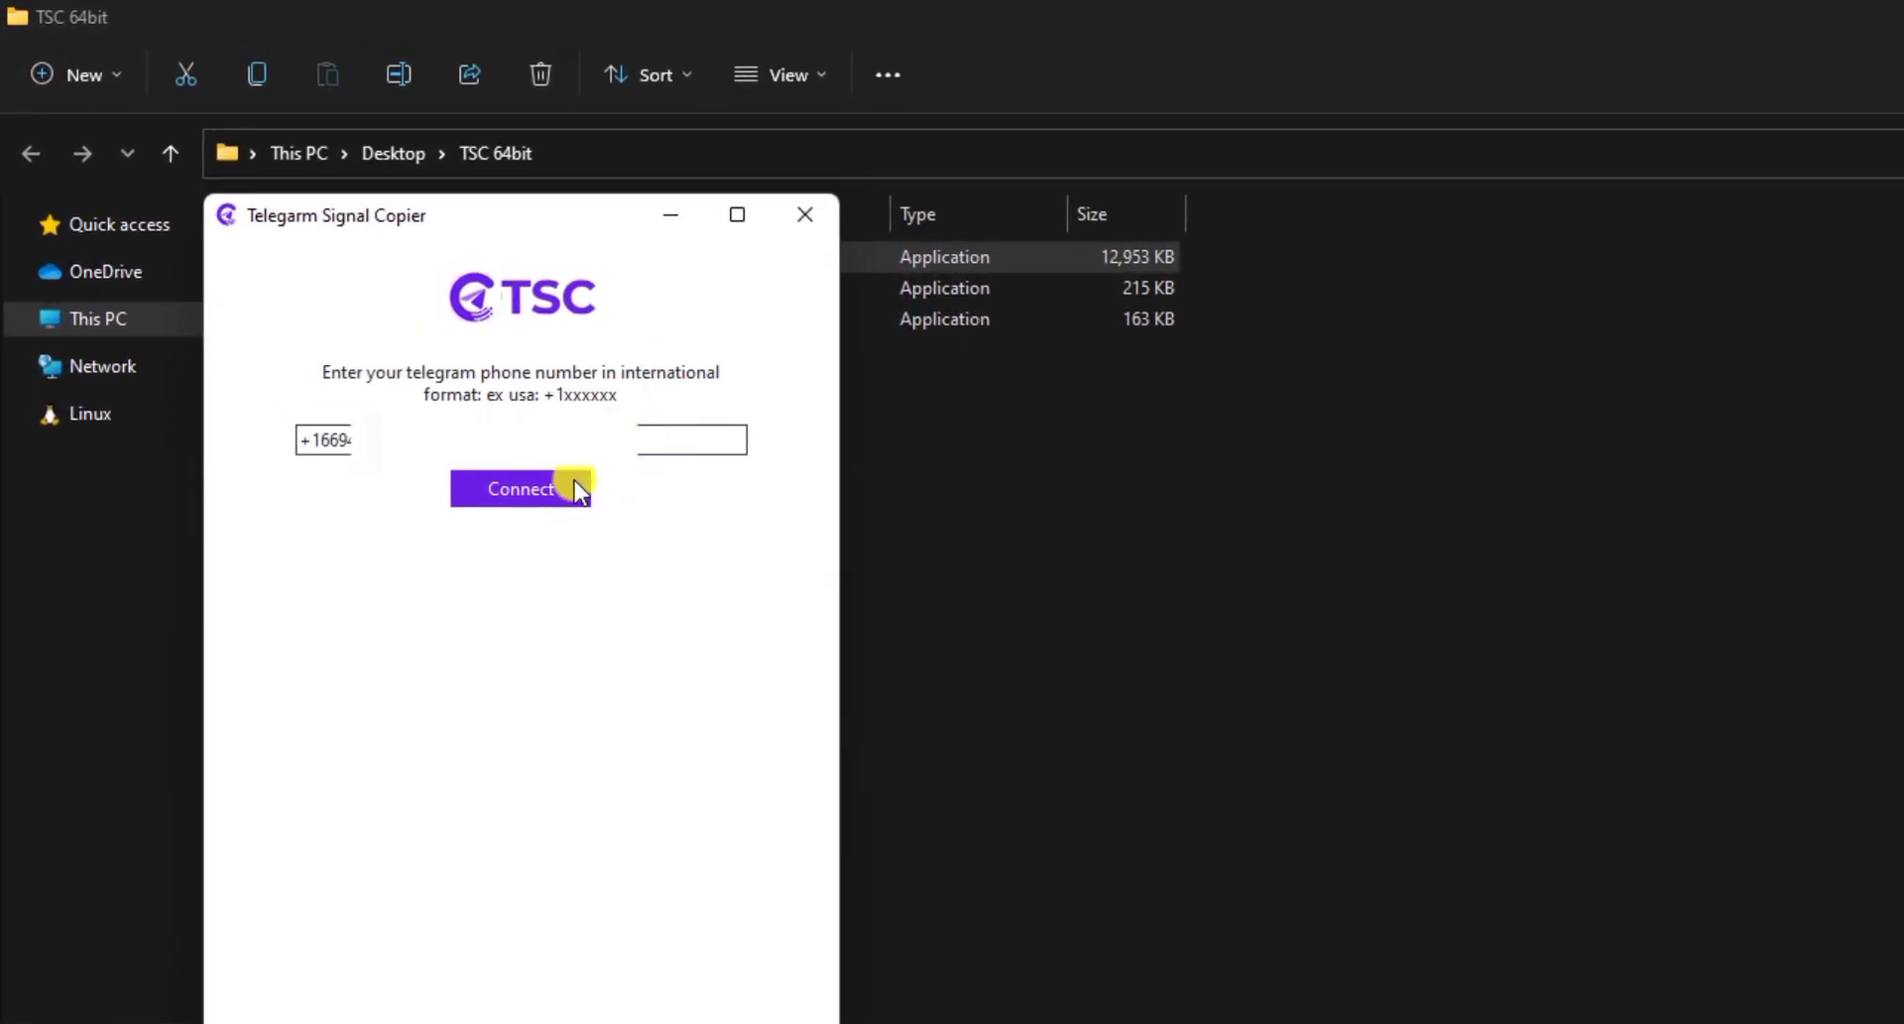
click(574, 480)
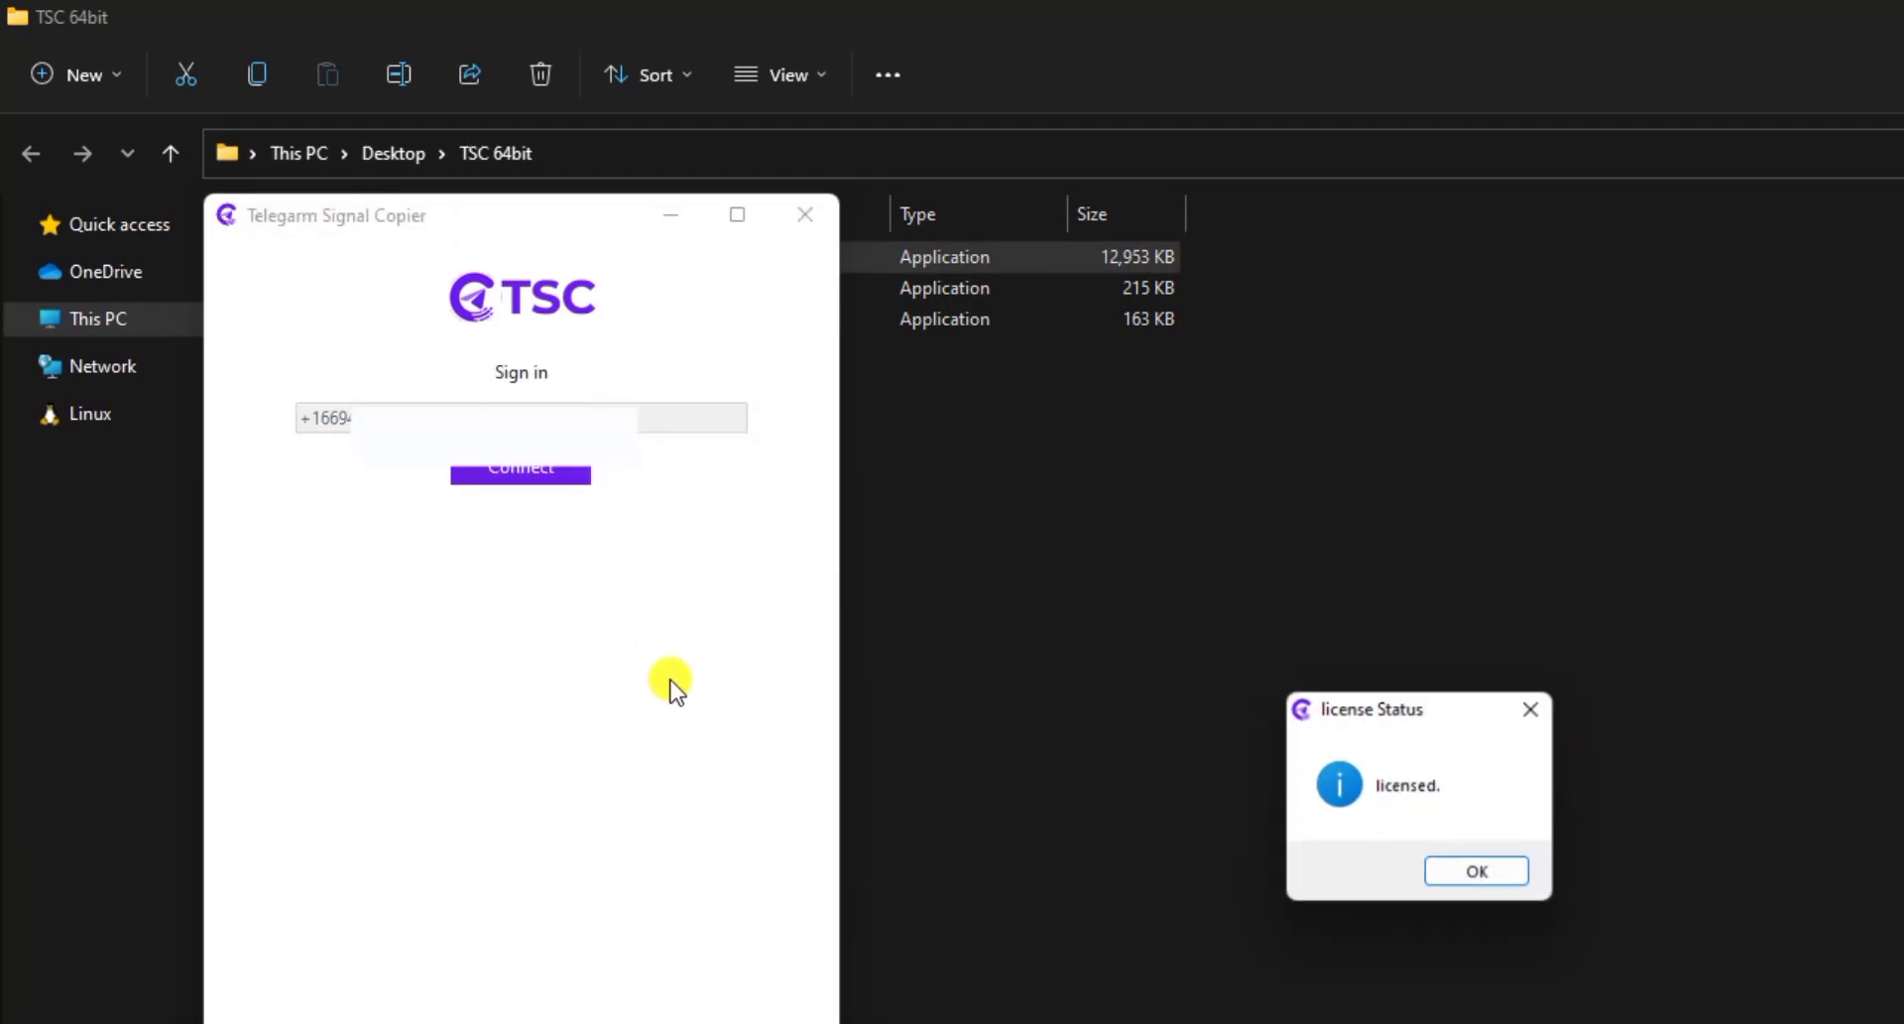
Copy the newest login code from Telegram service notifications into the copier and submit it
click(1482, 874)
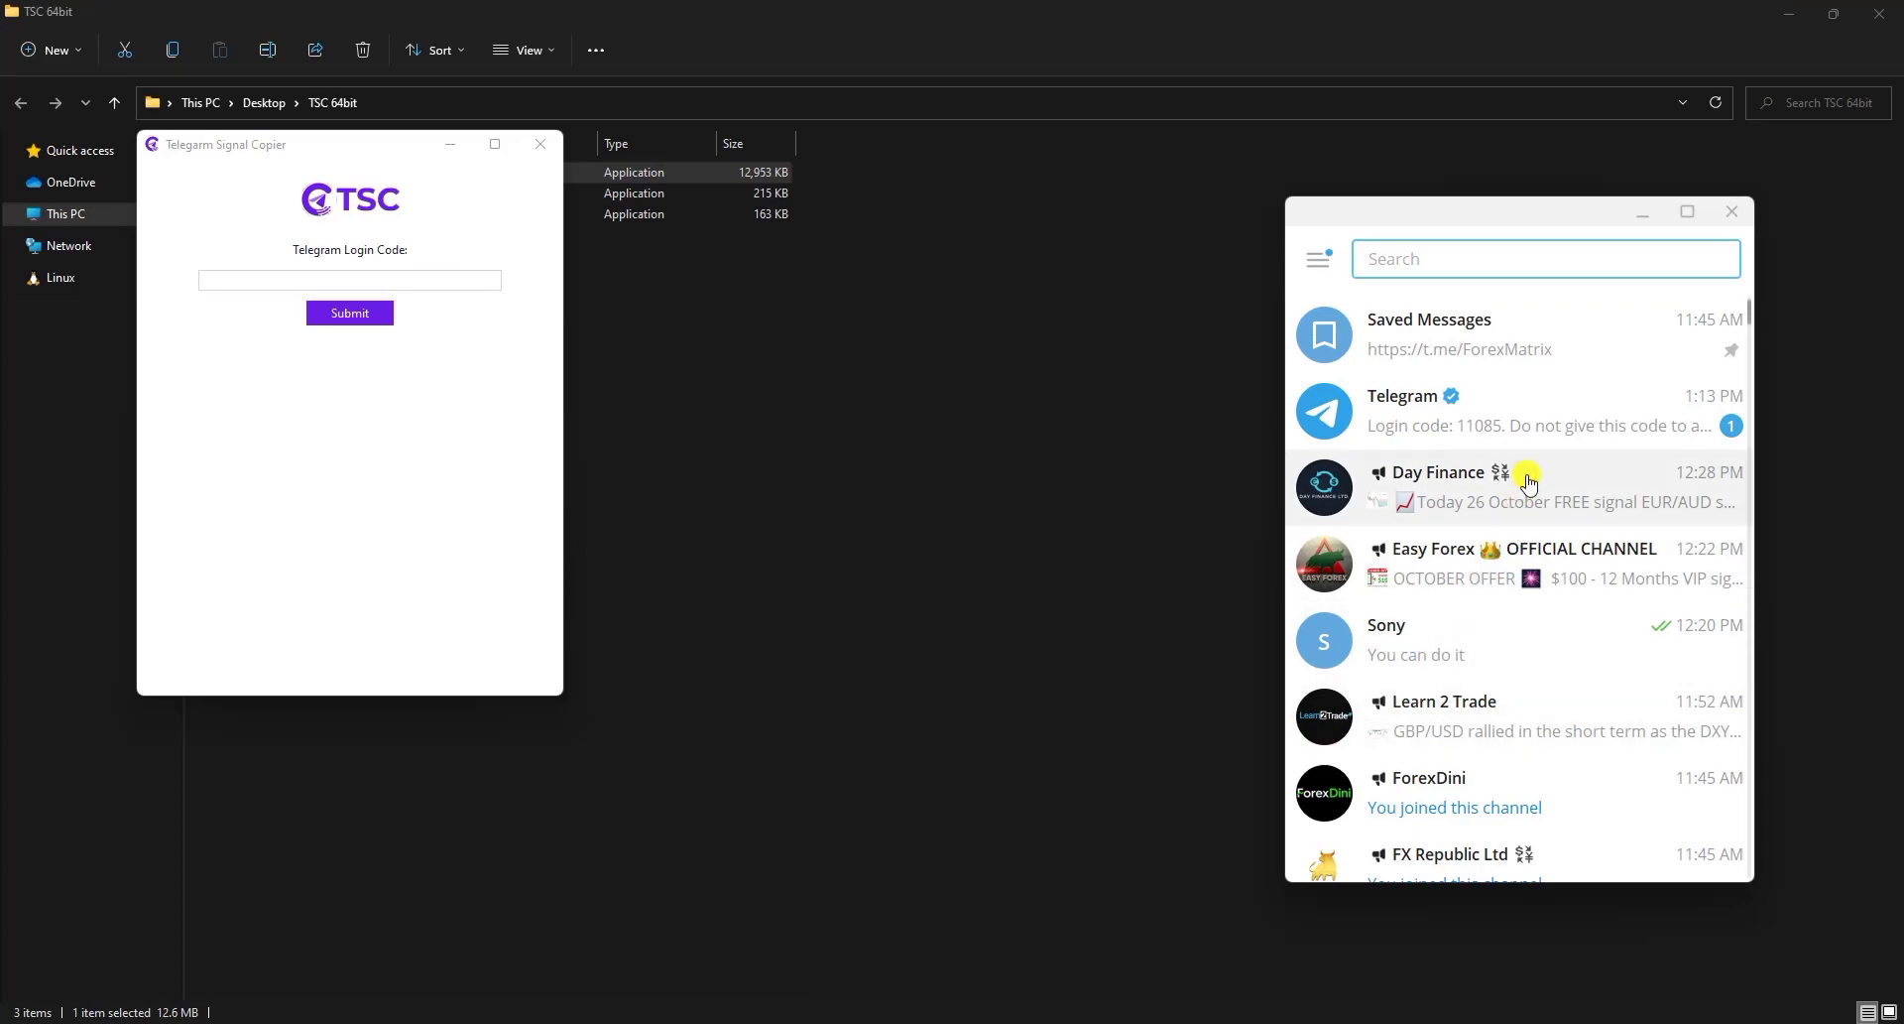
click(1535, 431)
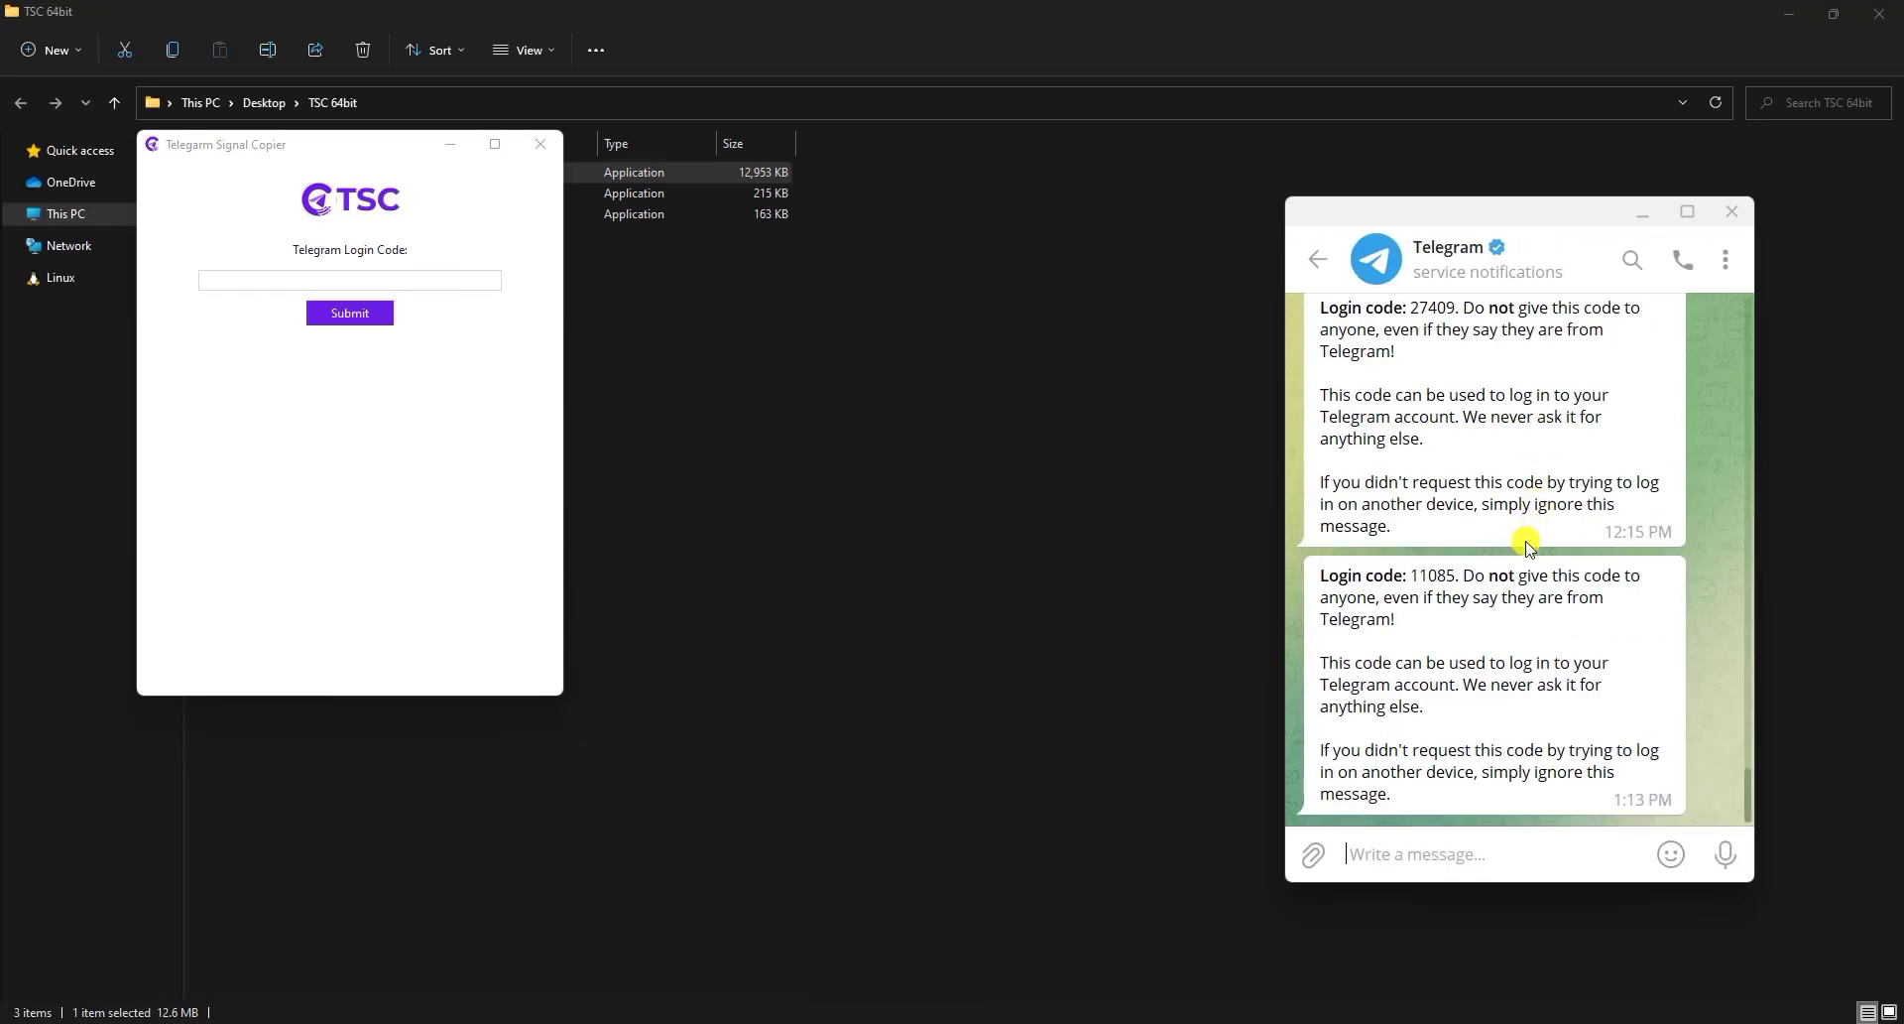
double_click(1434, 575)
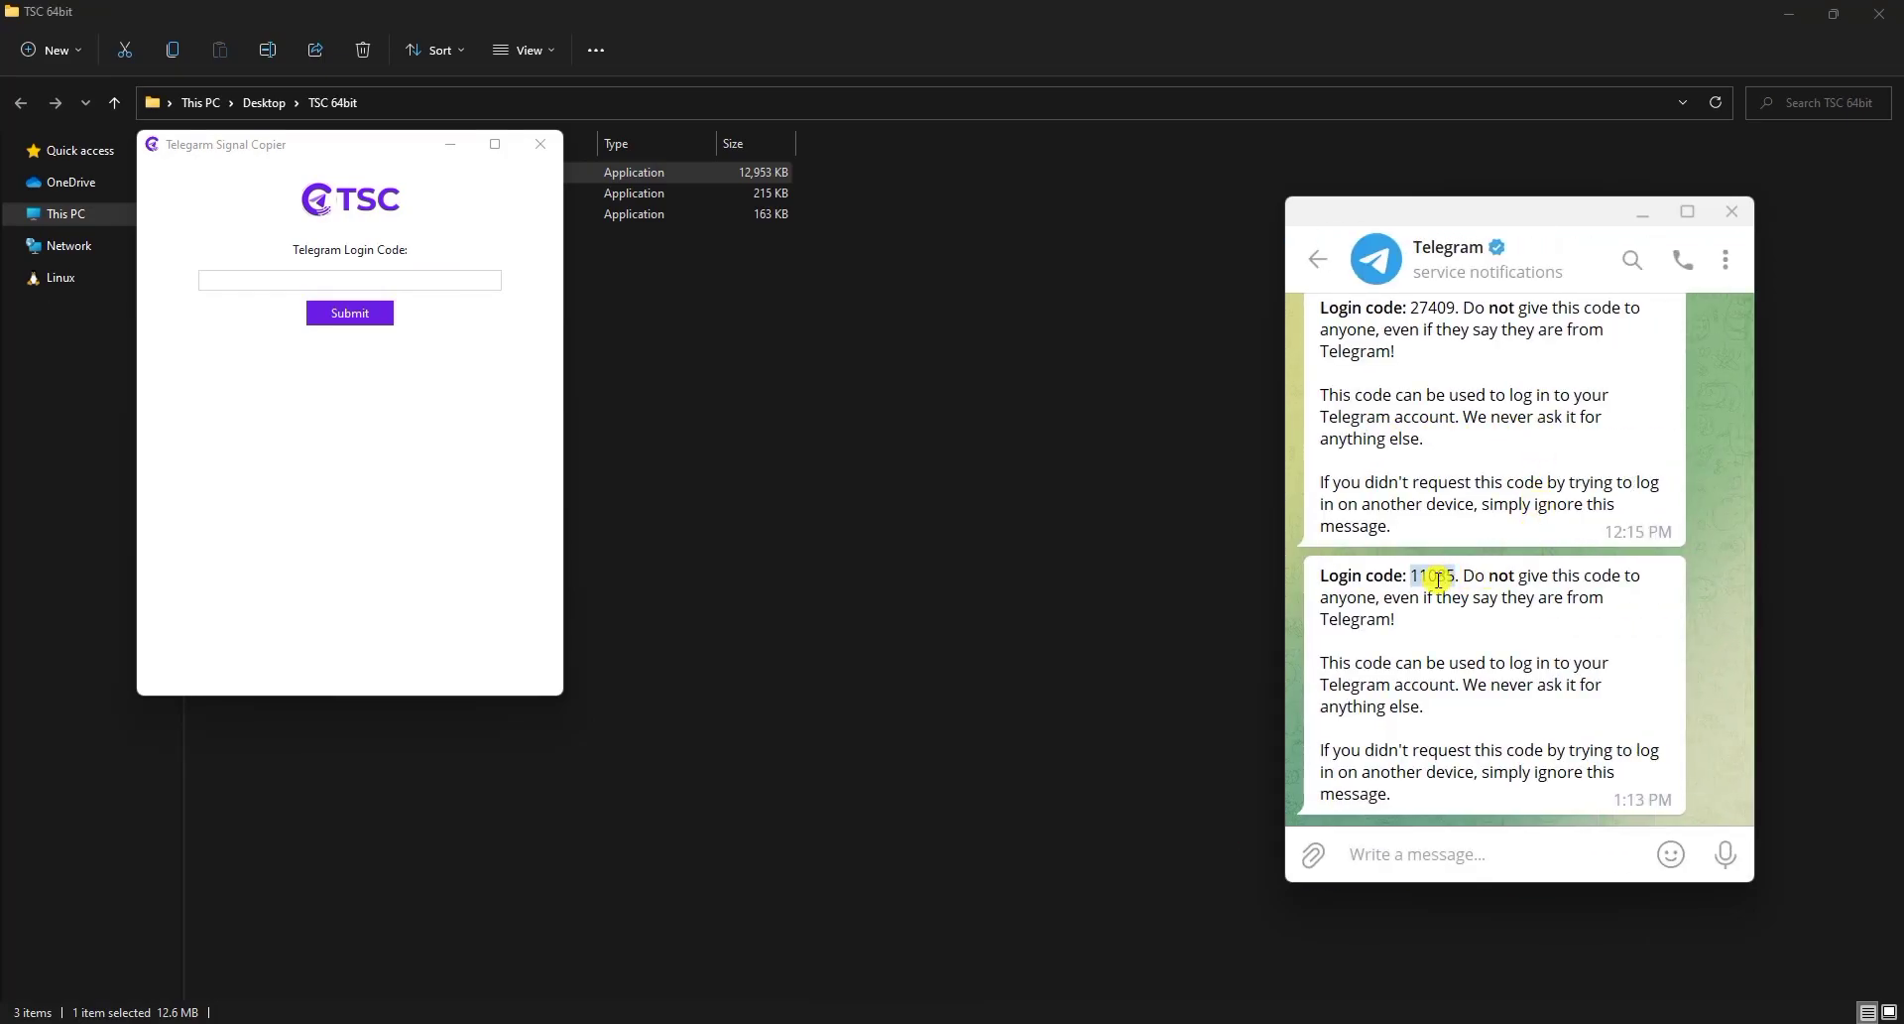
click(322, 284)
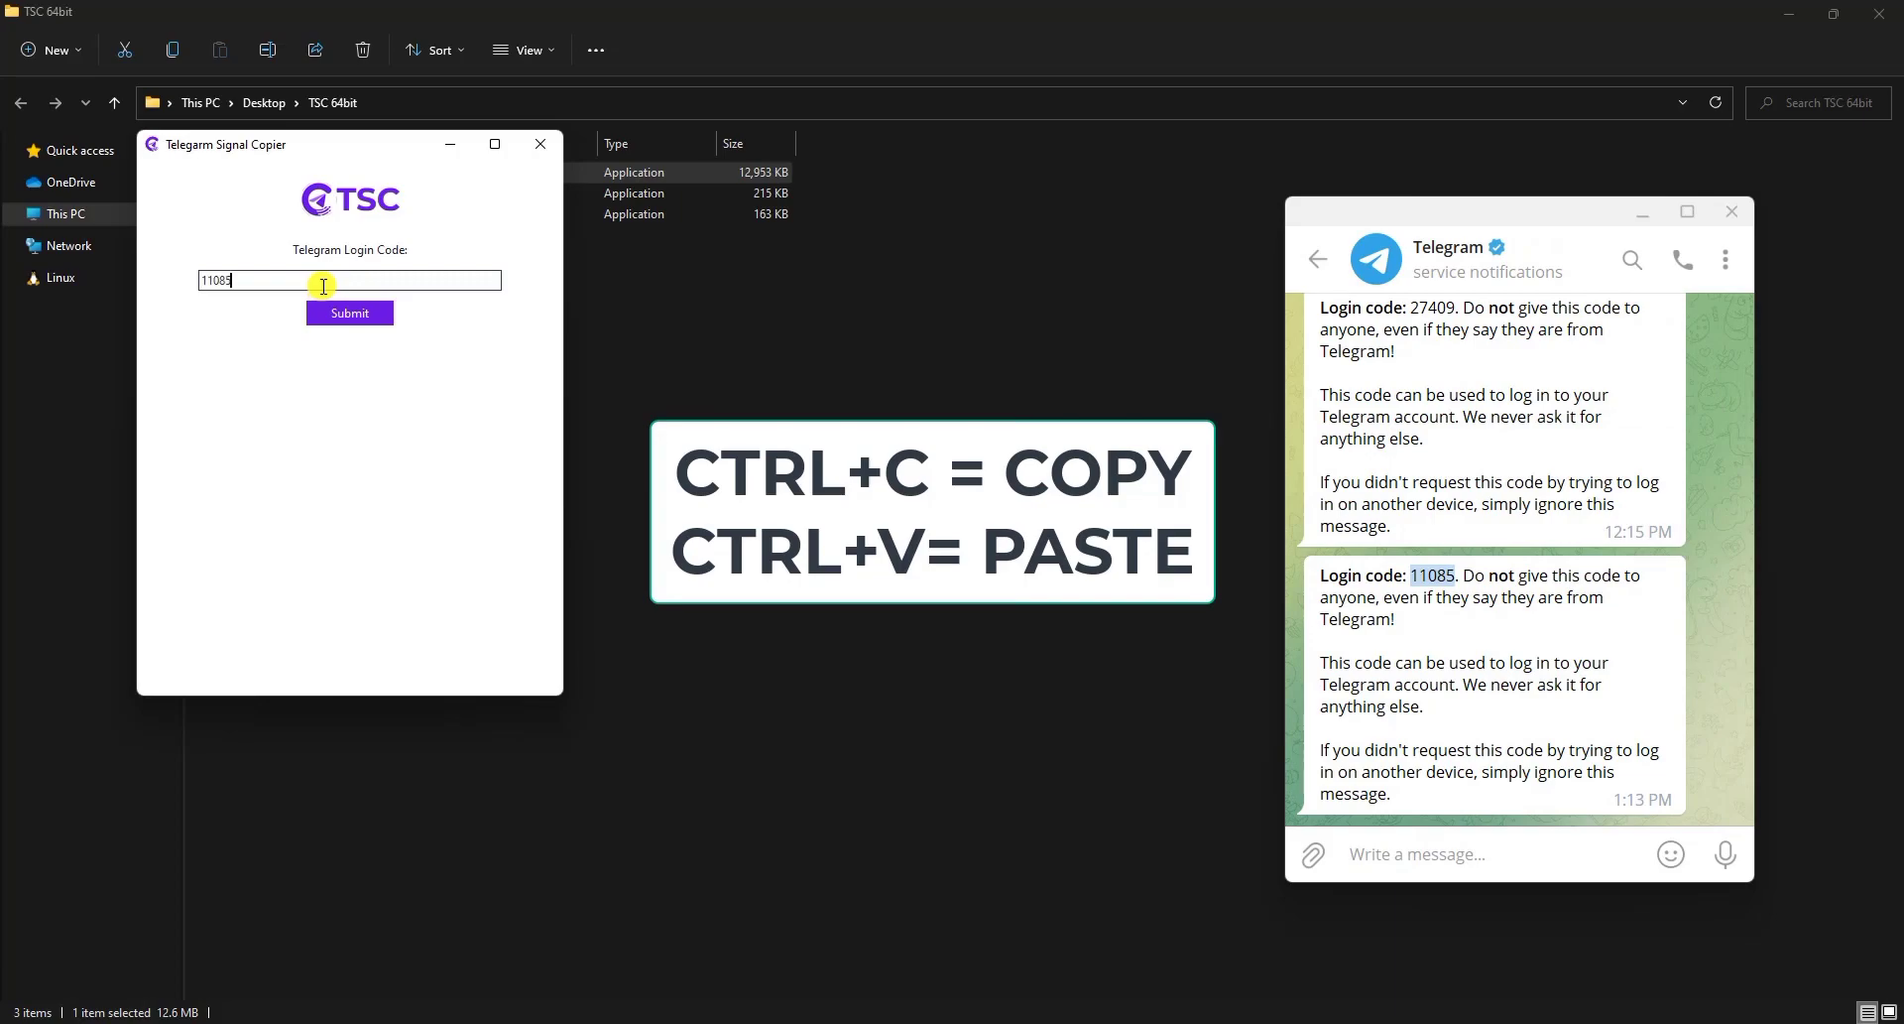
click(379, 320)
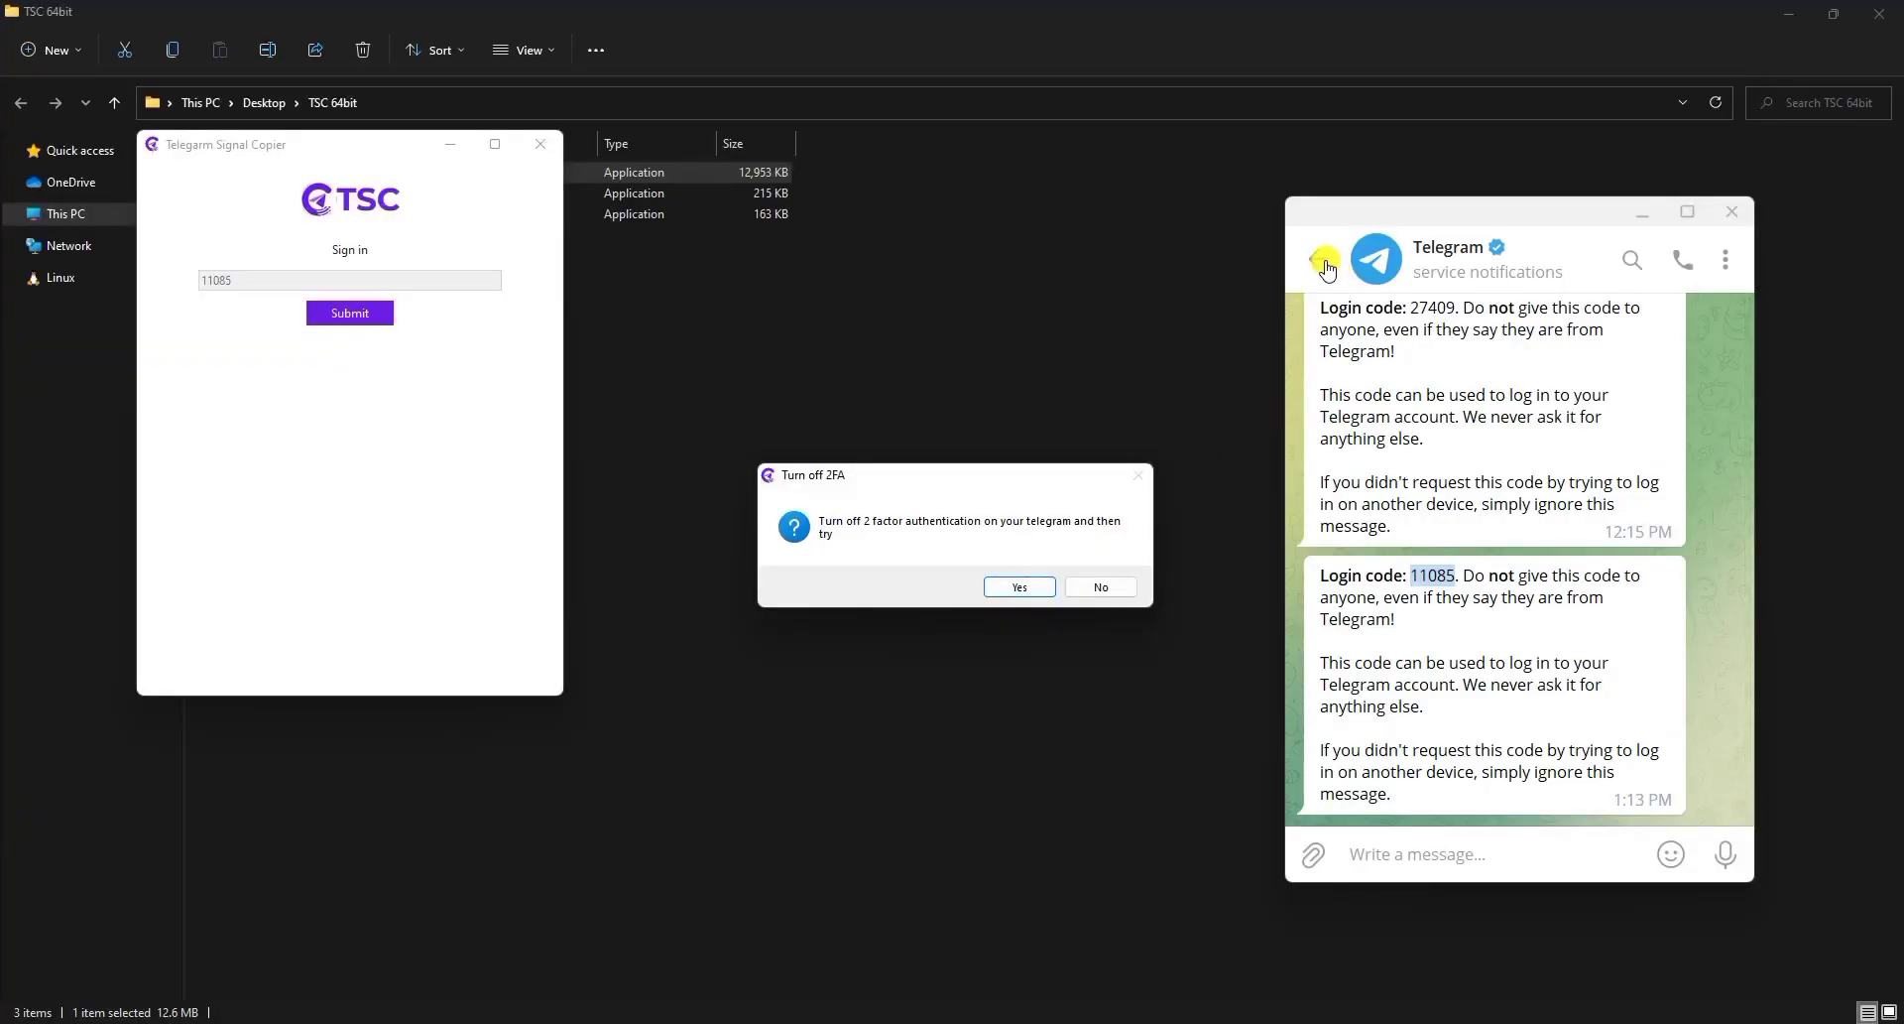
Go to Telegram Desktop's Settings > Privacy and Security
click(1325, 262)
click(1325, 256)
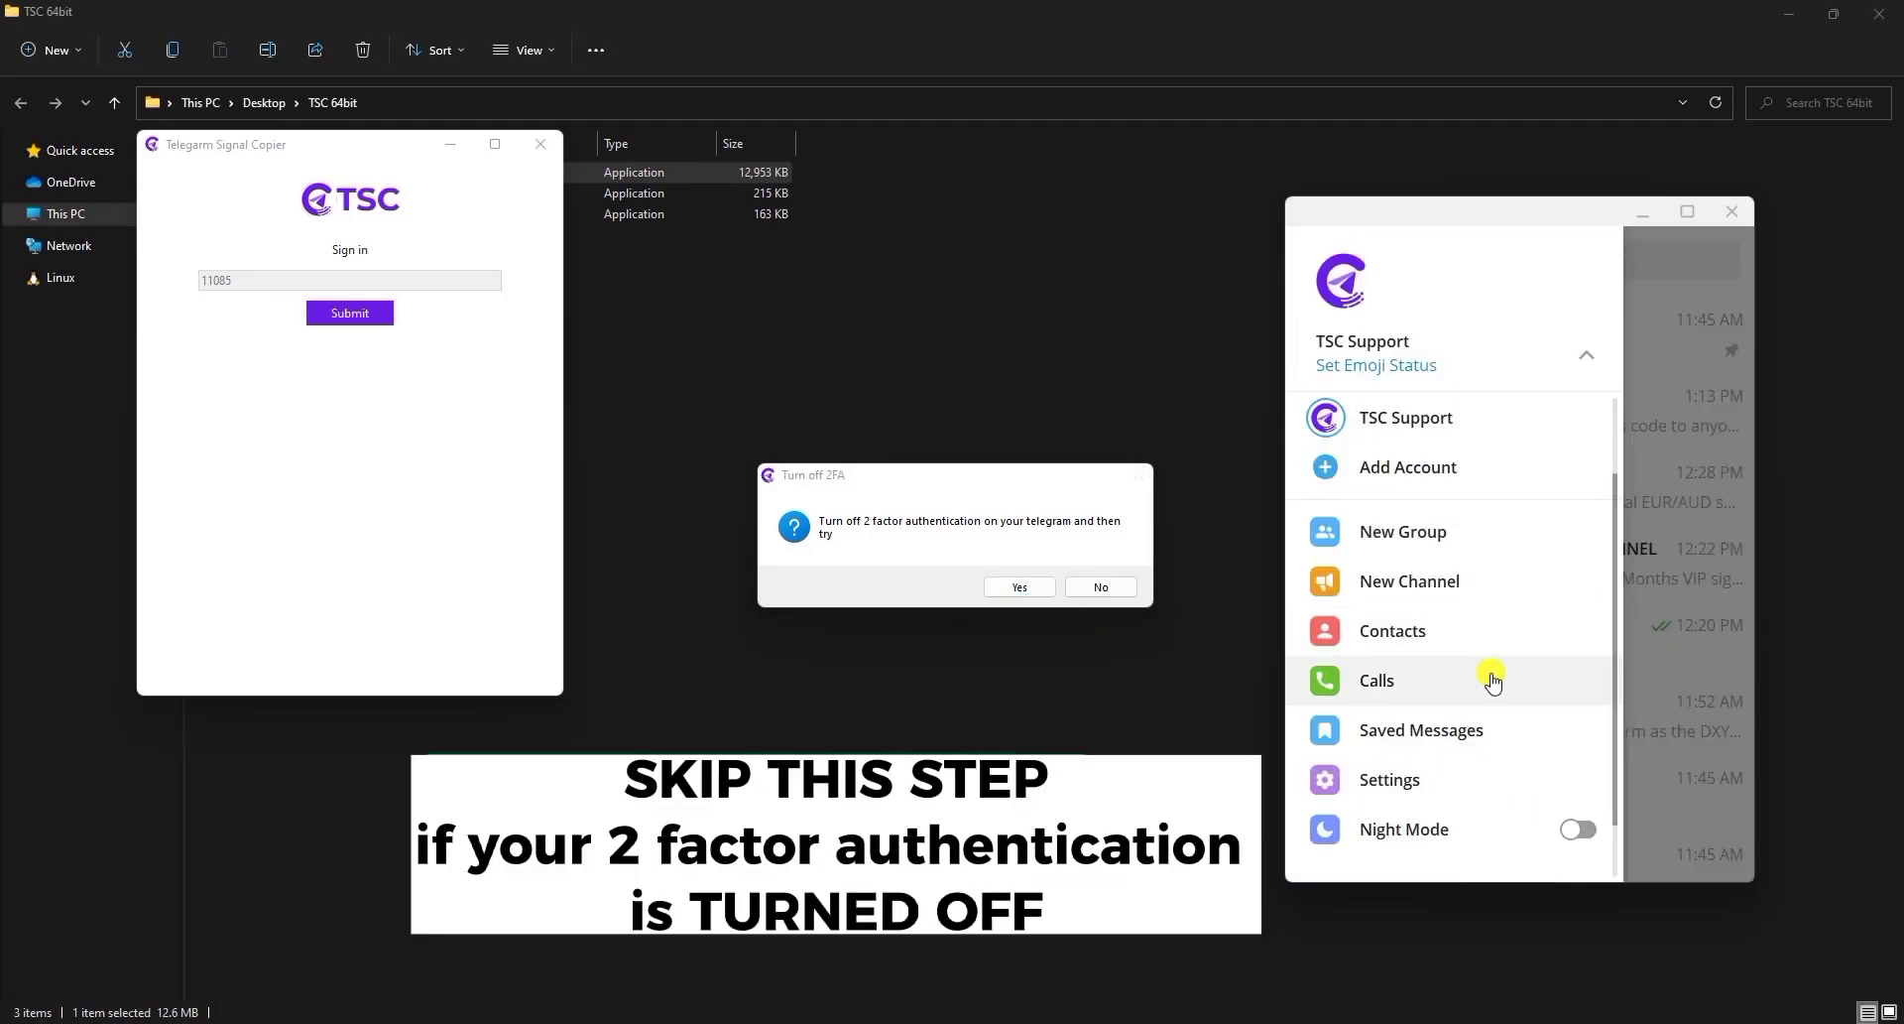
click(1411, 783)
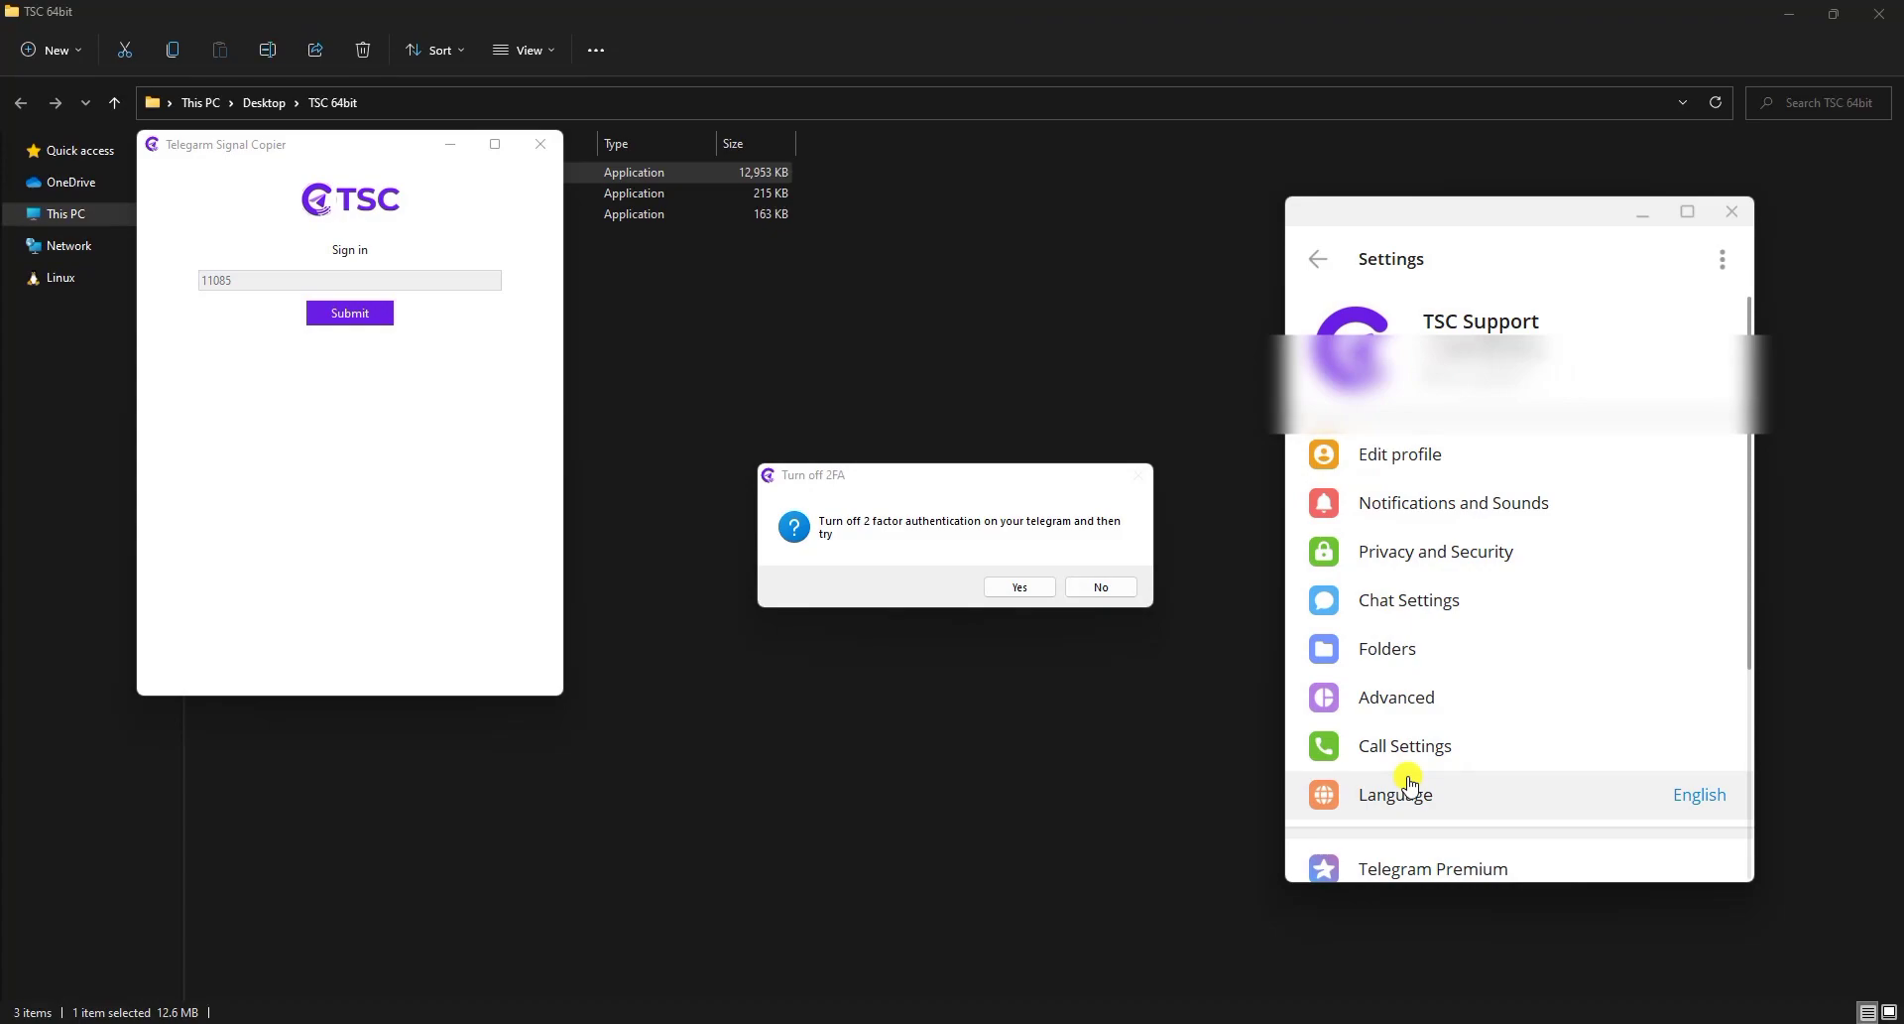
click(1510, 558)
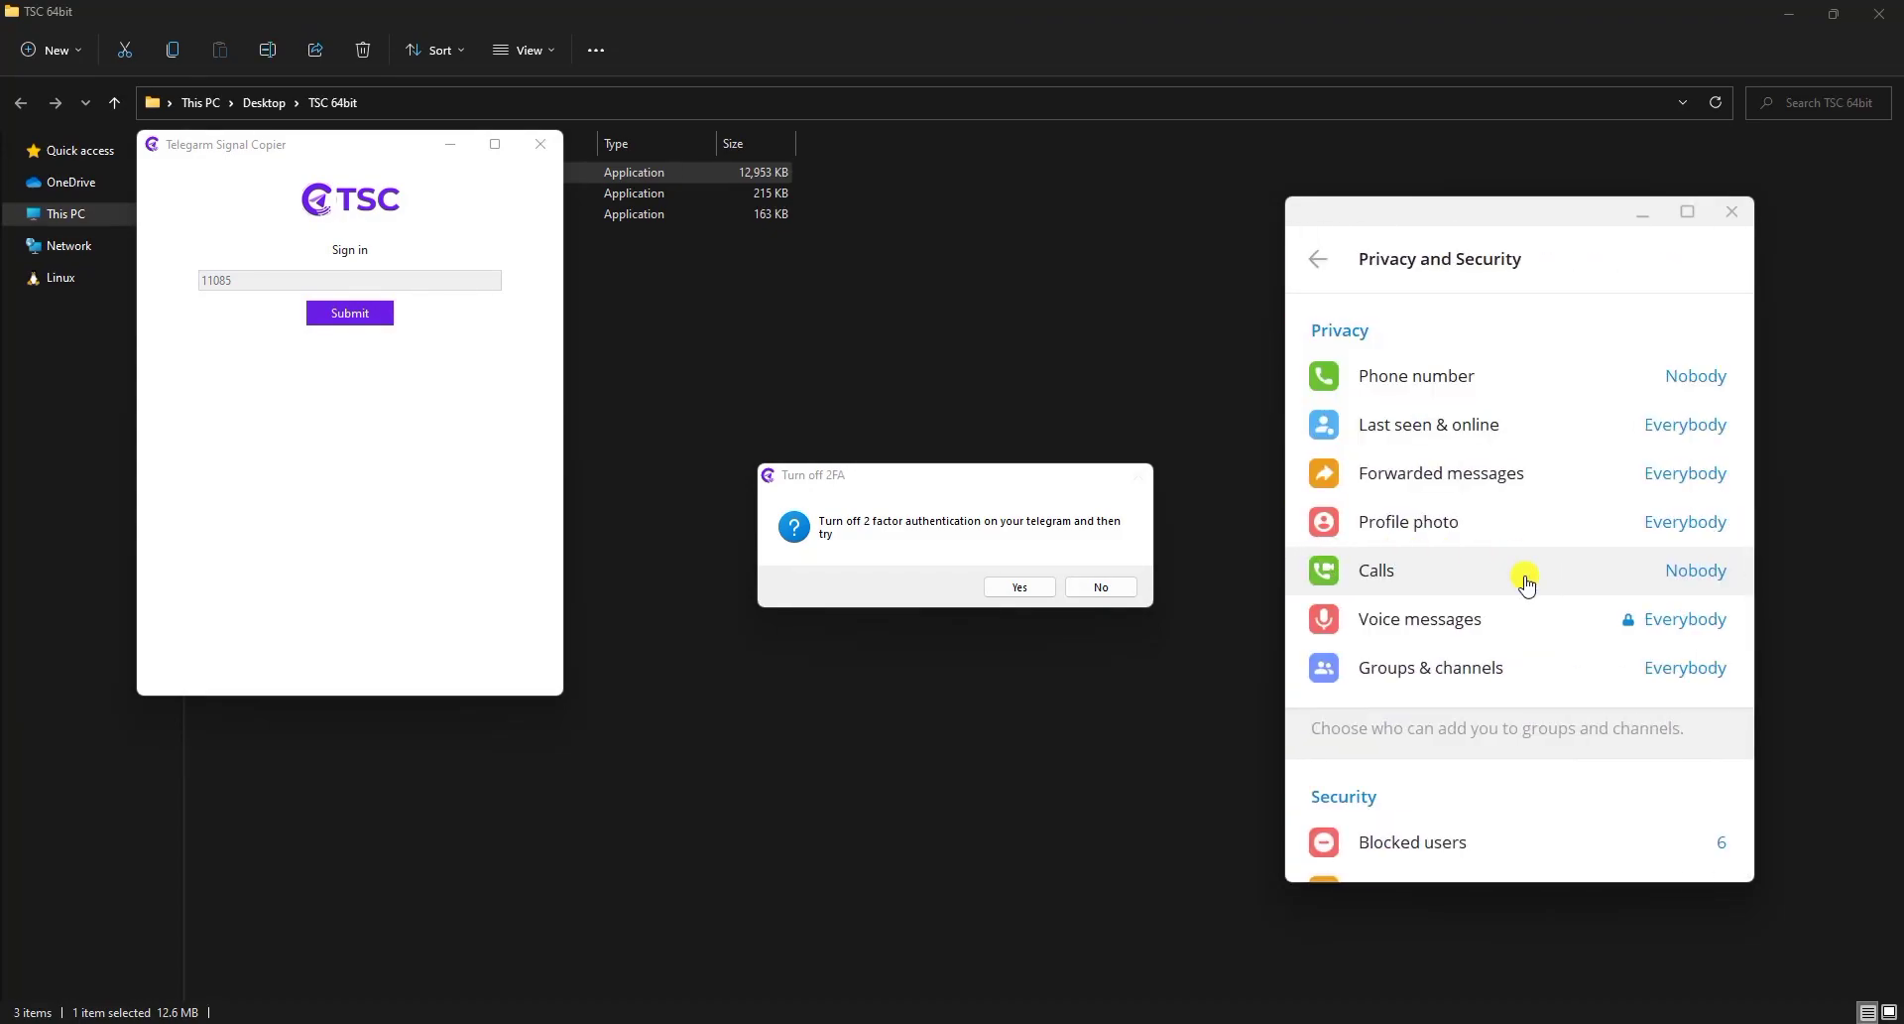
scroll(1543, 645, down, 2)
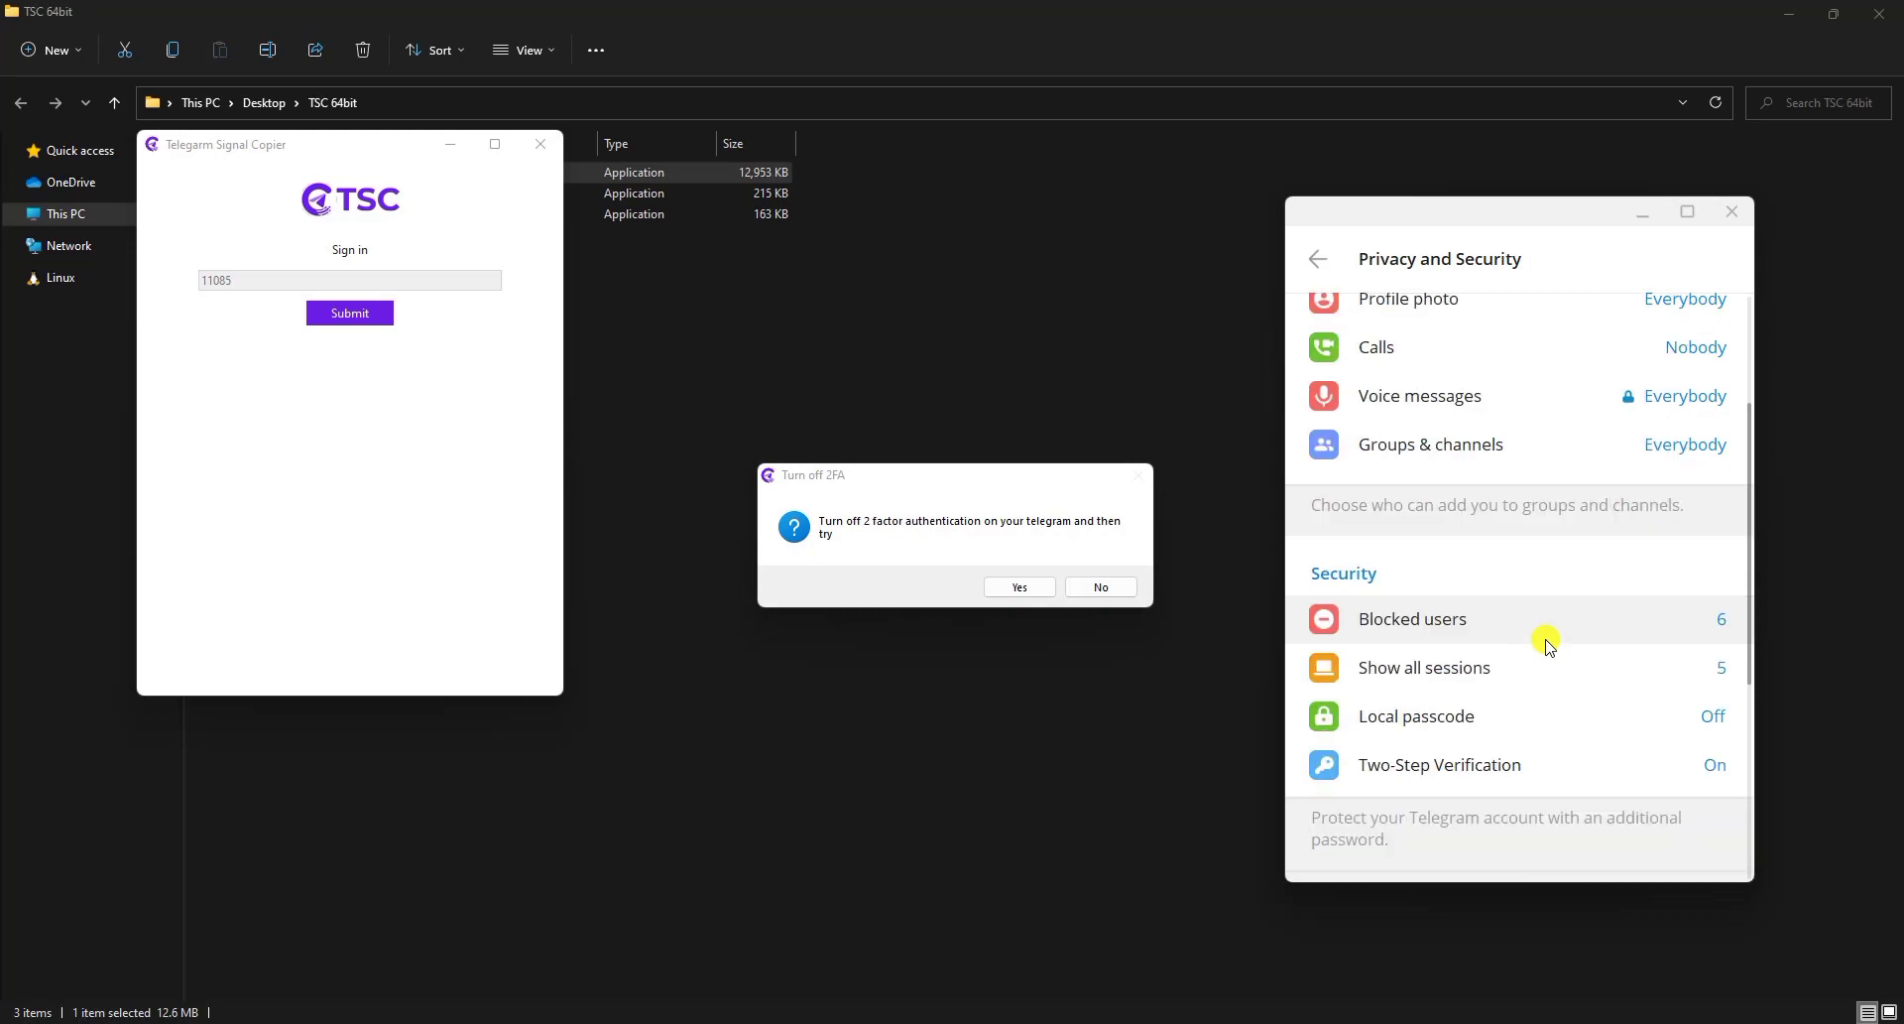
Disable Two-Step Verification with the cloud password, then accept the copier's turn-off-2FA prompt
click(1514, 771)
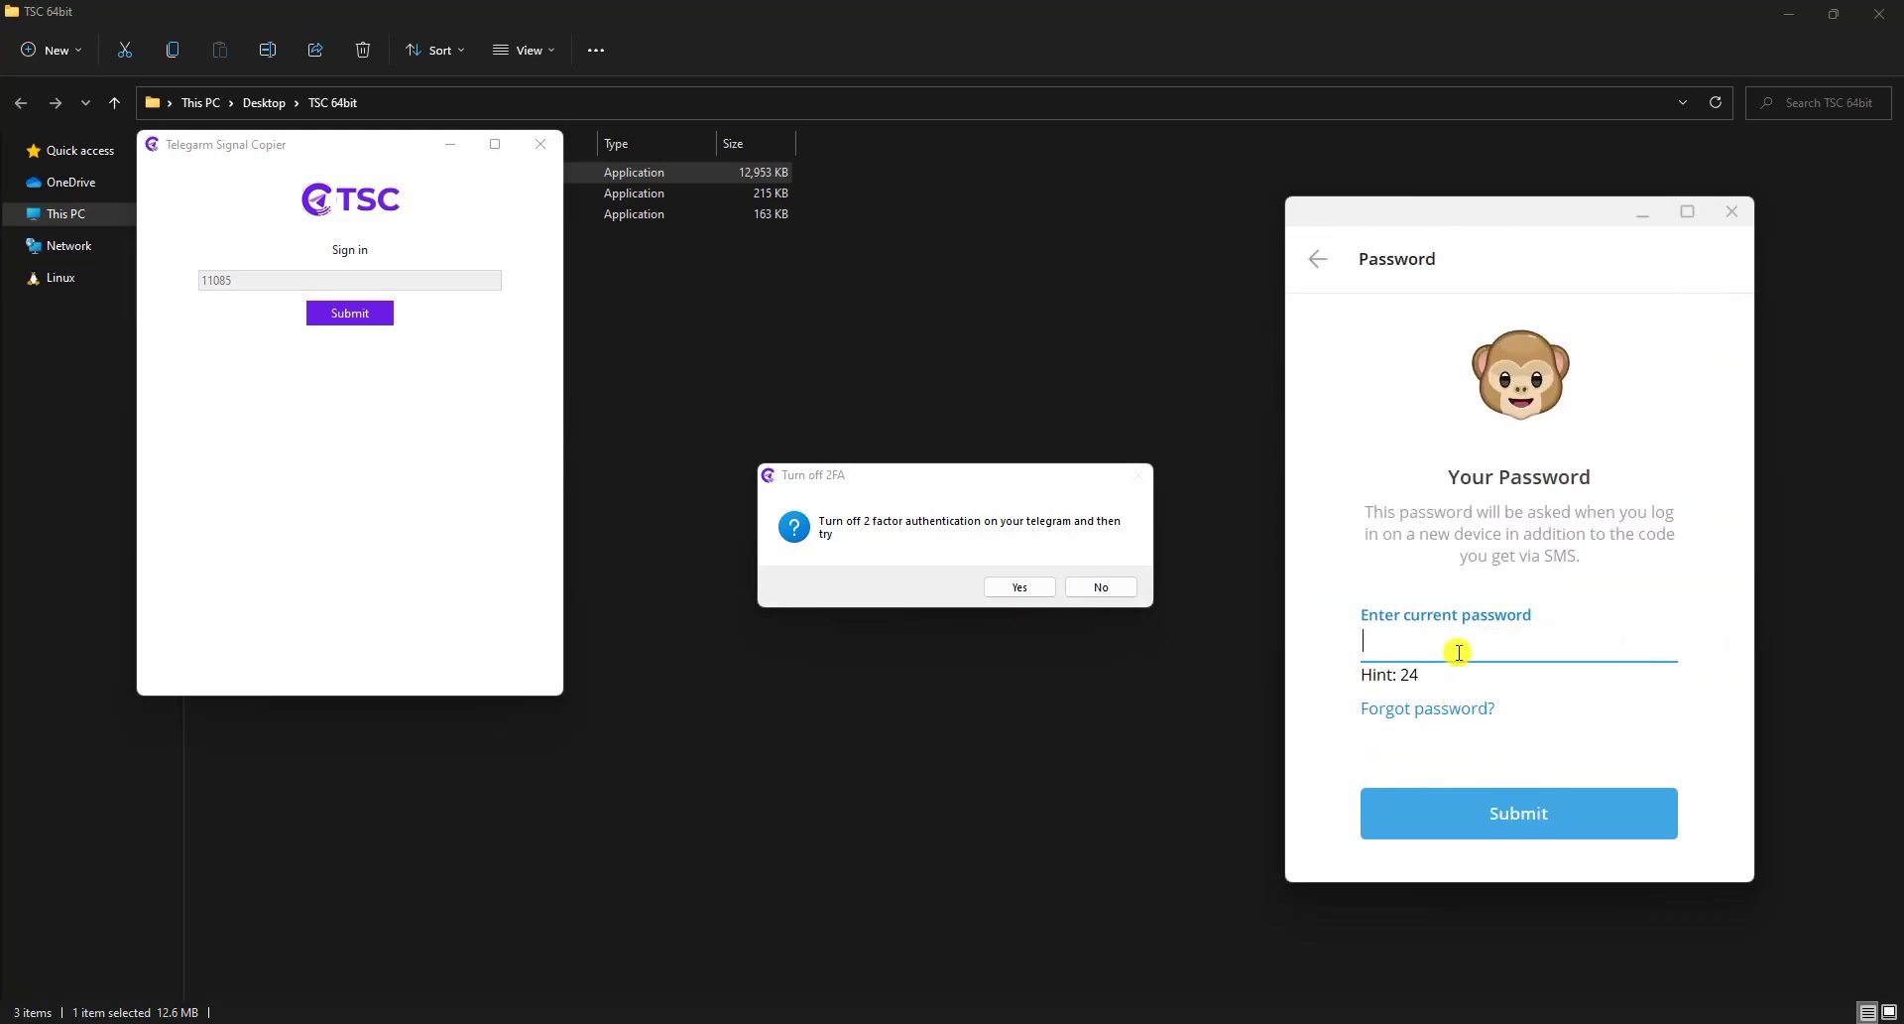
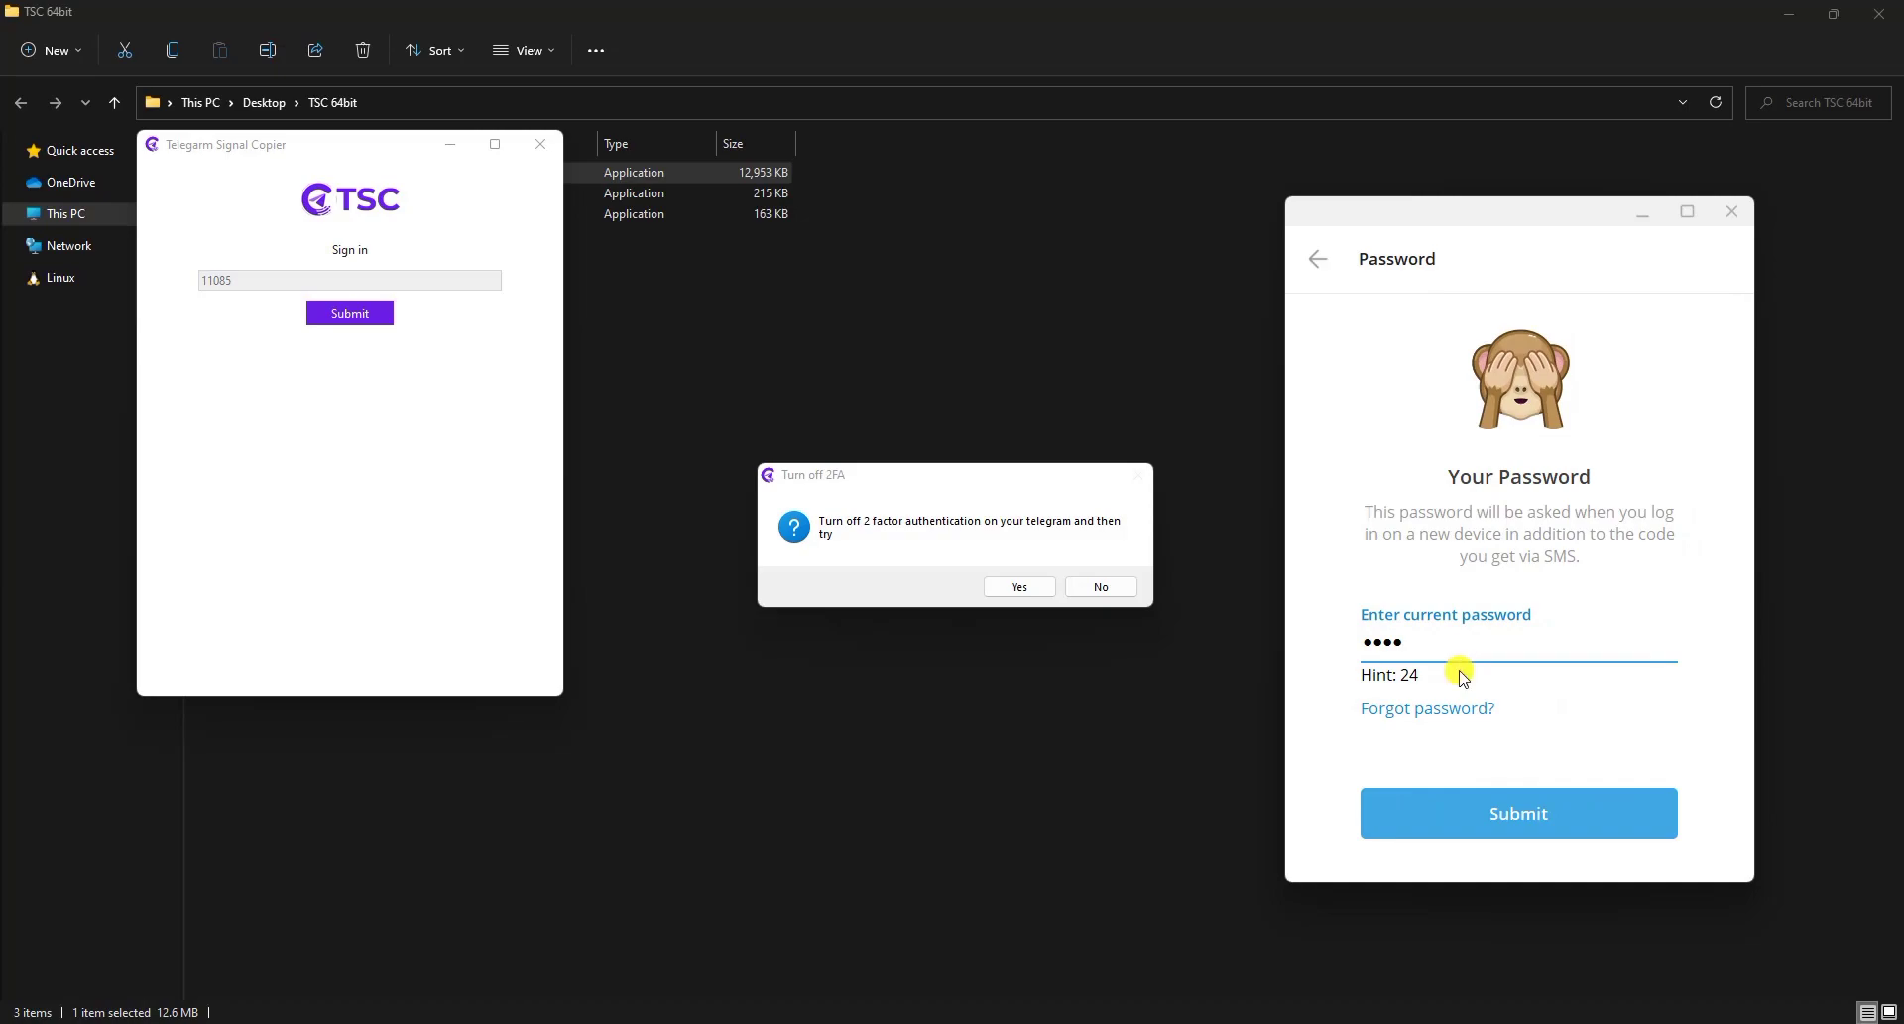
click(1497, 811)
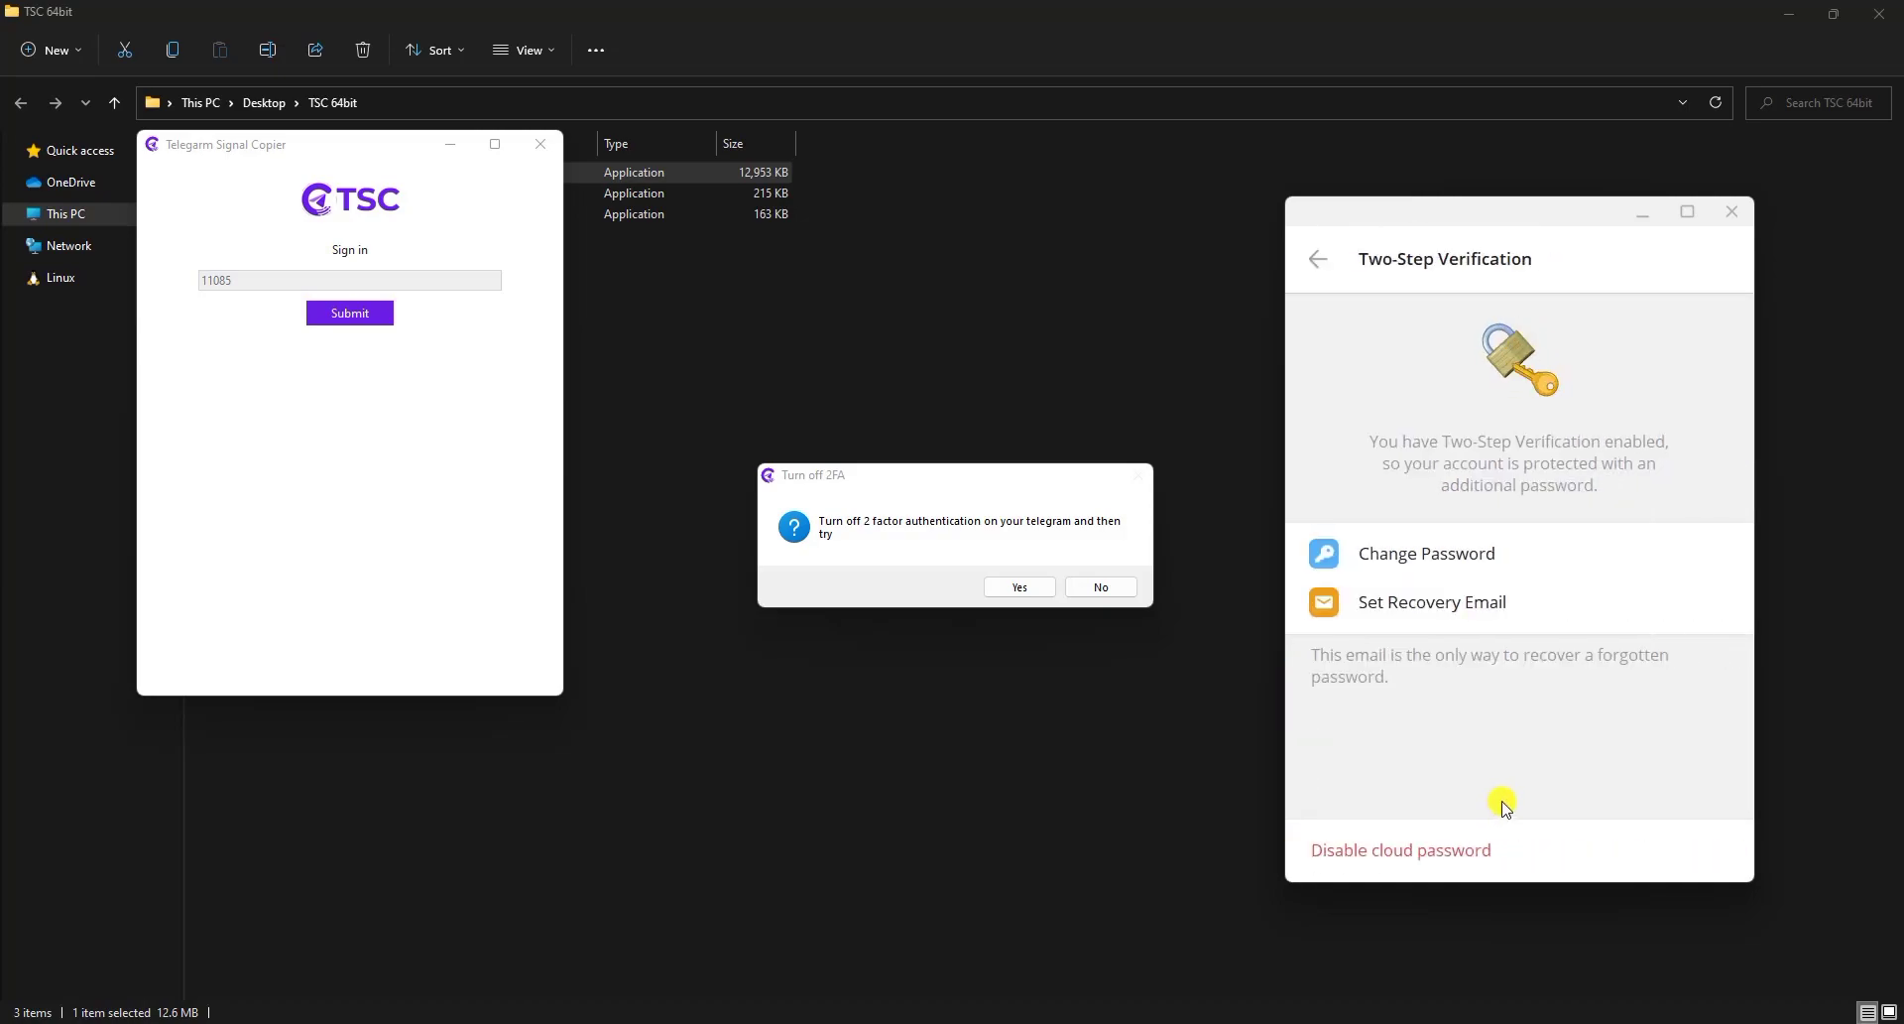
click(1426, 855)
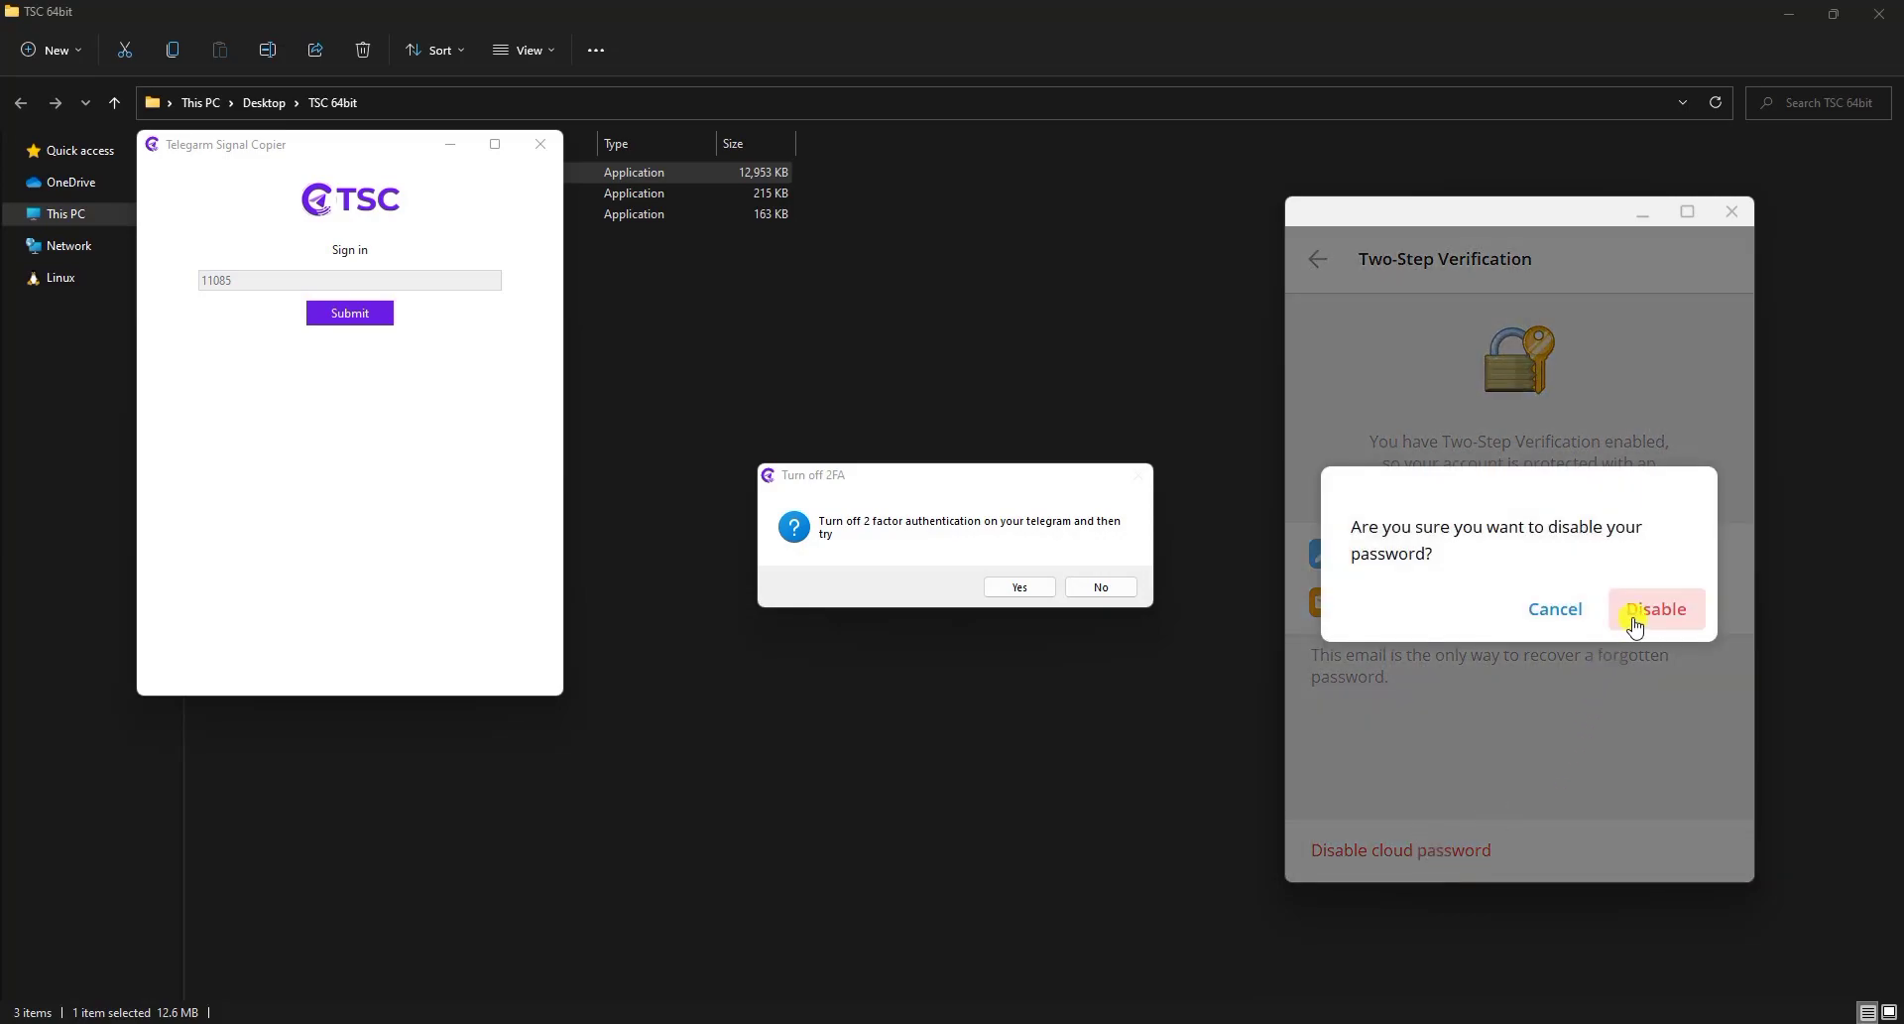
click(1634, 623)
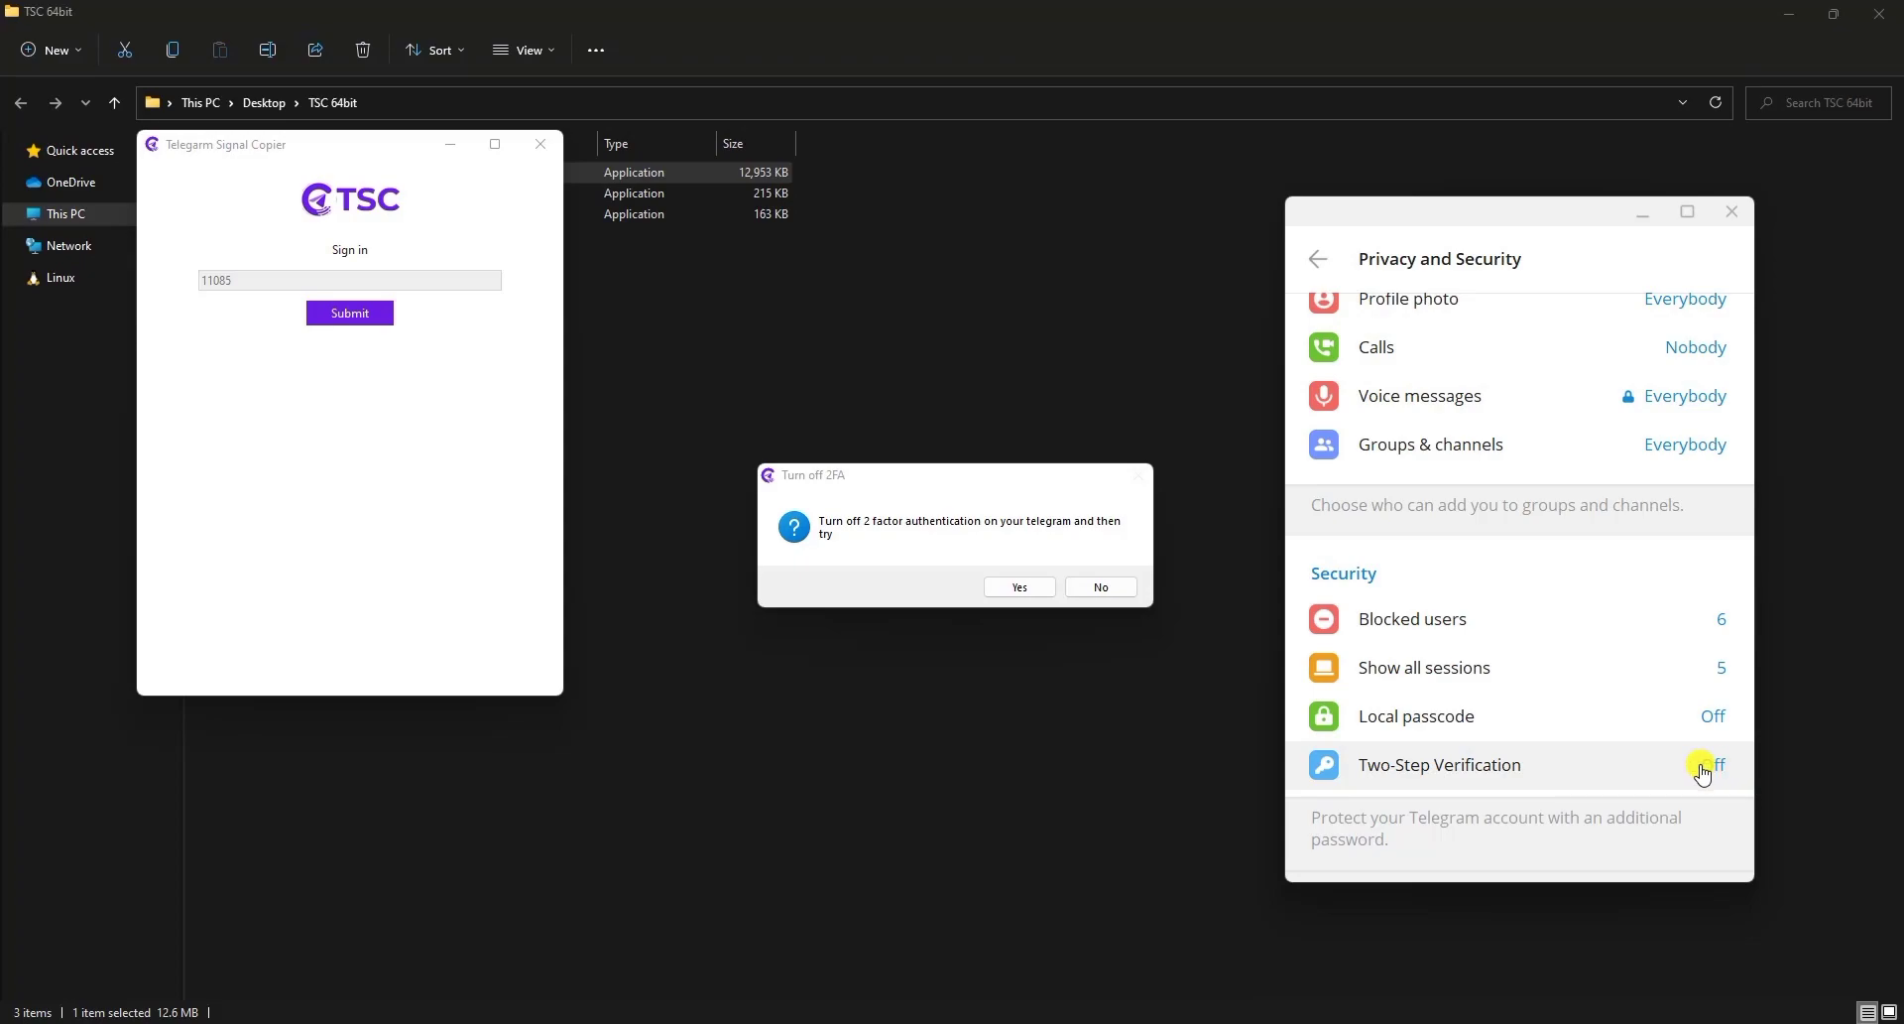
click(1031, 593)
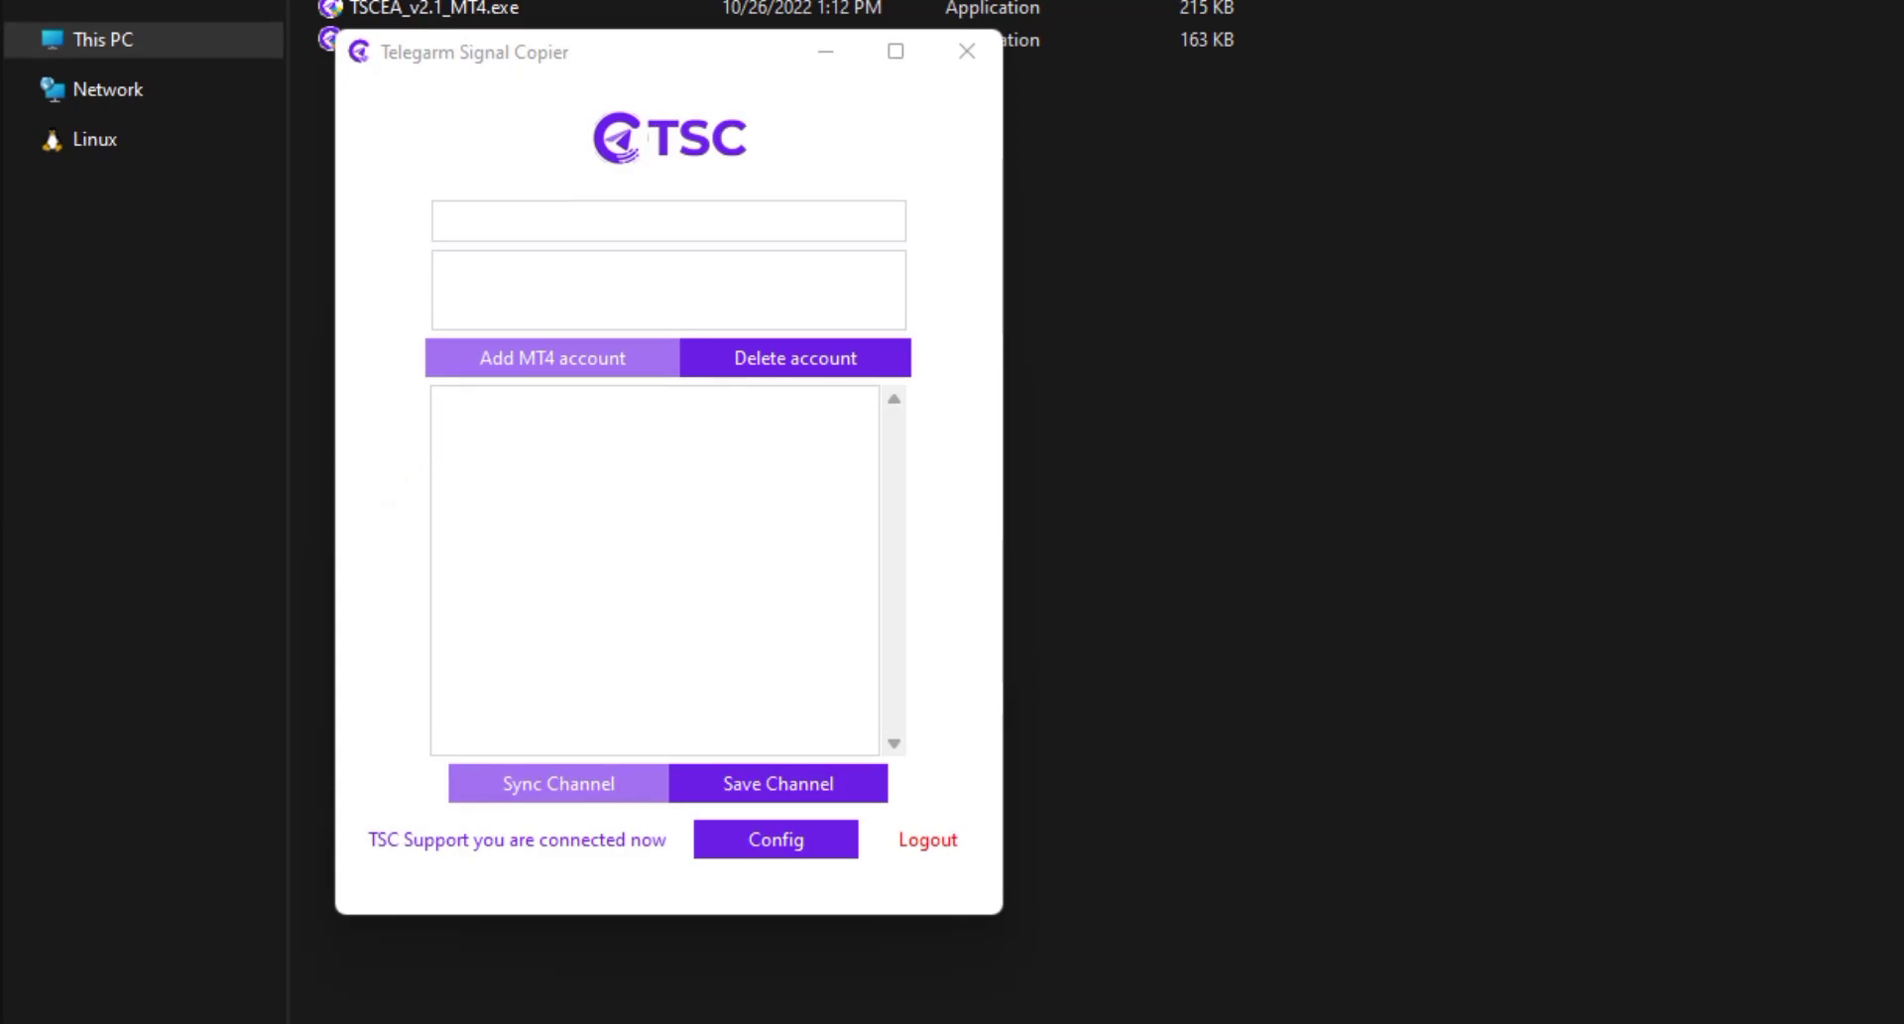
Add the trading account number as an MT4 account, select it, and sync the Telegram channel list
click(468, 225)
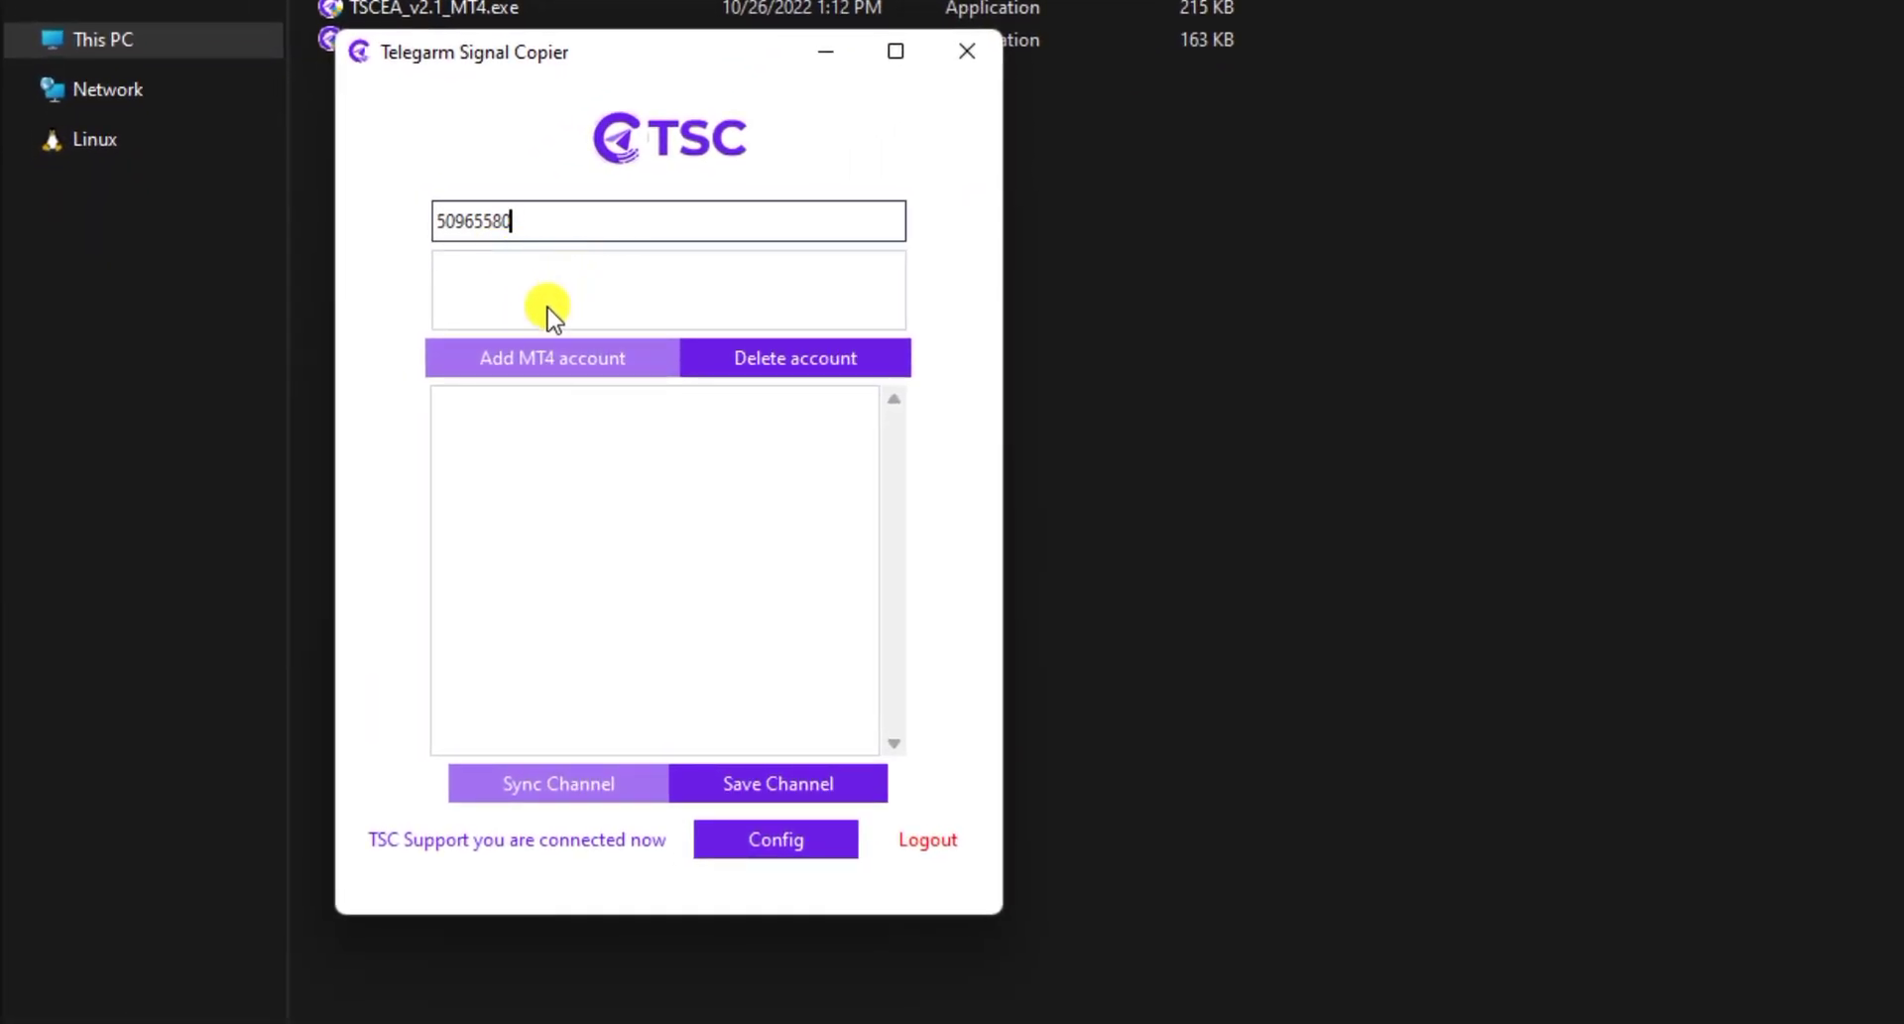
click(541, 359)
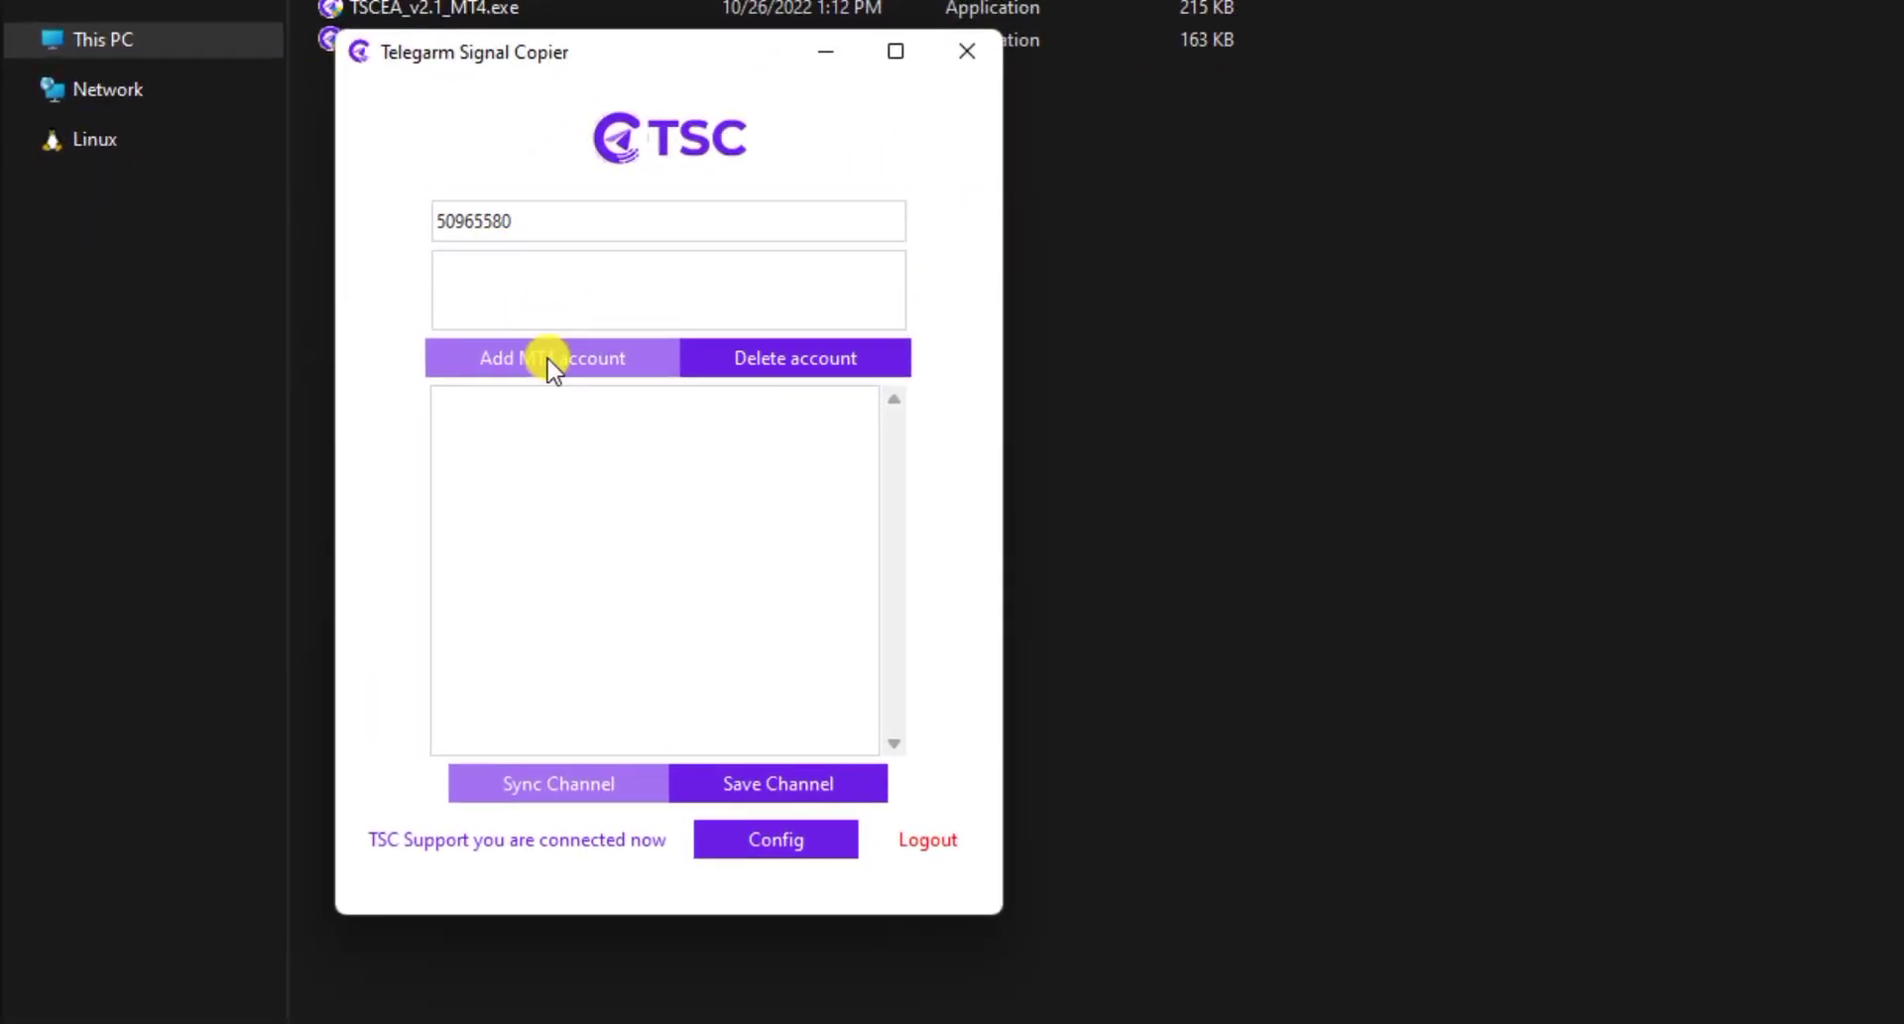
click(485, 272)
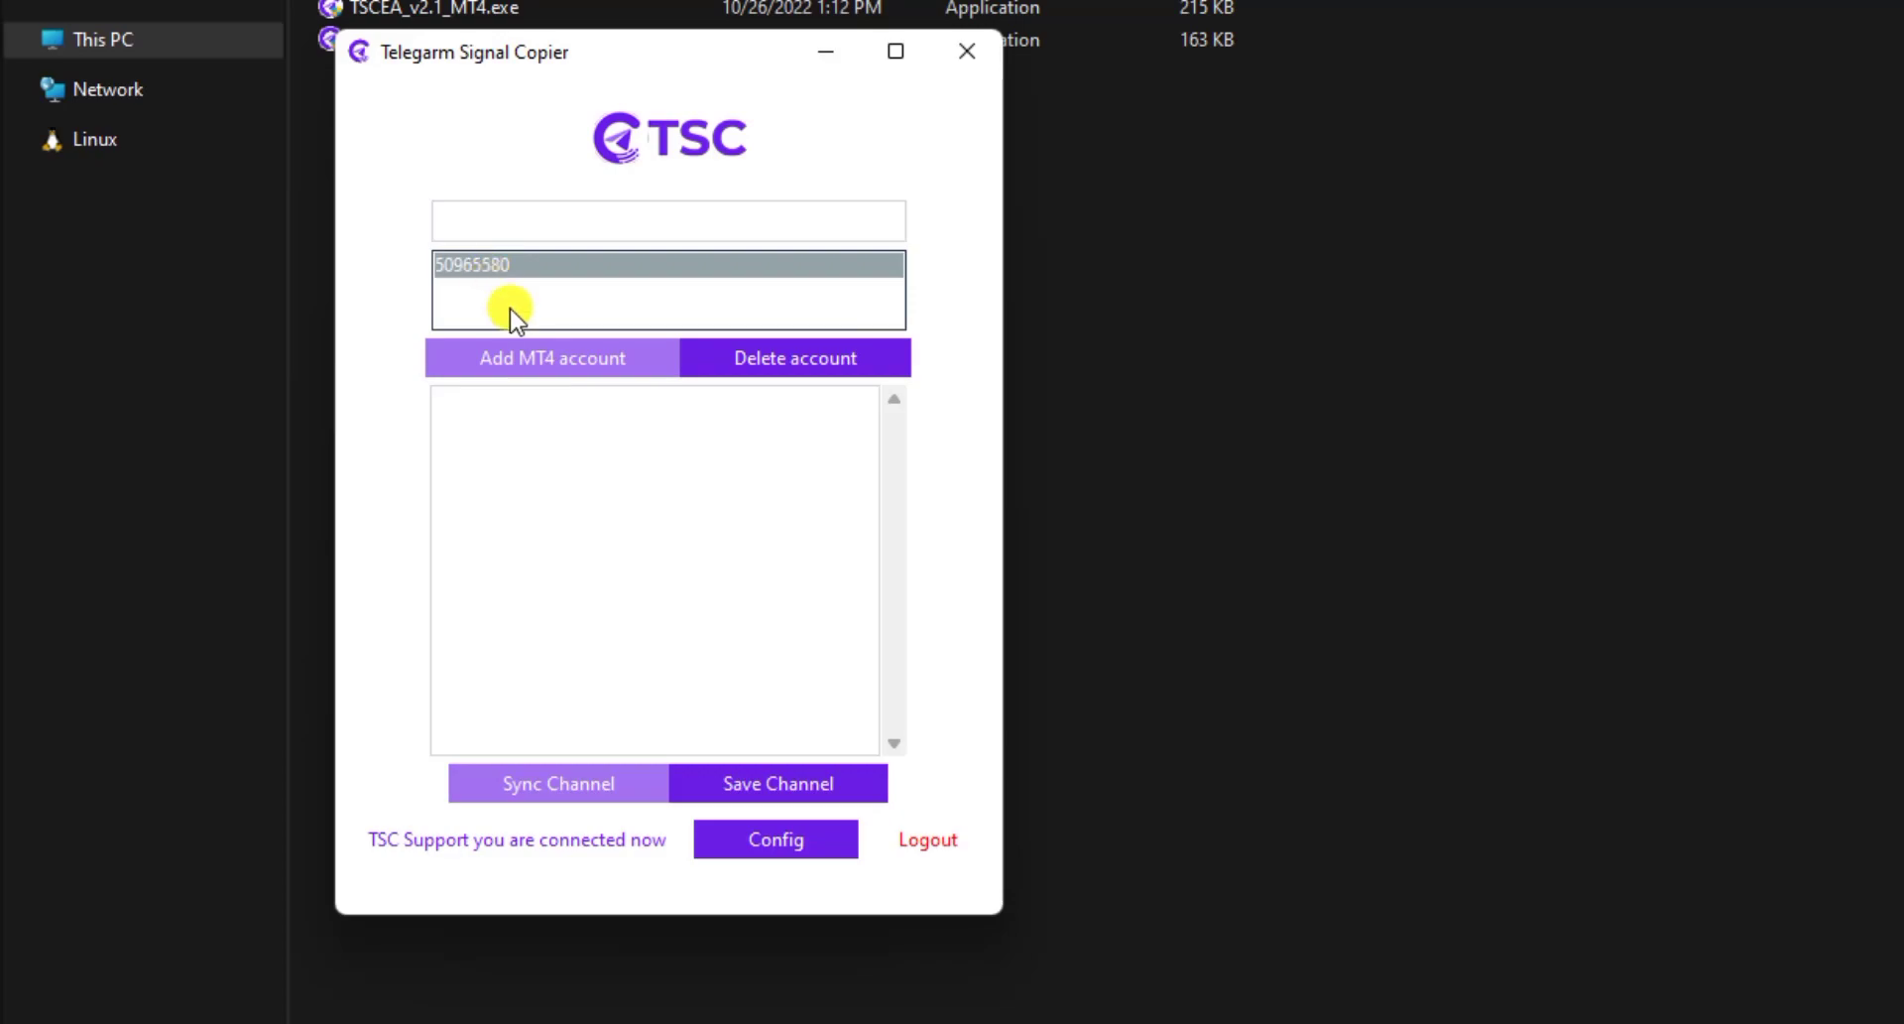
click(526, 784)
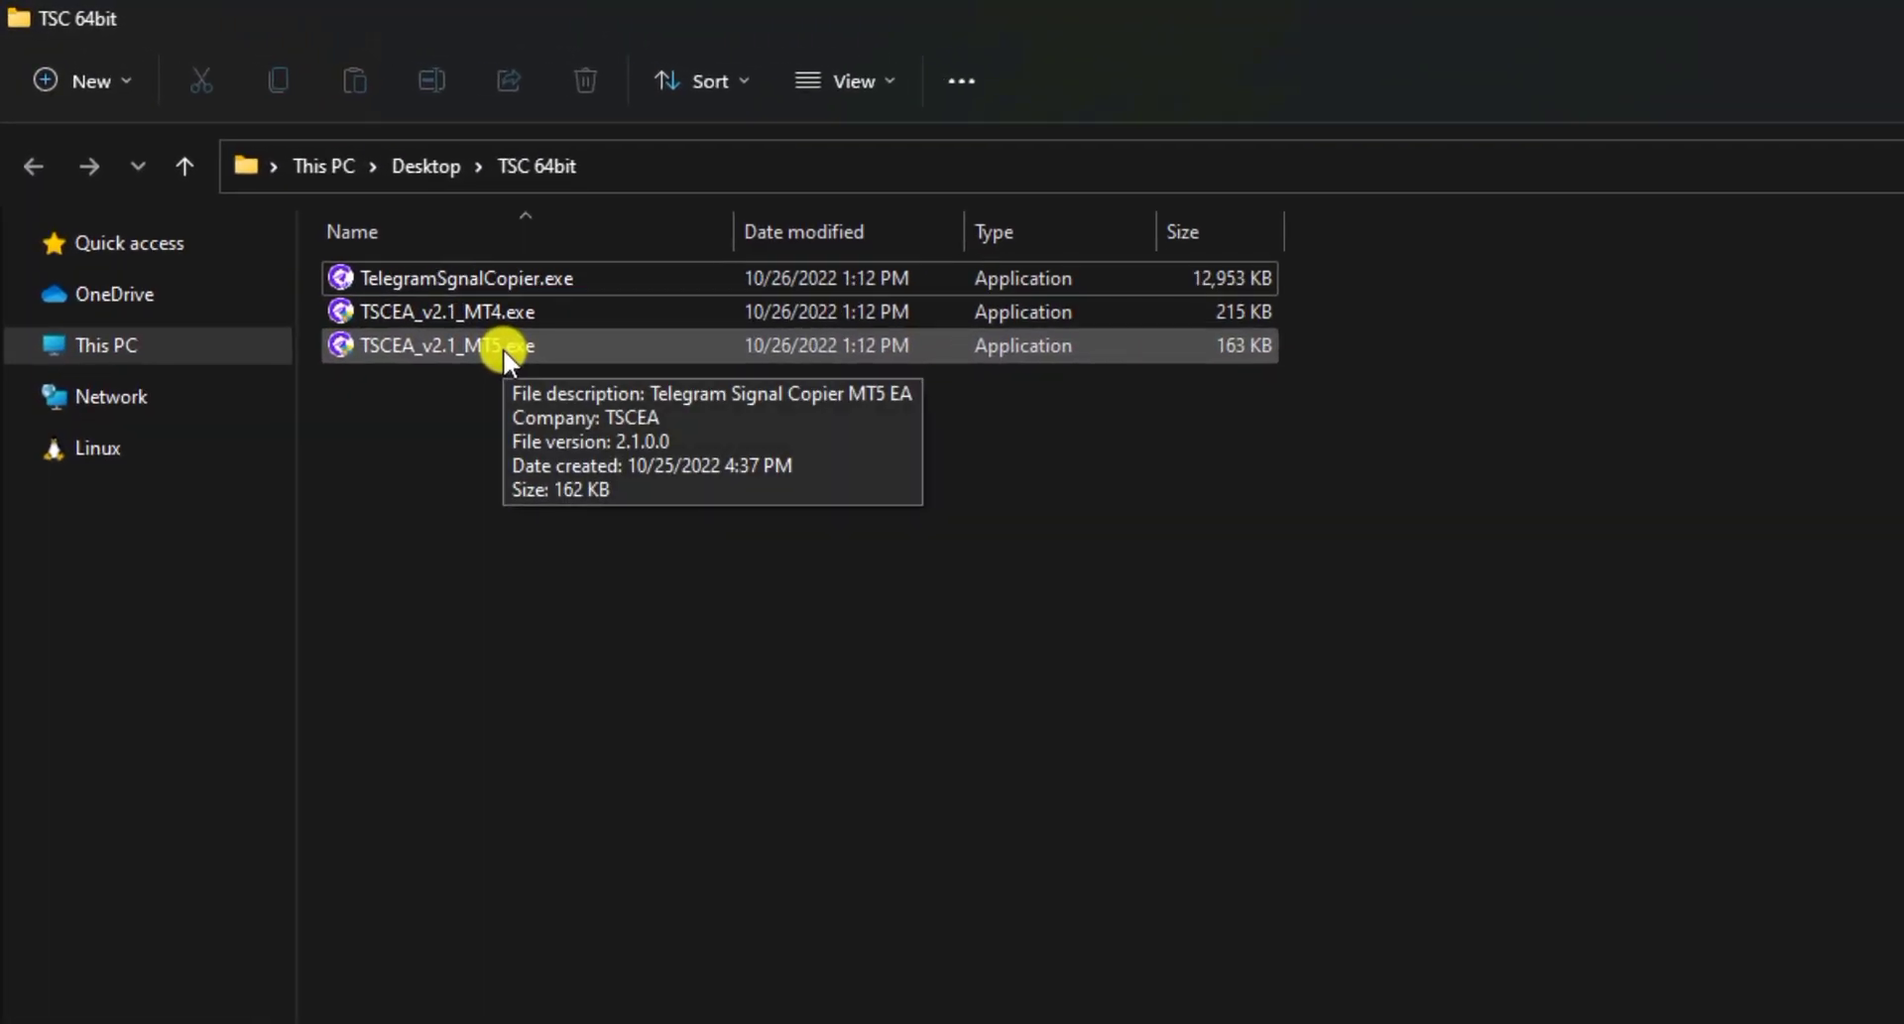
Run TSCEA_v2.1_MT5.exe despite the security warning and install it into the default MT5 directory
click(503, 348)
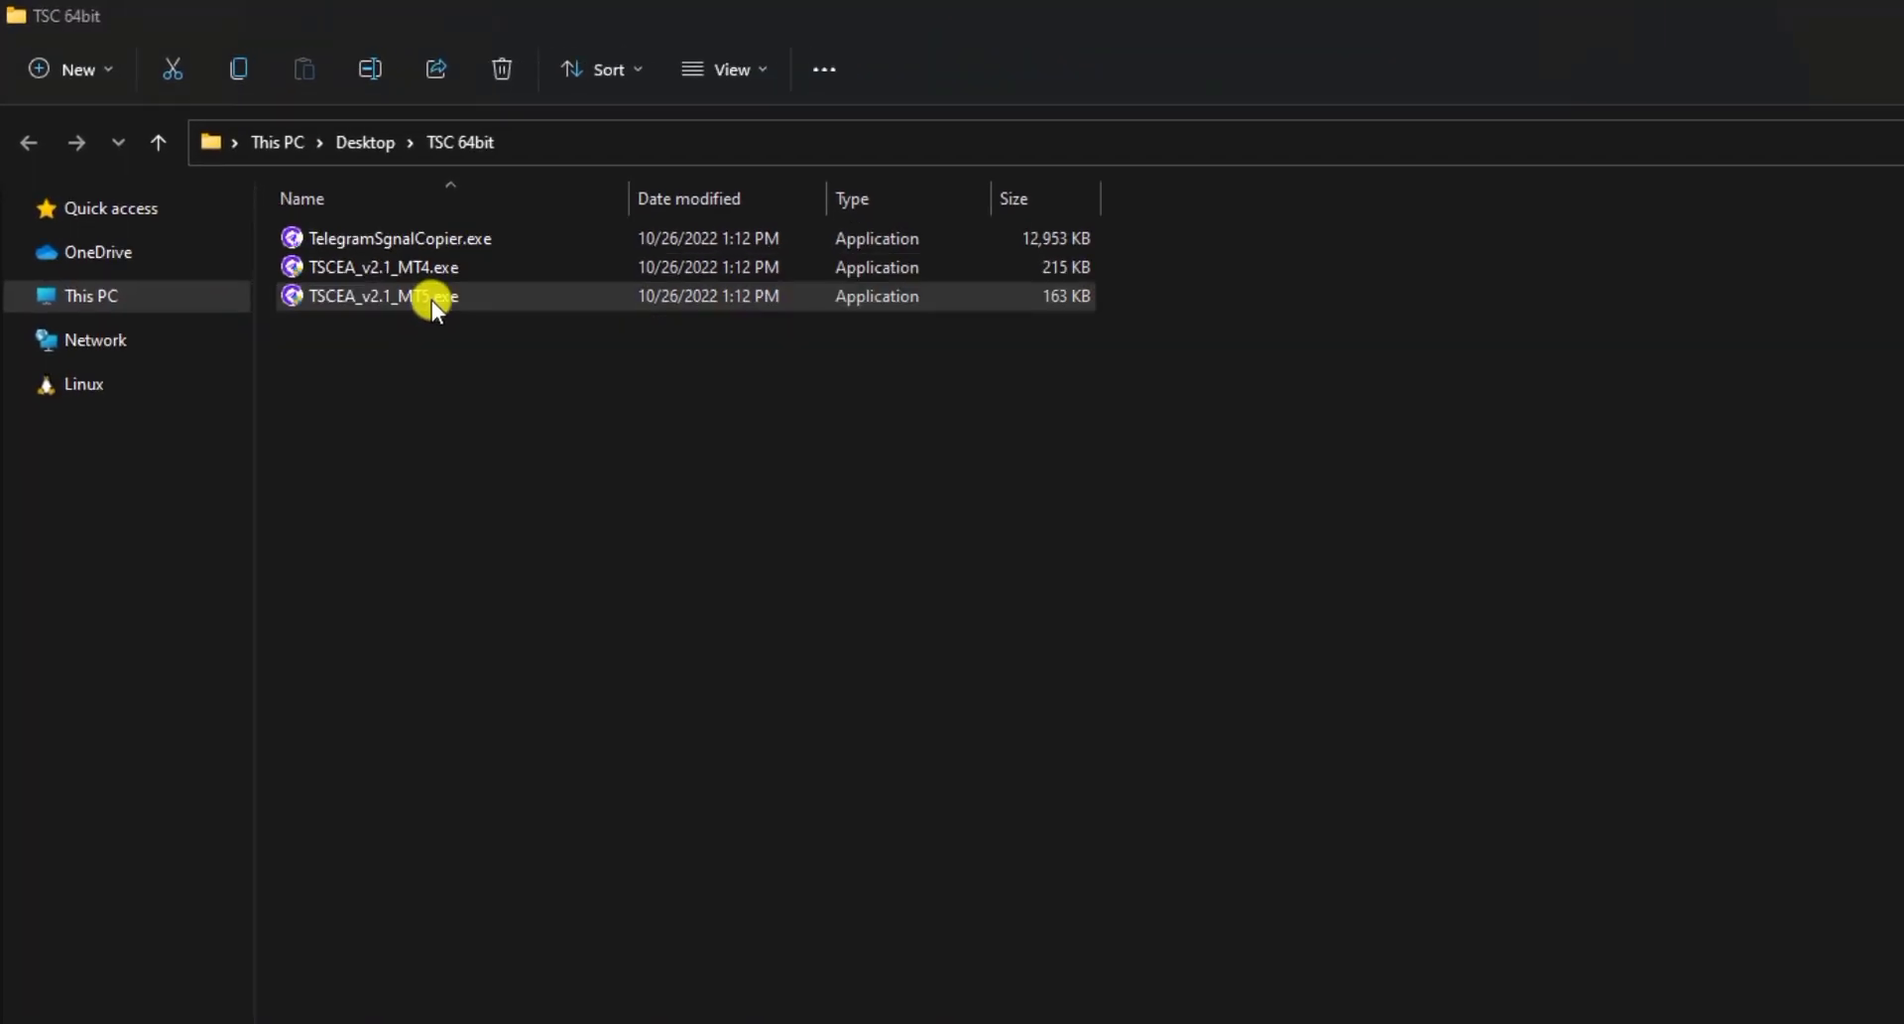
double_click(432, 298)
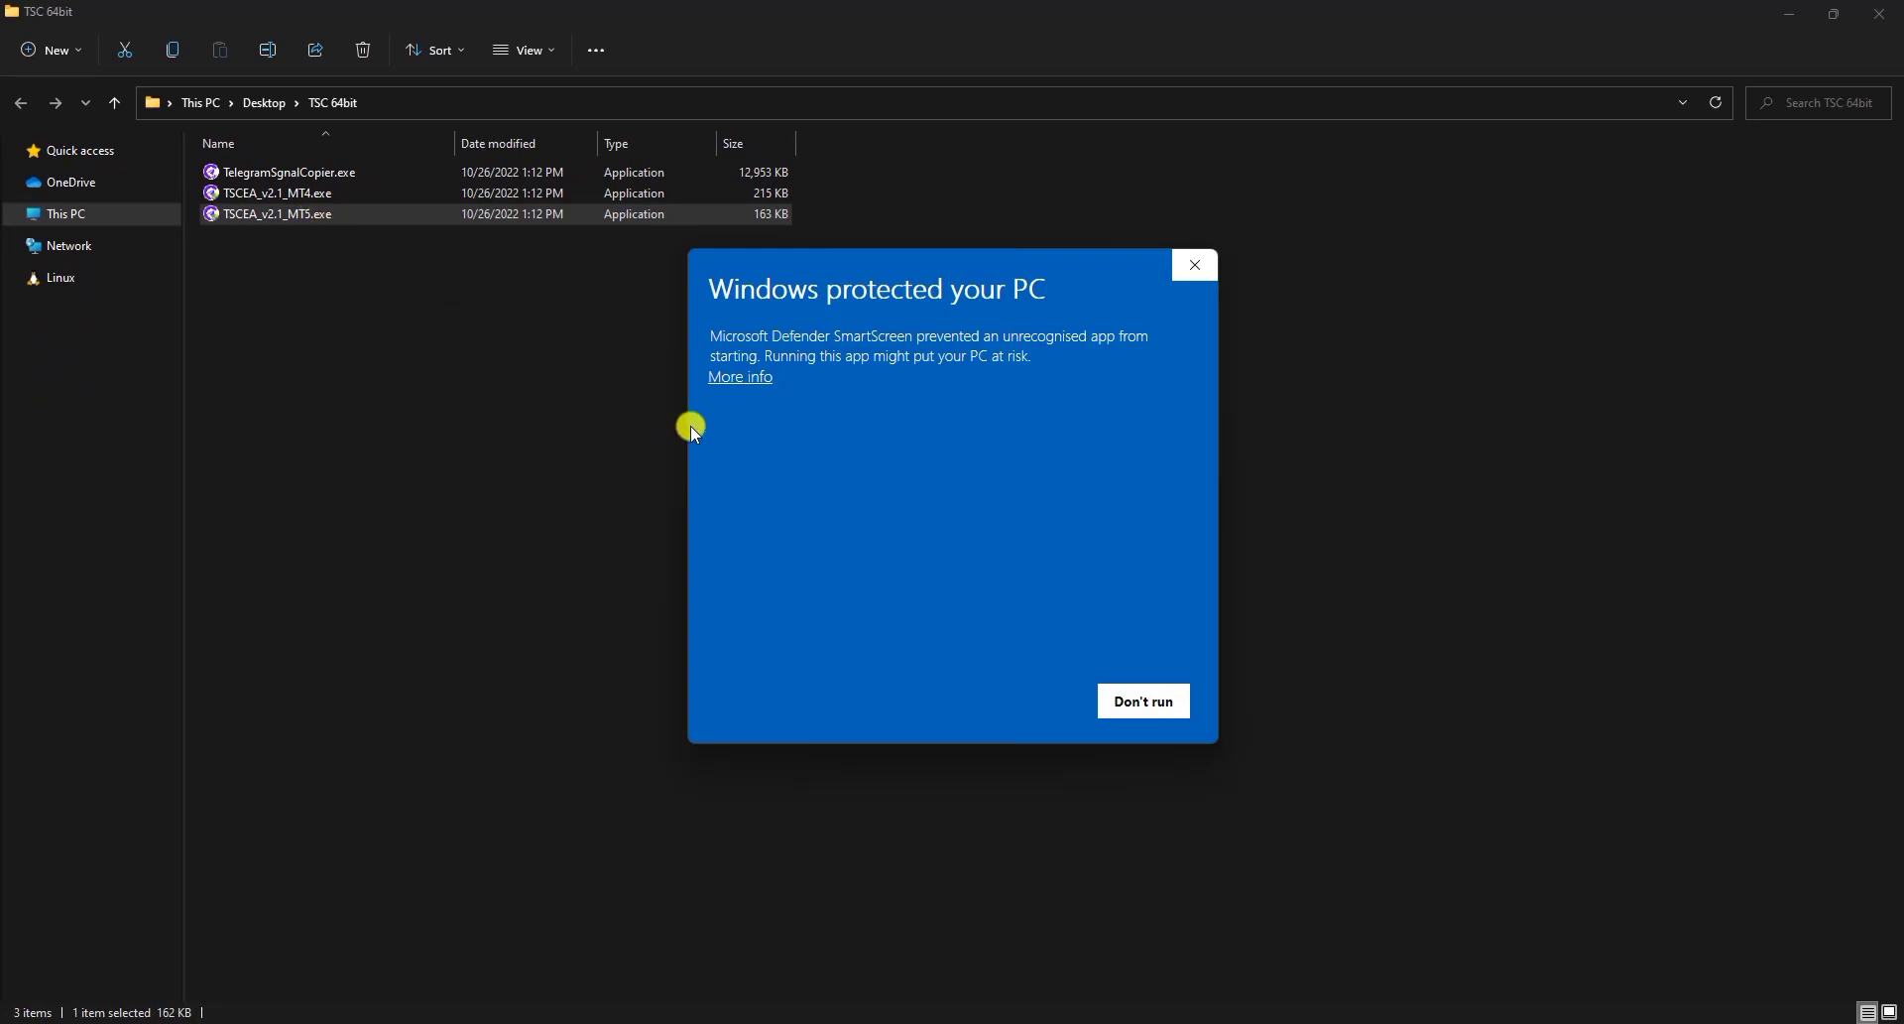
click(742, 385)
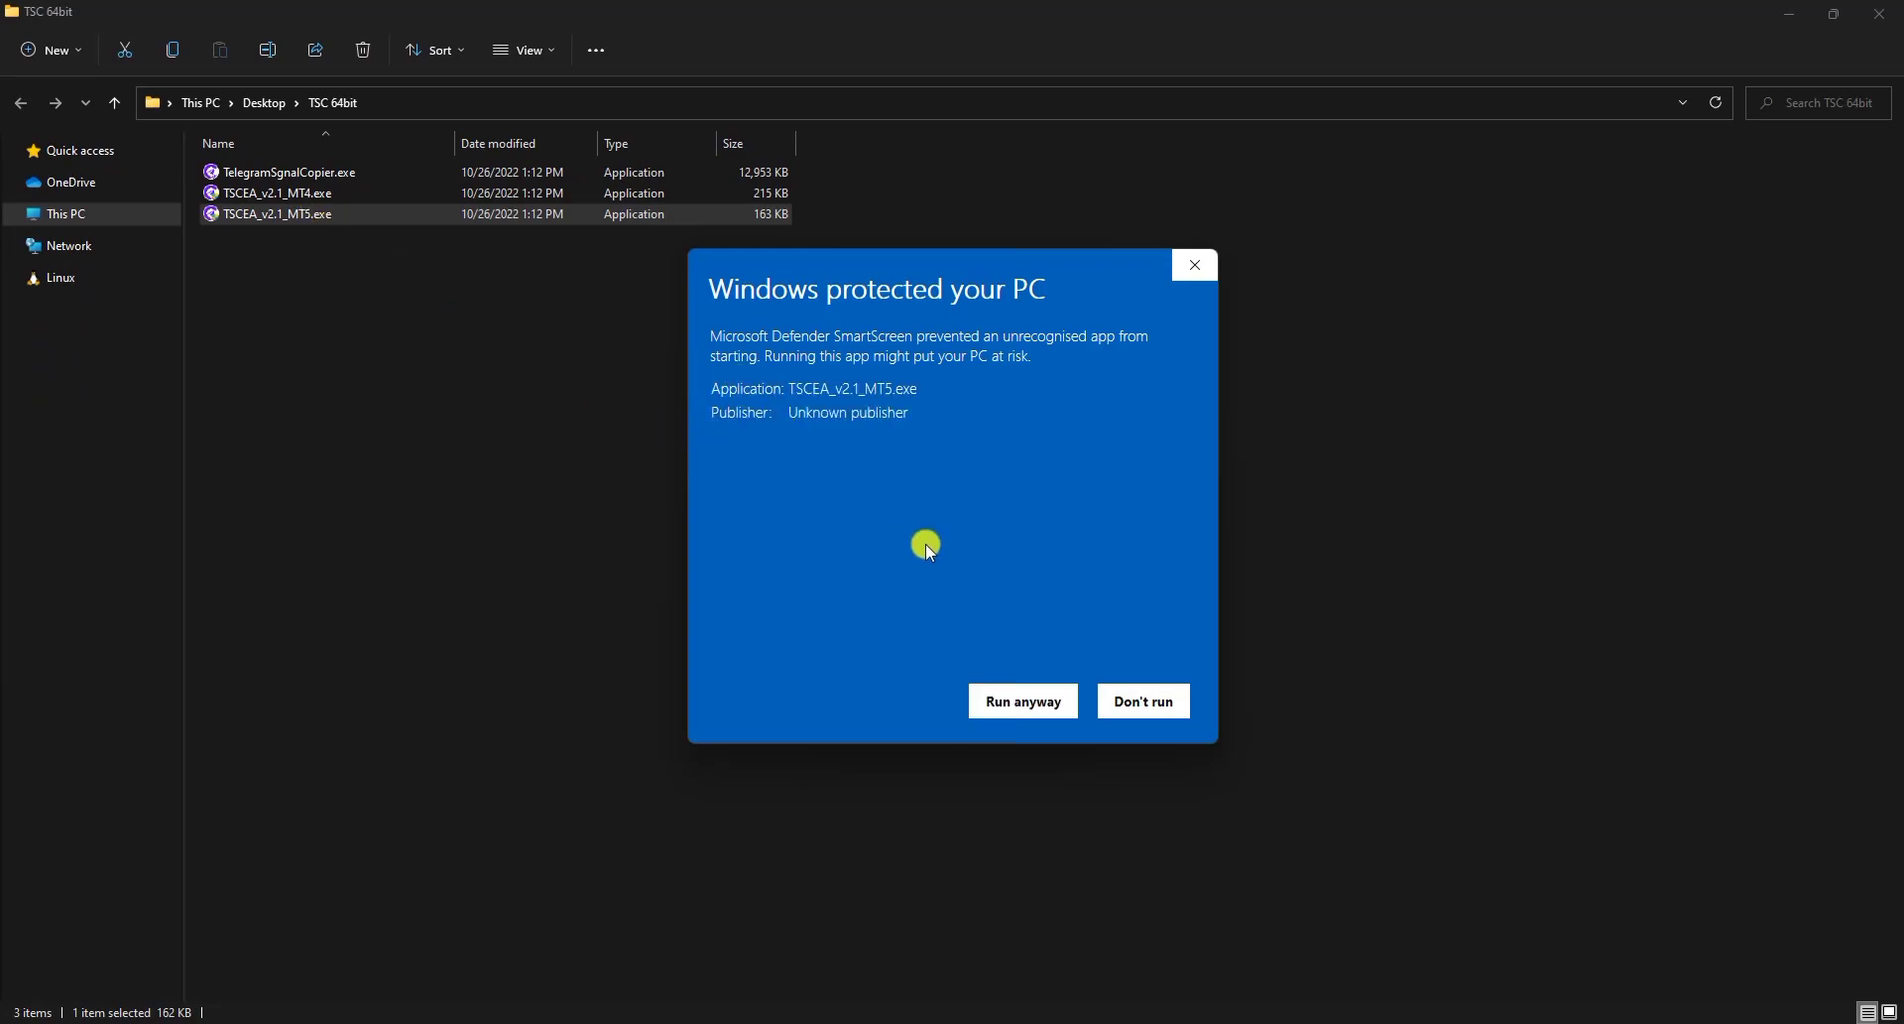
click(1004, 704)
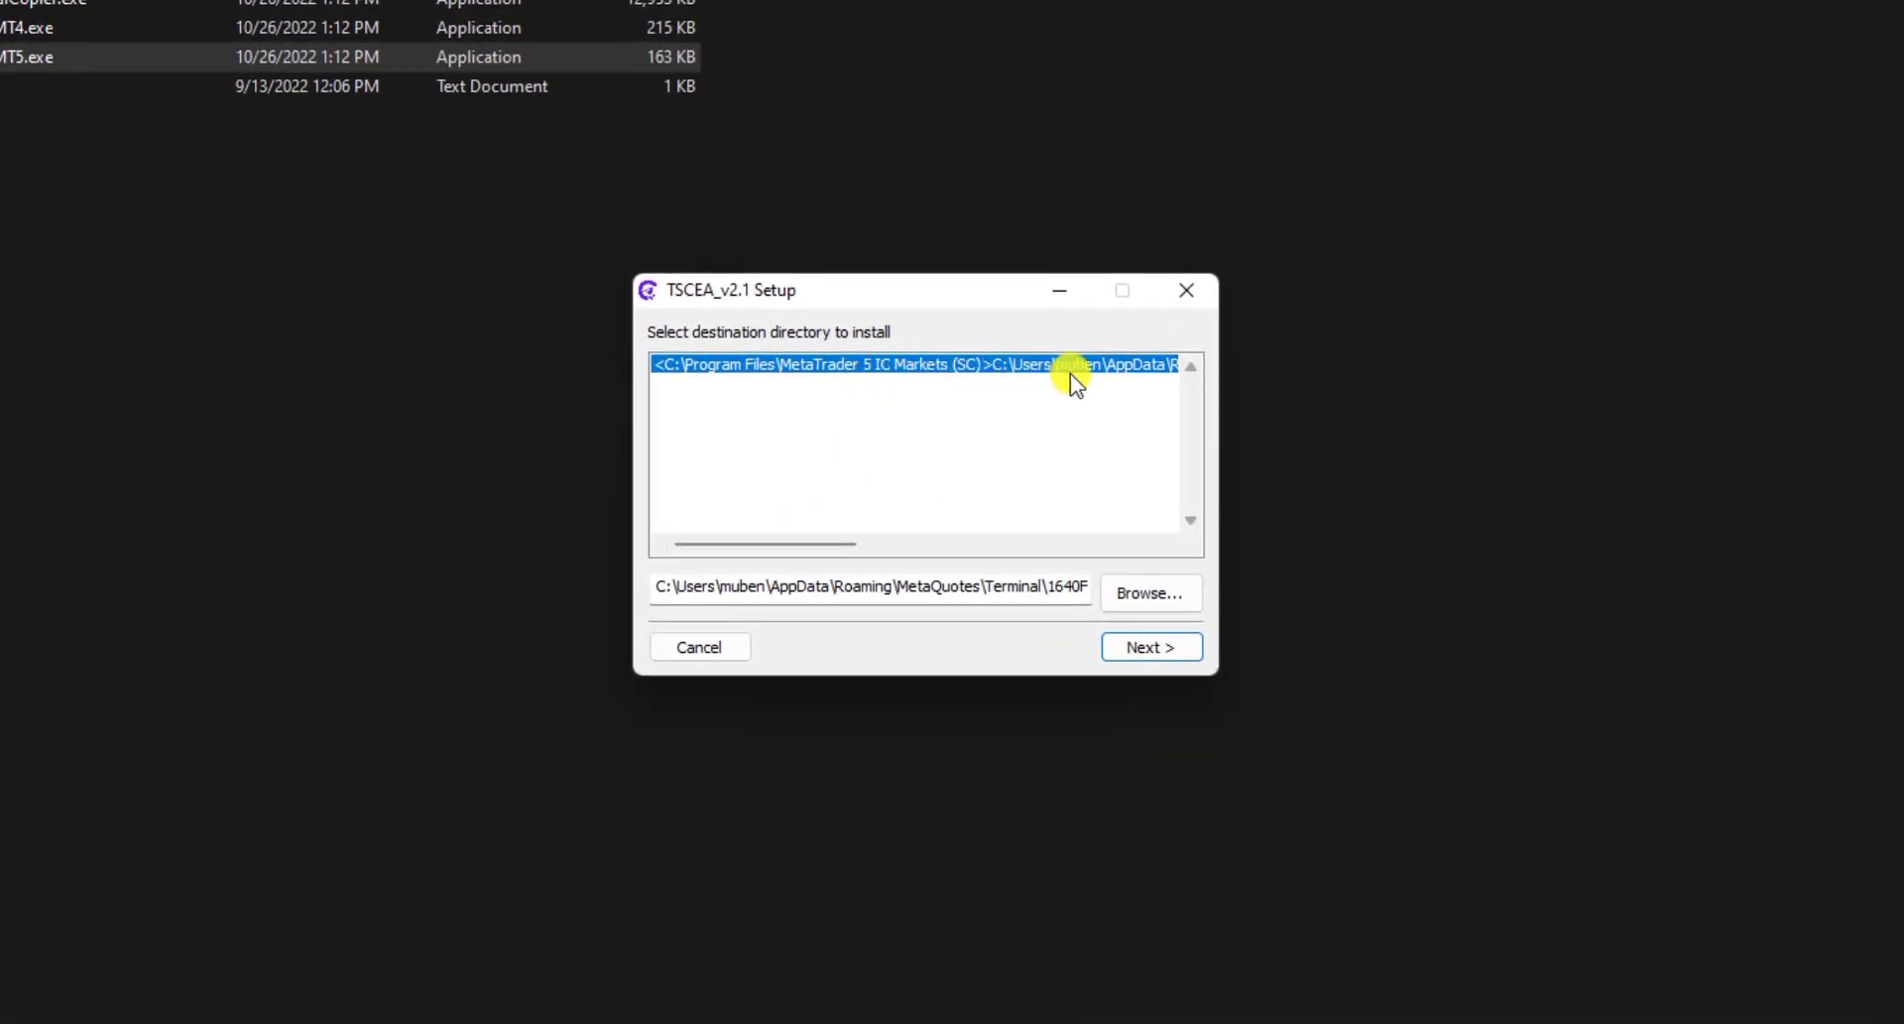
click(1134, 639)
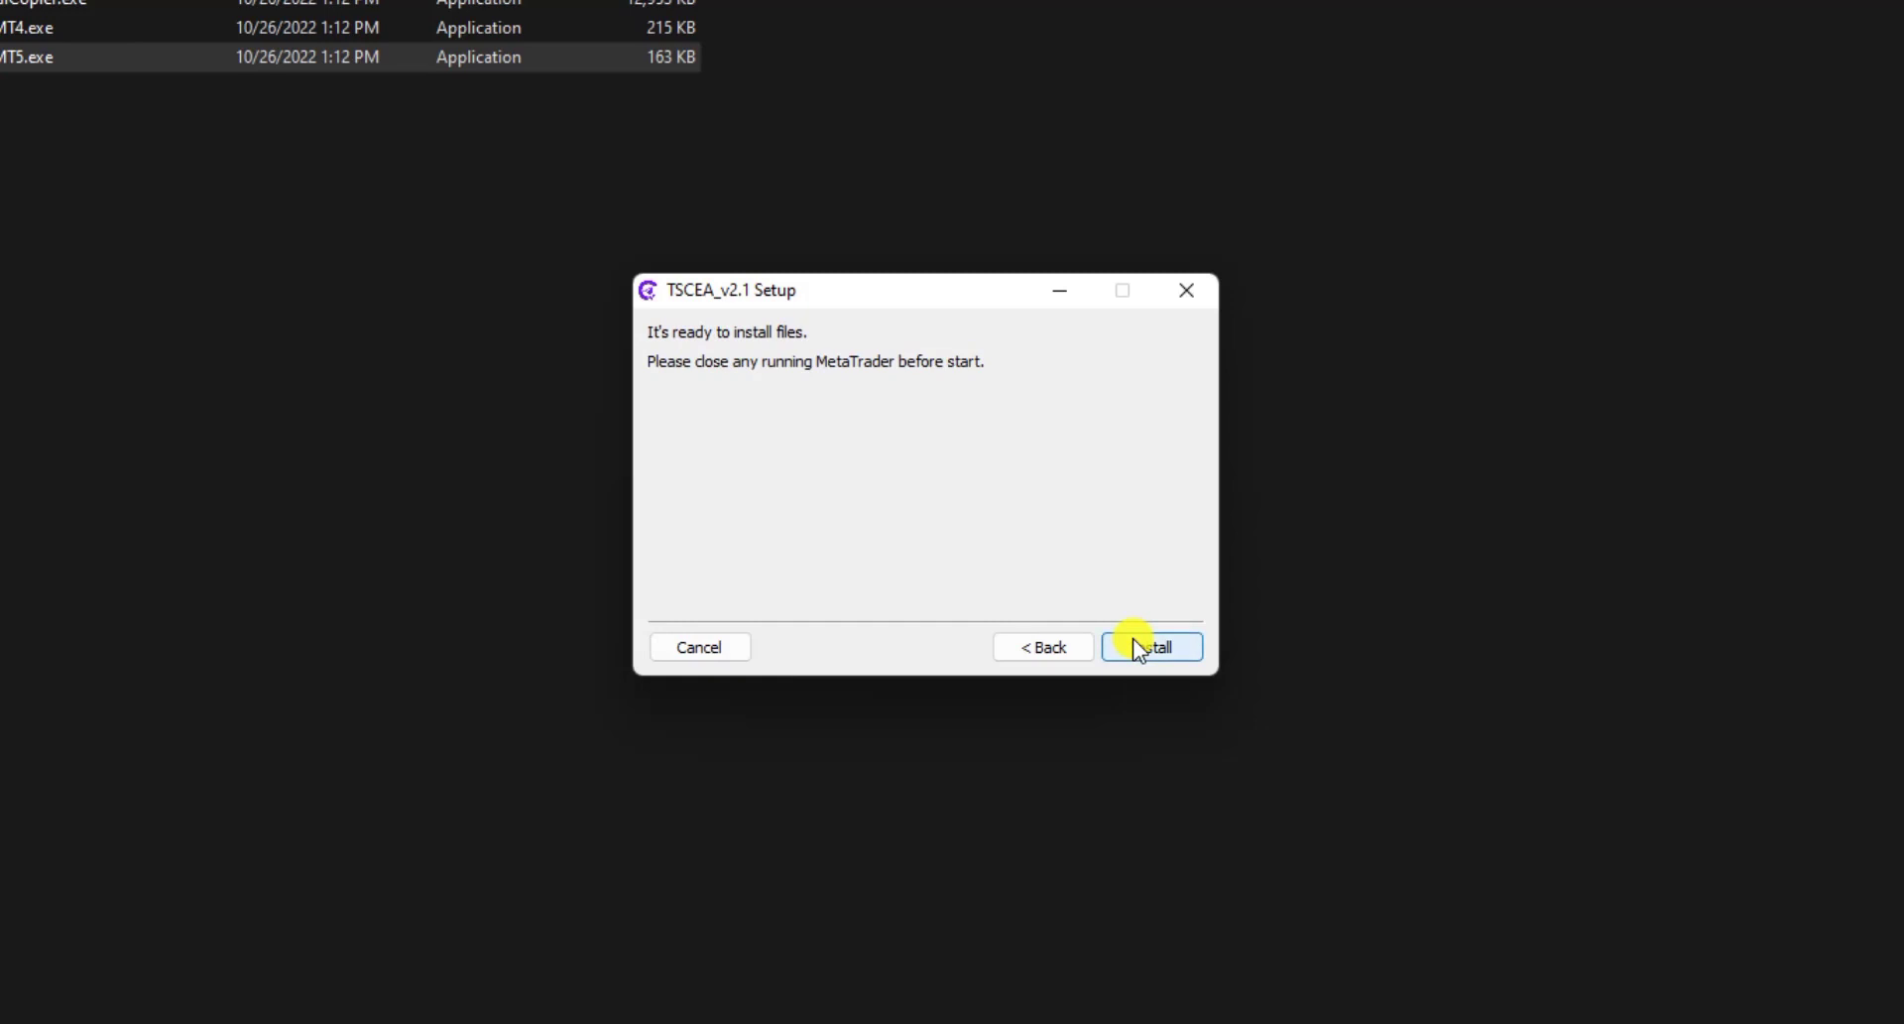
click(1134, 639)
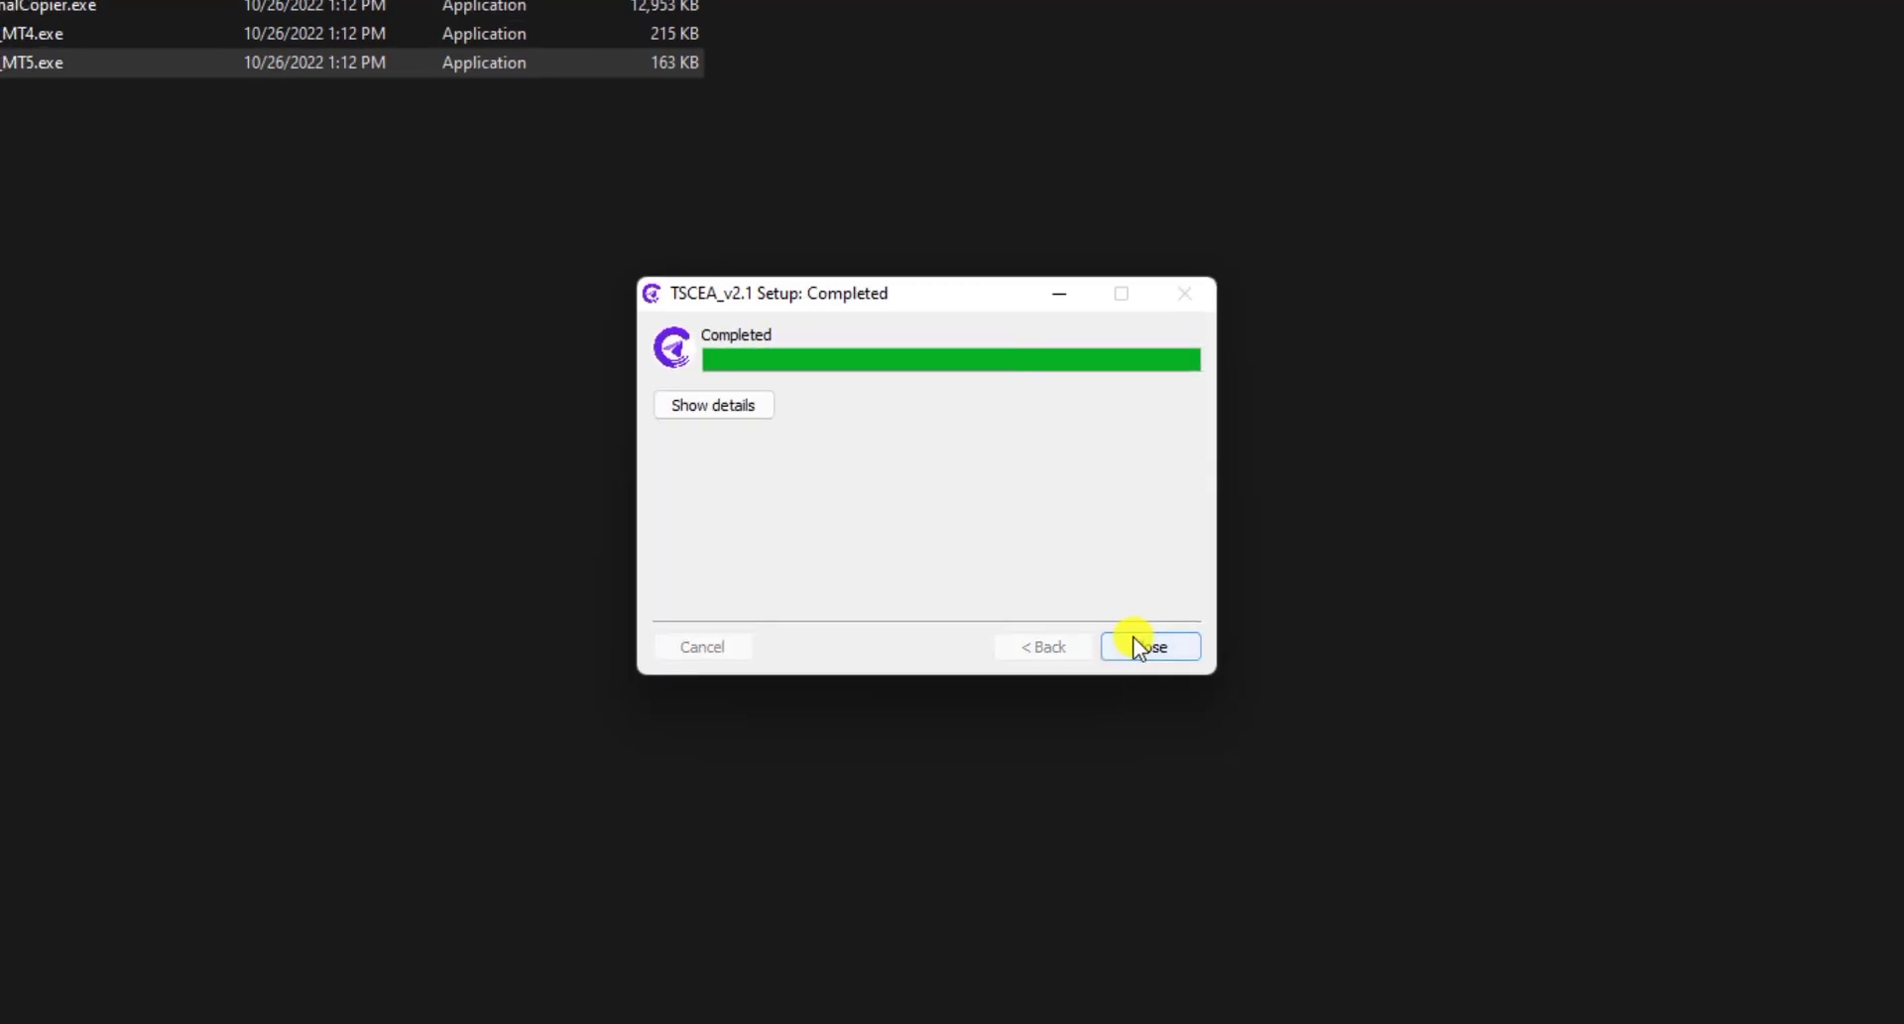
Close the installer and refresh MetaTrader 5's Expert Advisors list so TSCEA_v2_01 appears
click(1138, 647)
click(1235, 942)
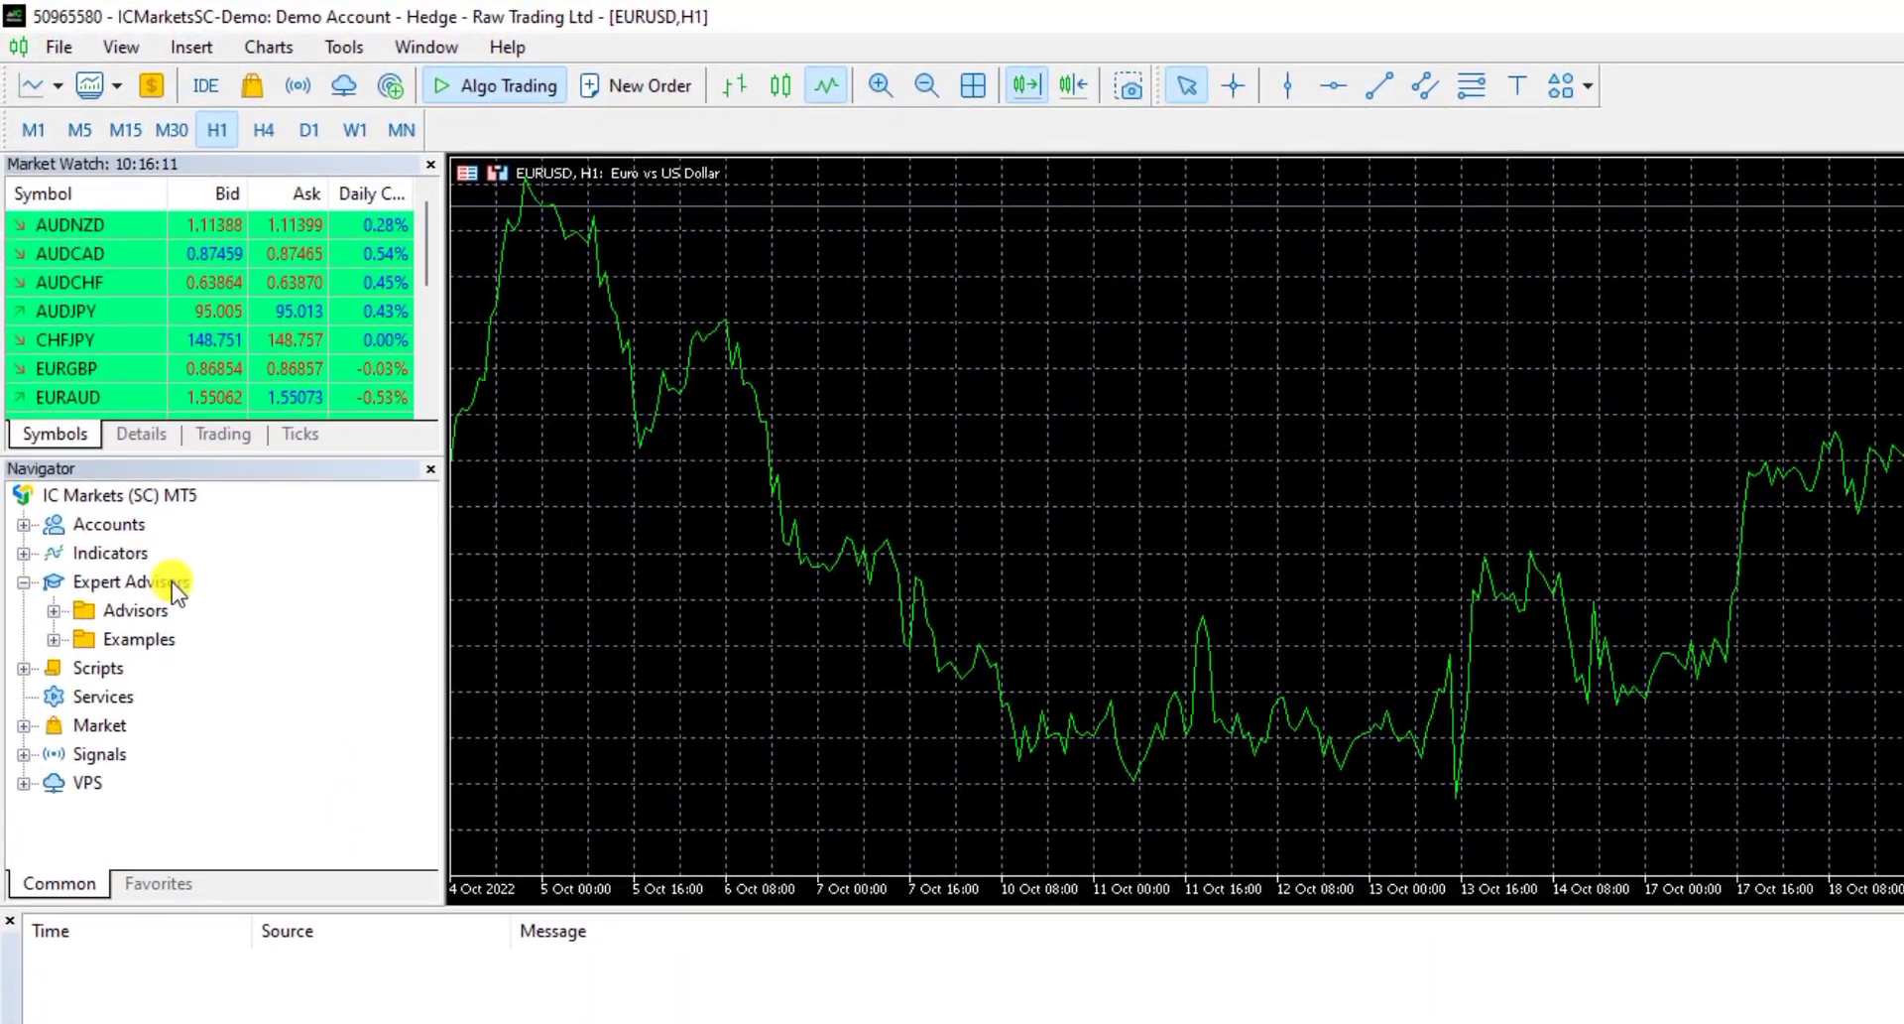
right_click(171, 581)
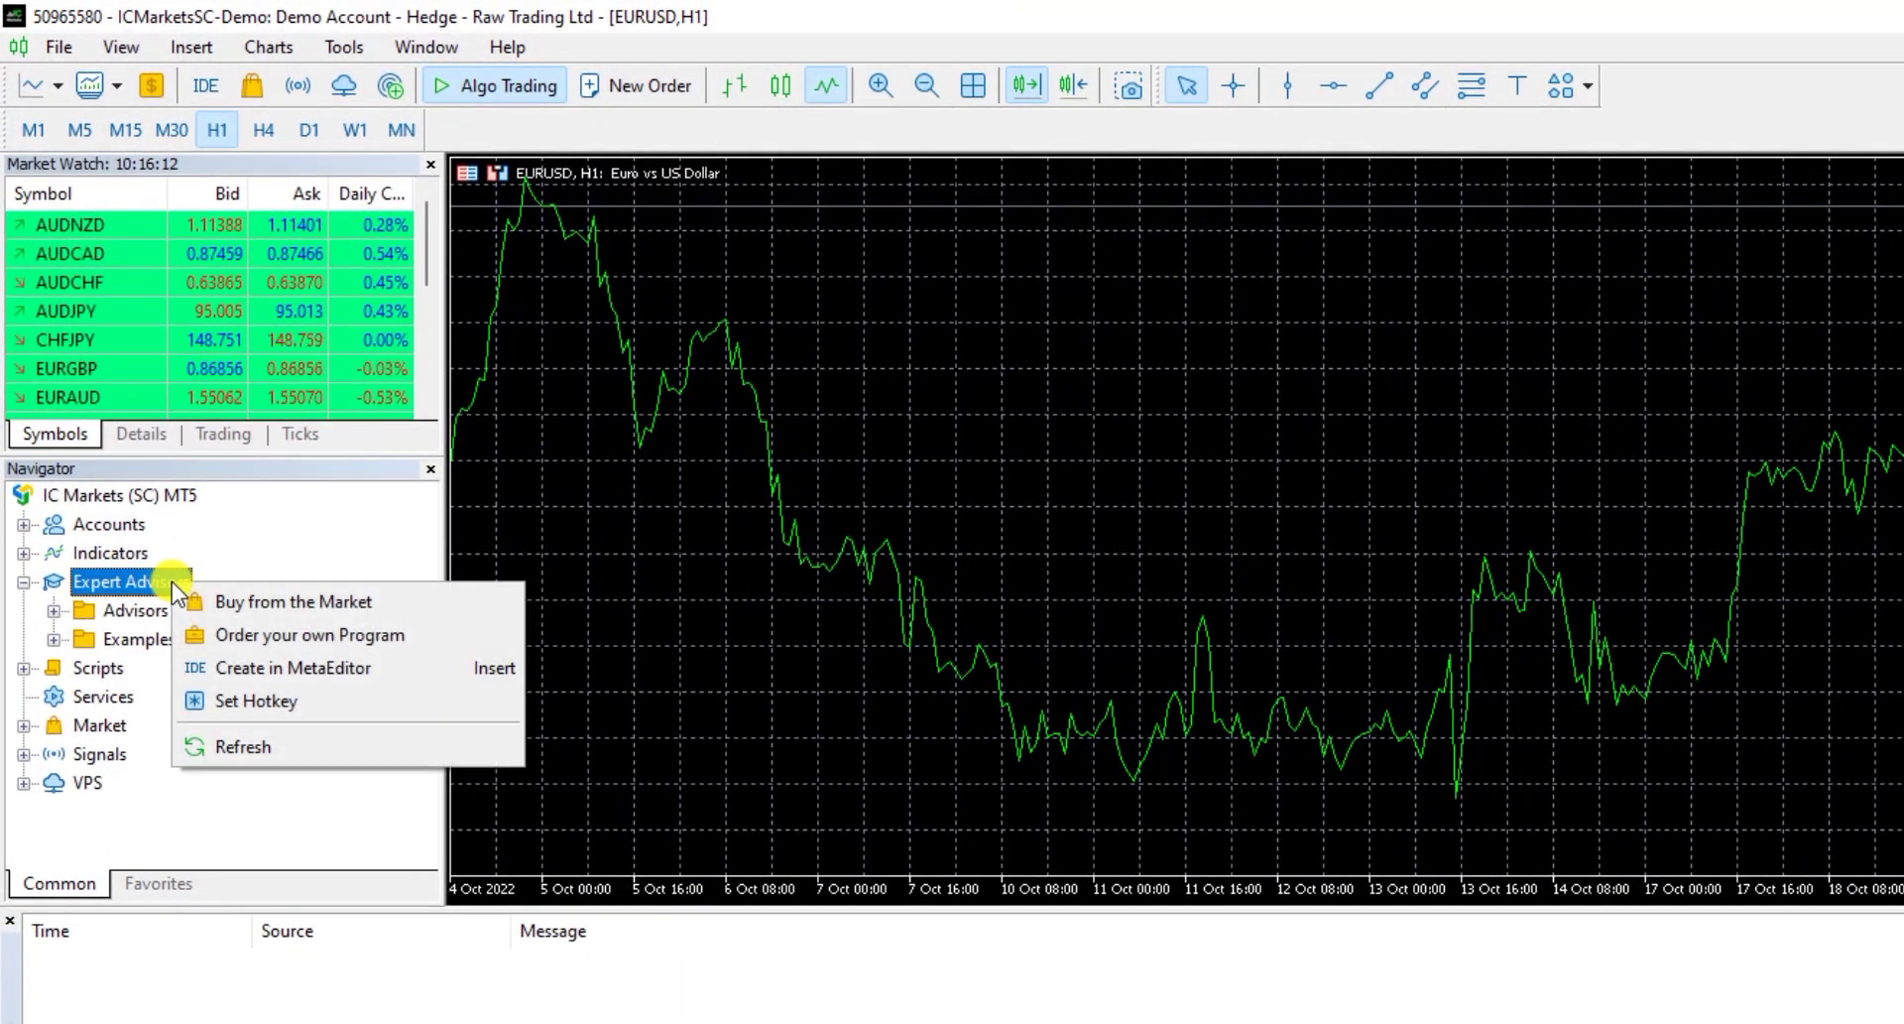
click(304, 742)
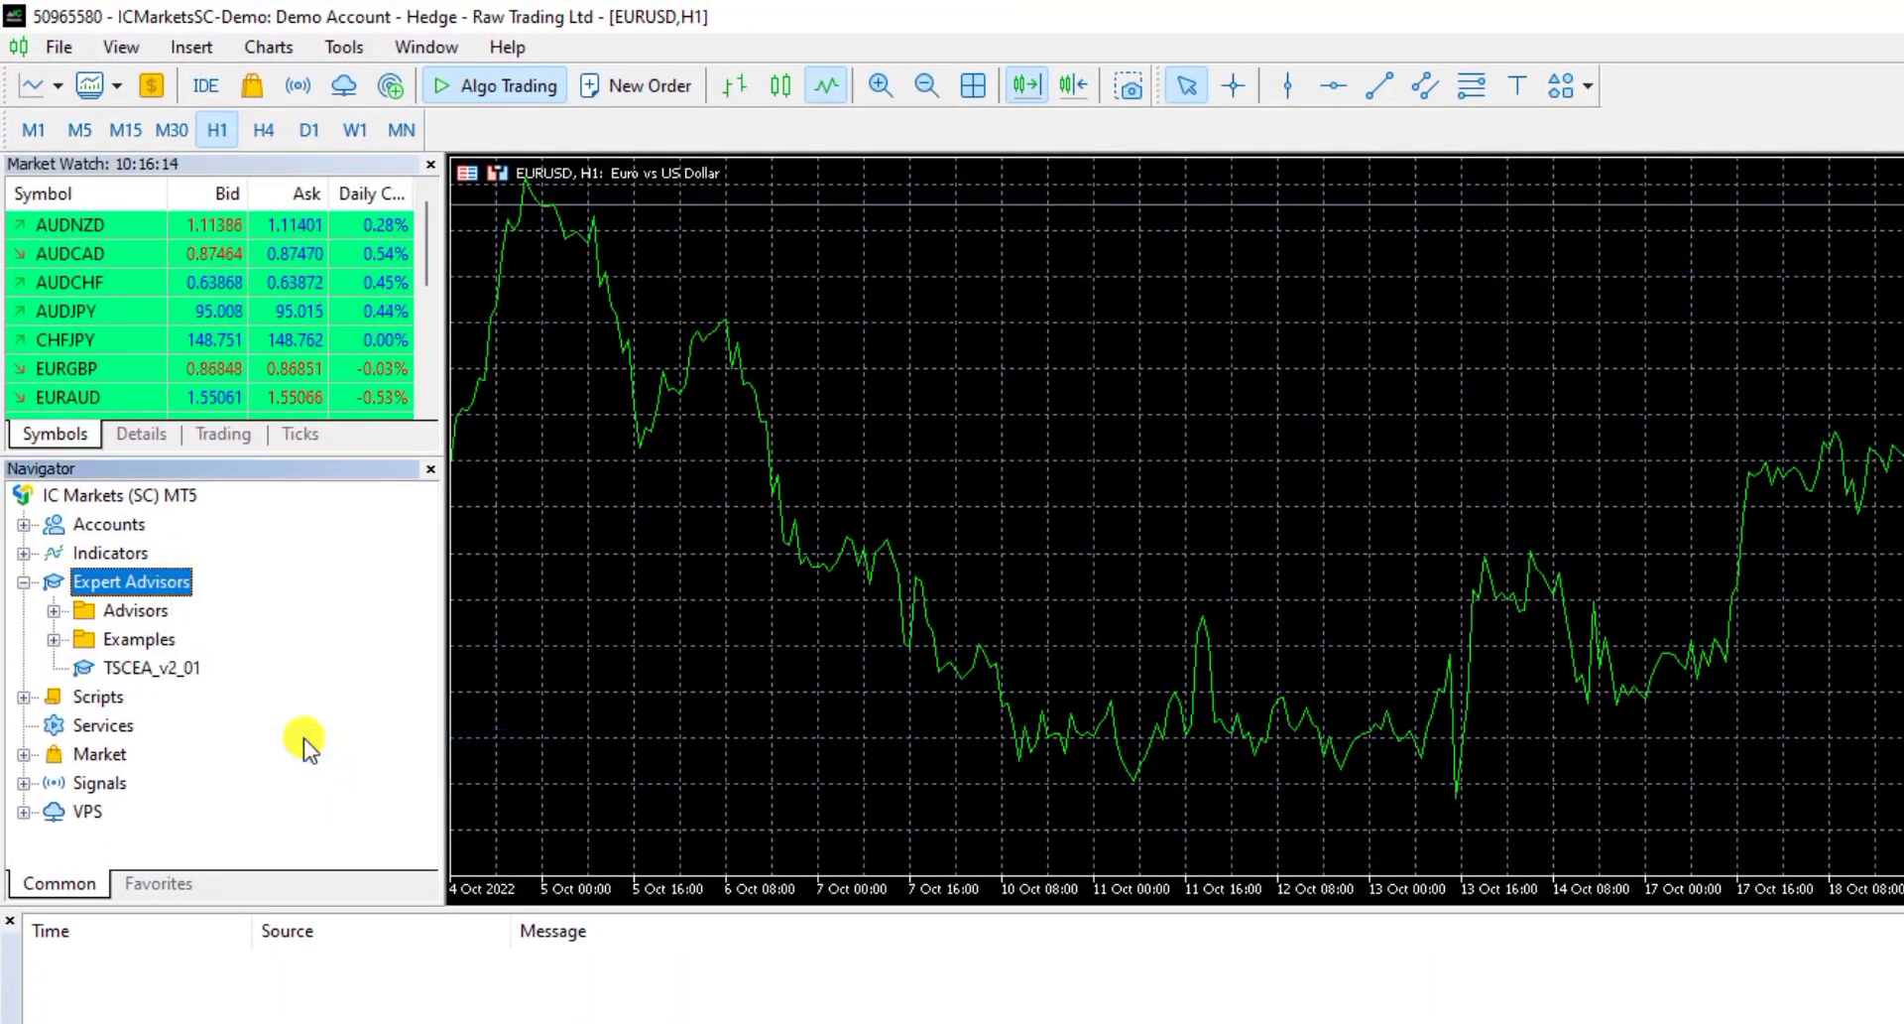
click(178, 669)
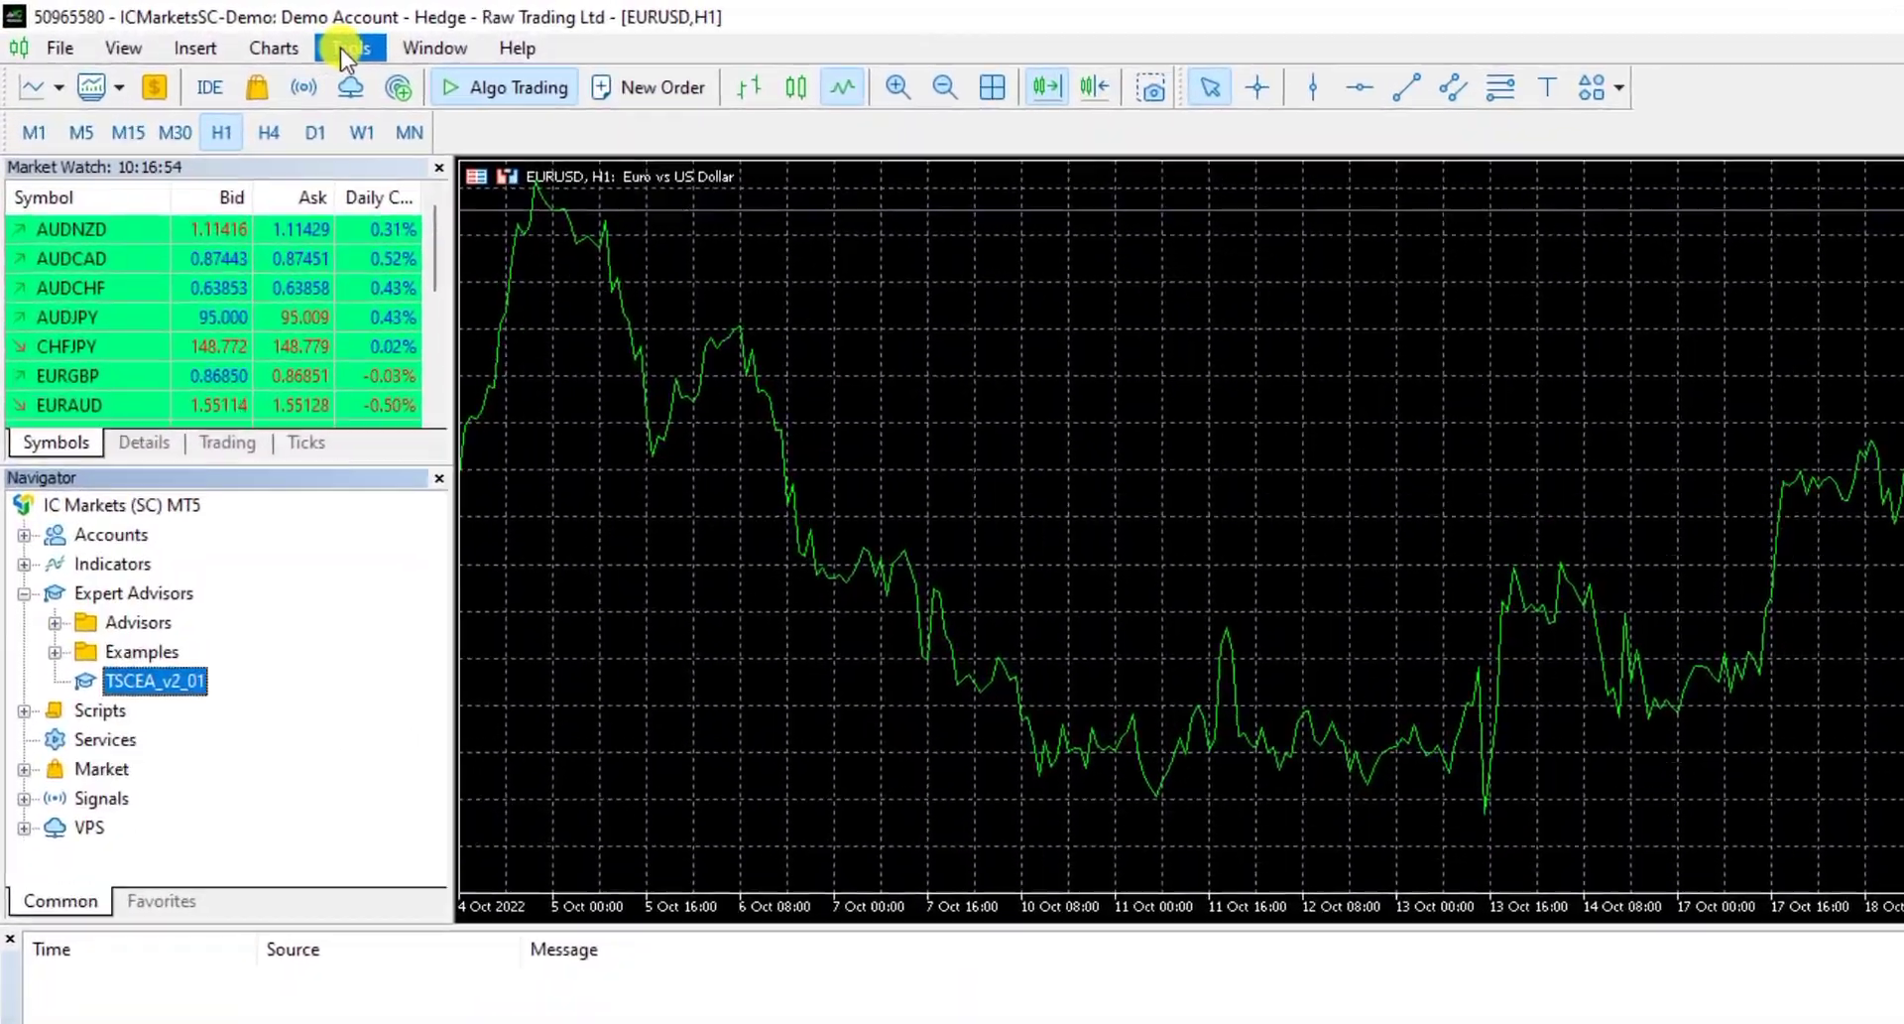
Allow WebRequest for app.telegramsignalcopier.com and api.telegram.org in the Expert Advisors options
click(233, 33)
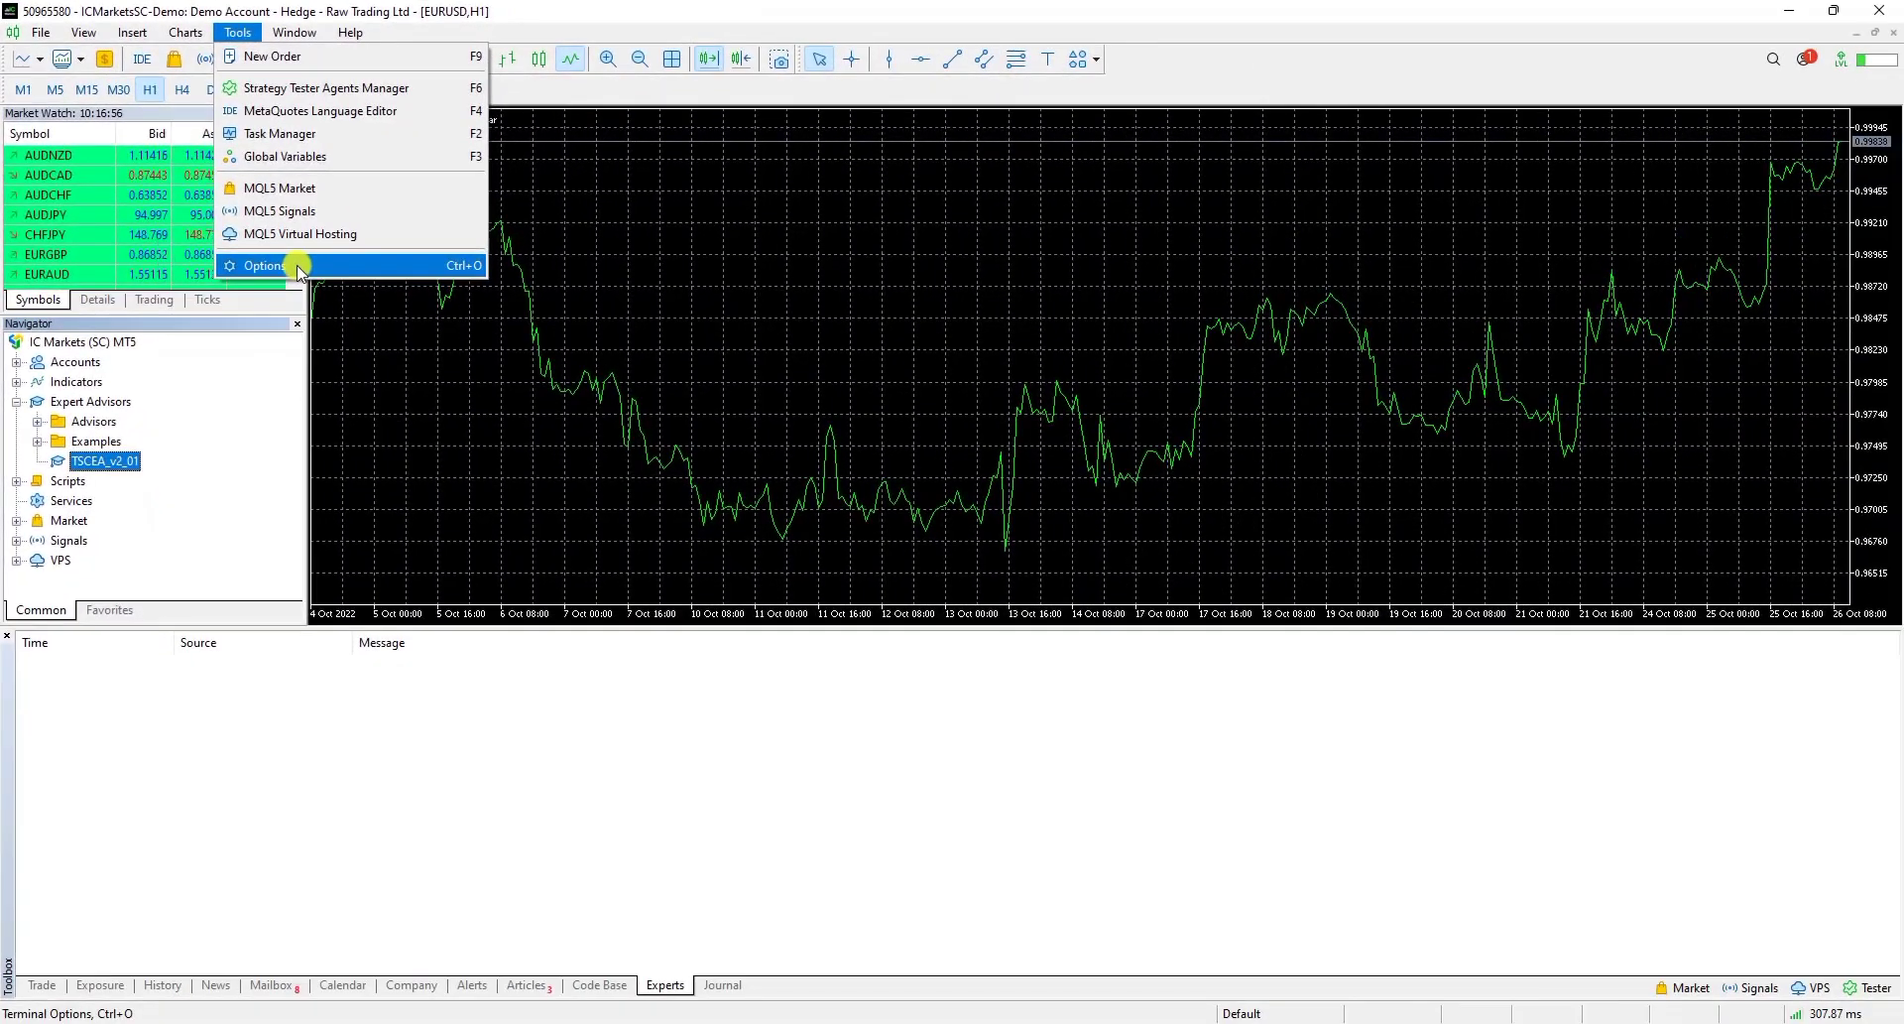
click(296, 265)
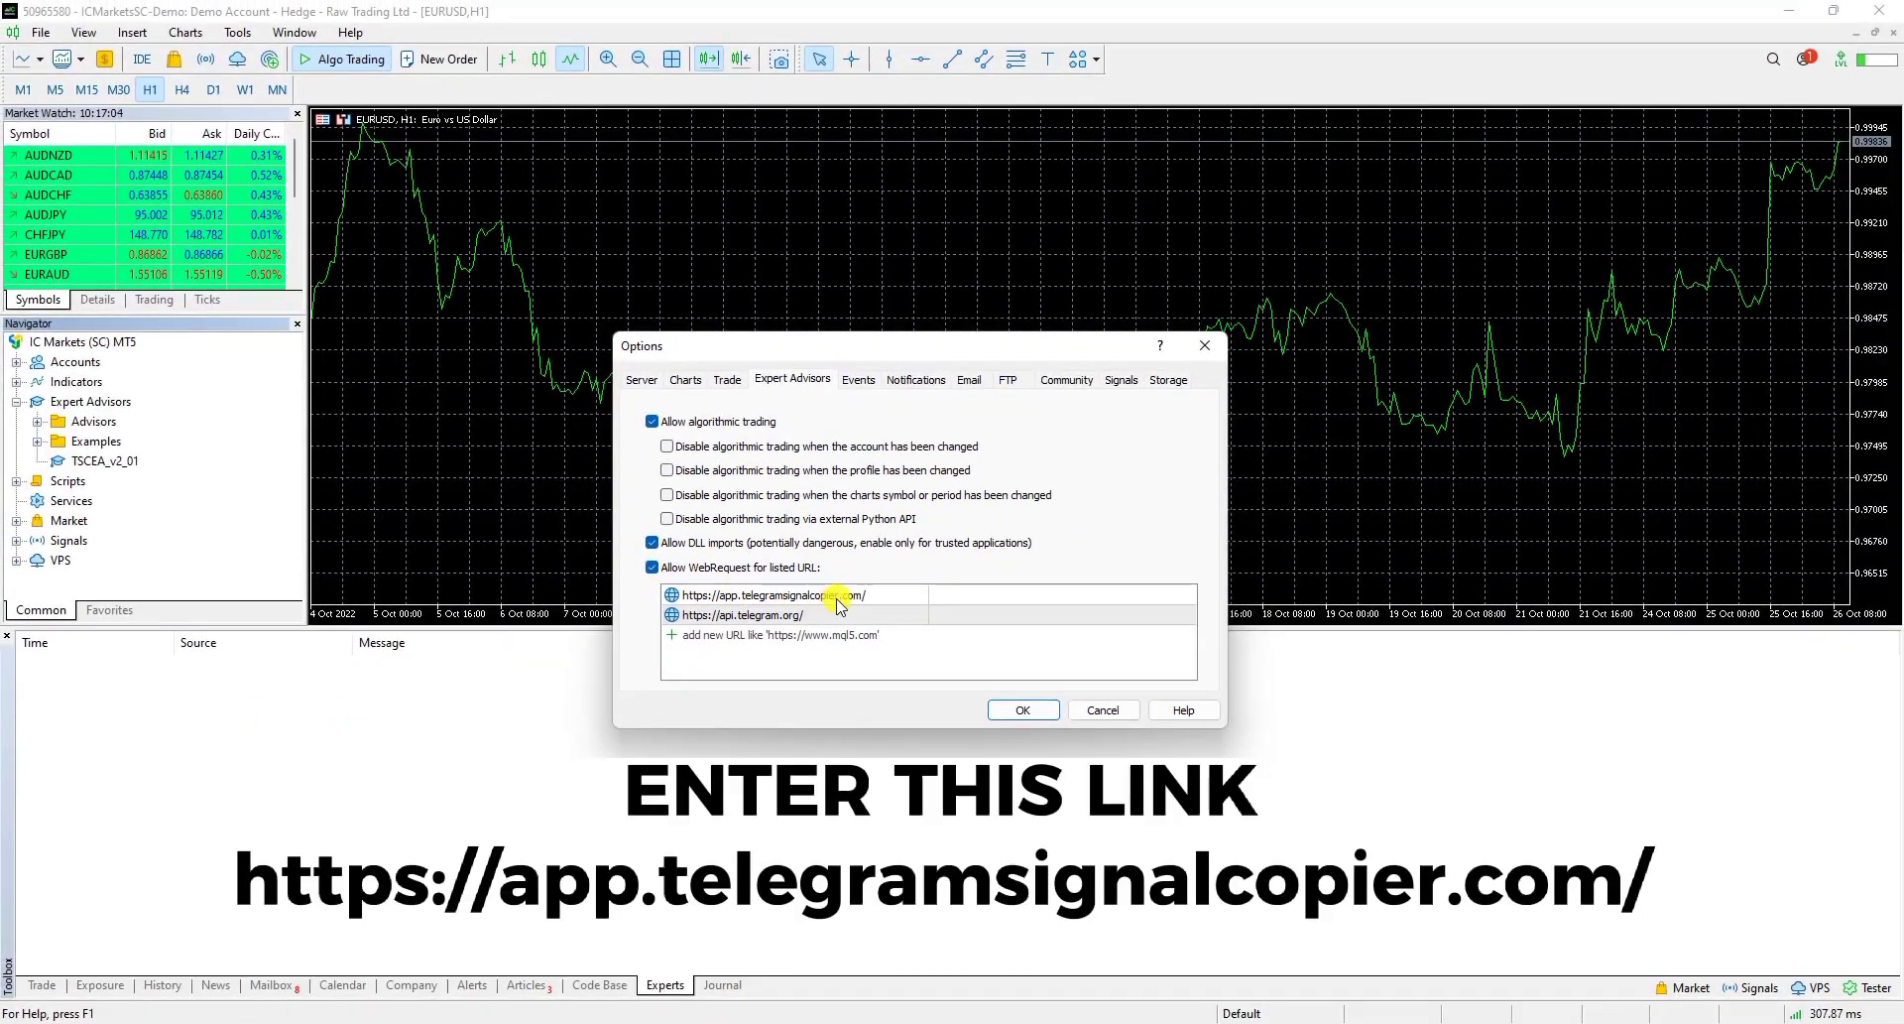
click(836, 597)
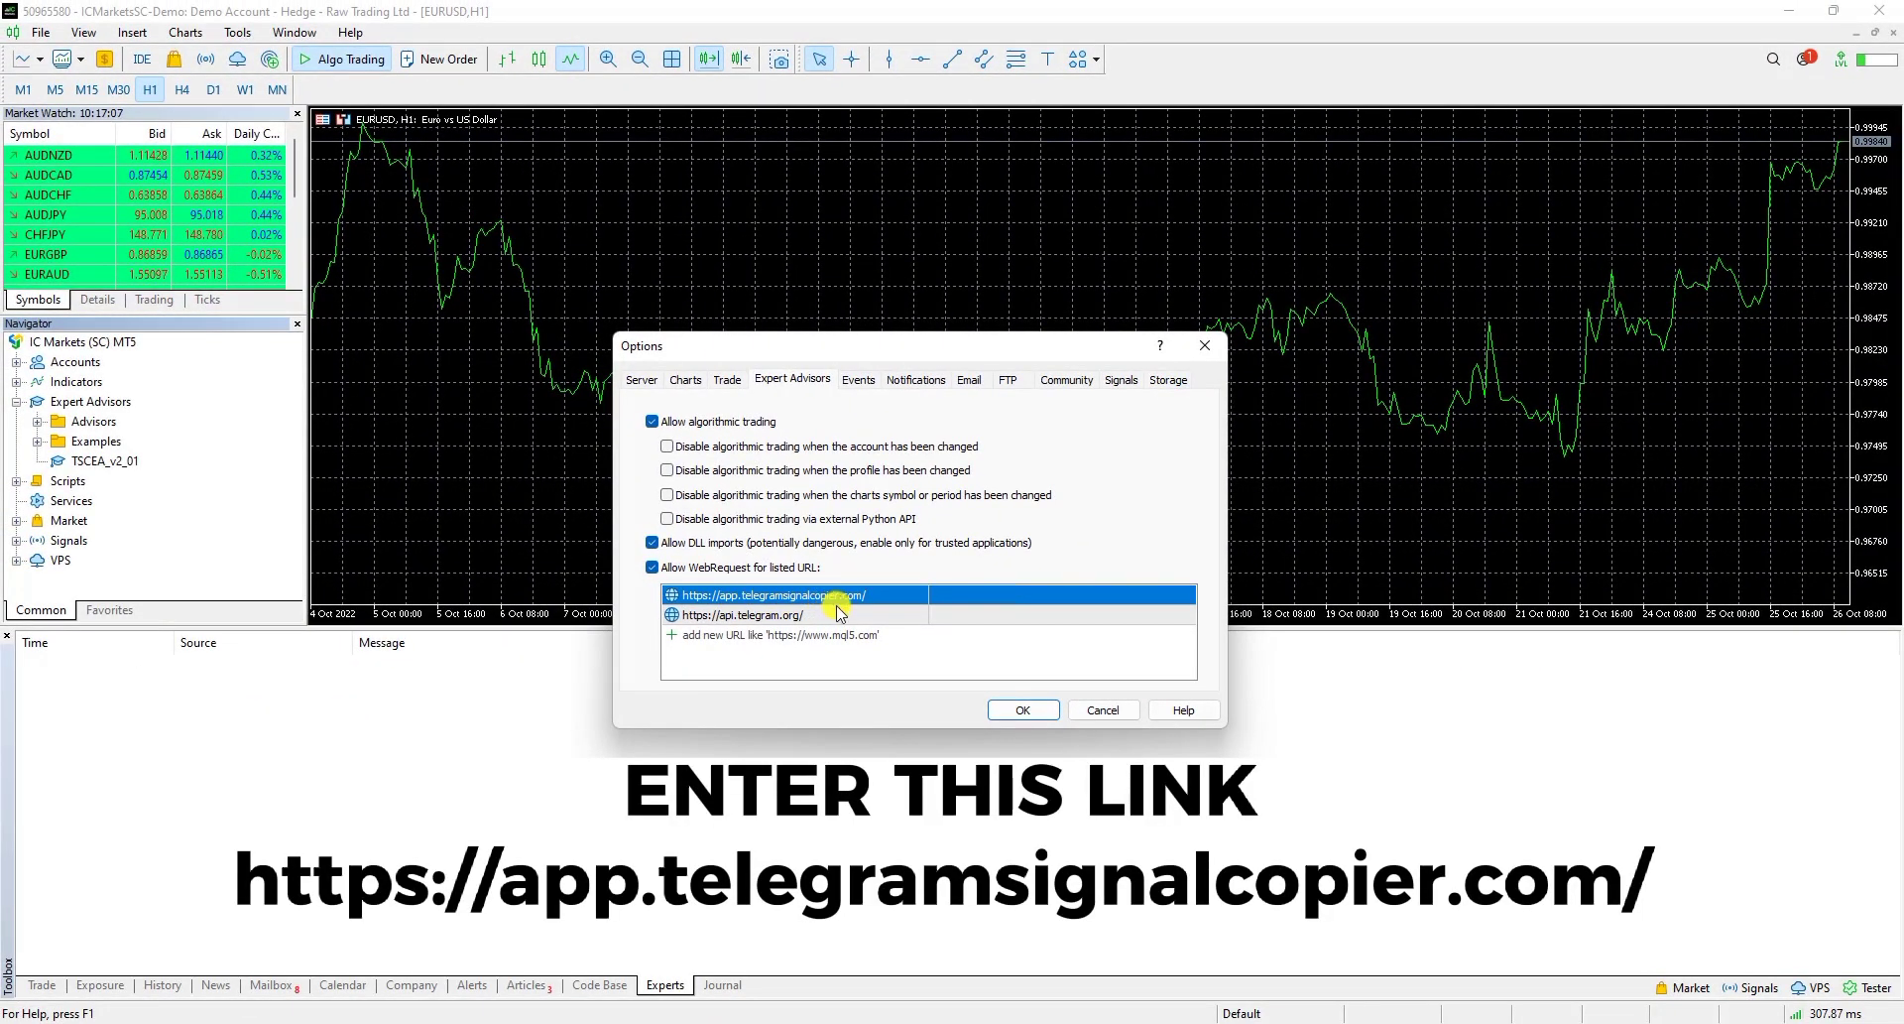
click(1024, 710)
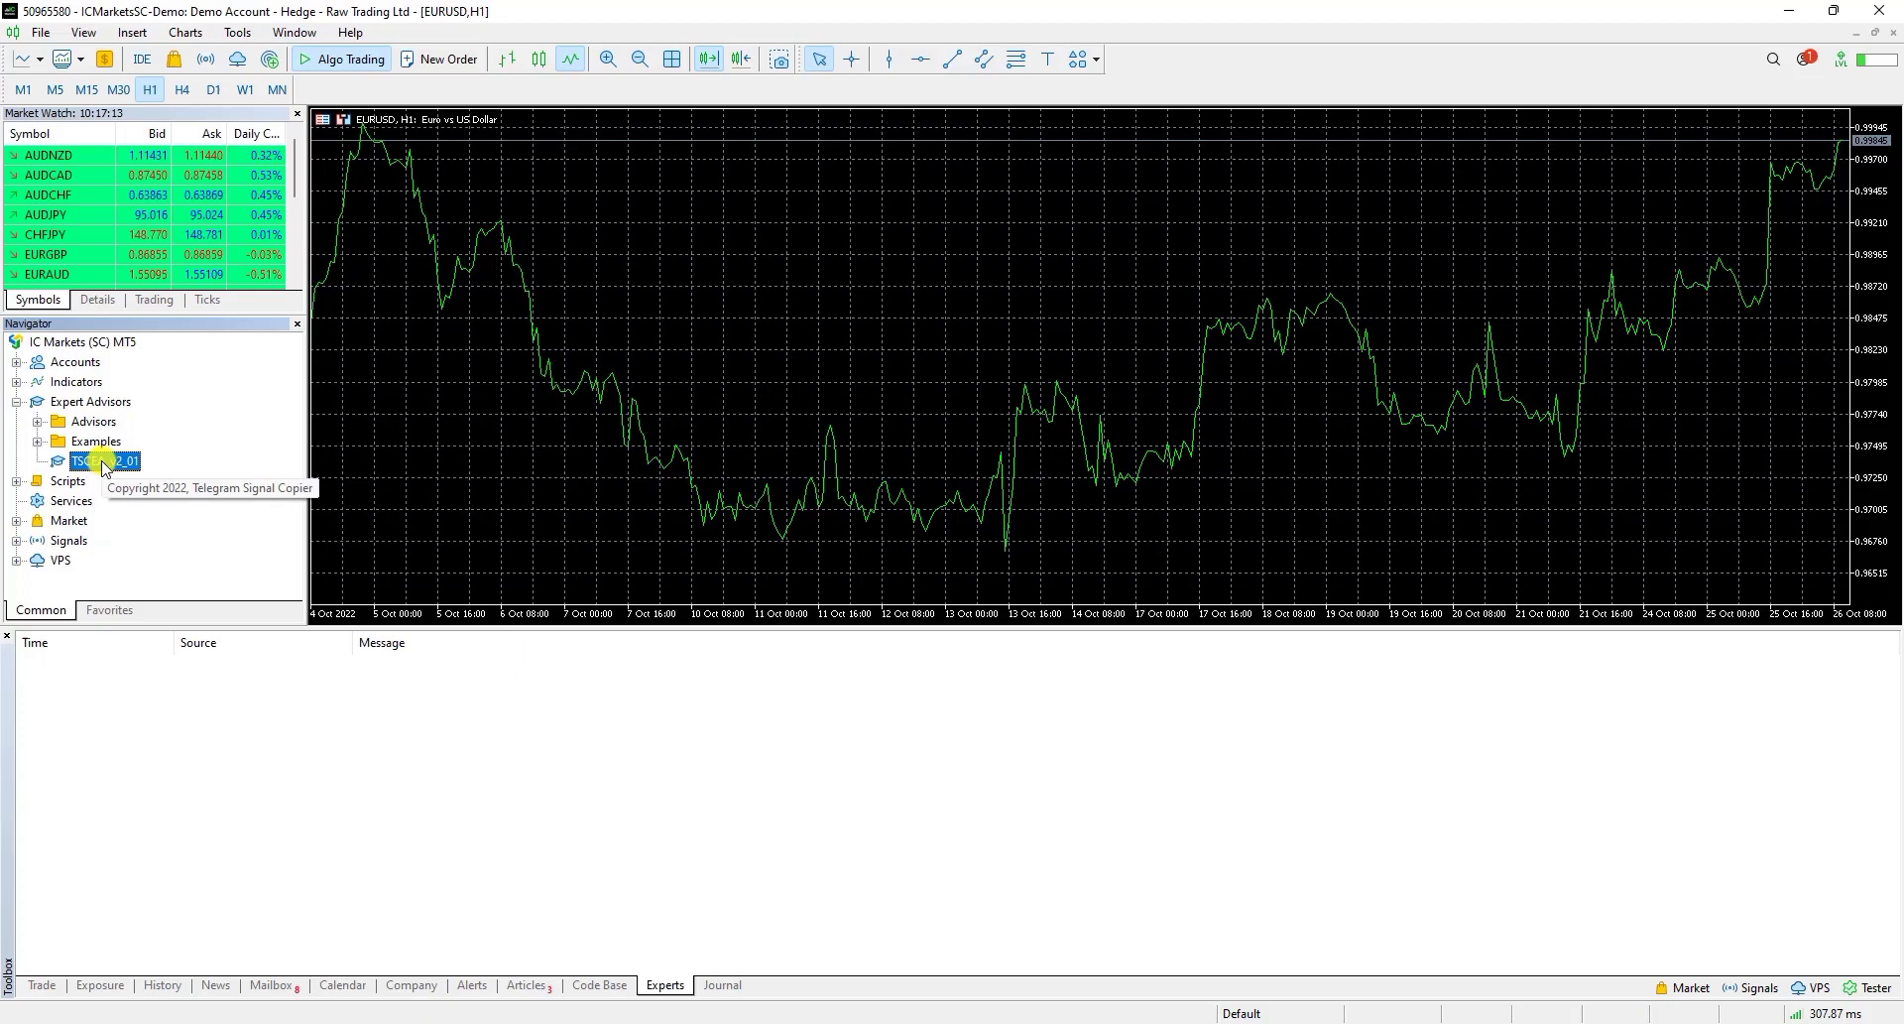
Attach TSCEA_v2_01 to the EURUSD H1 chart, then sync channels in the copier and tick Your Signal Provider
drag(105, 462, 1271, 298)
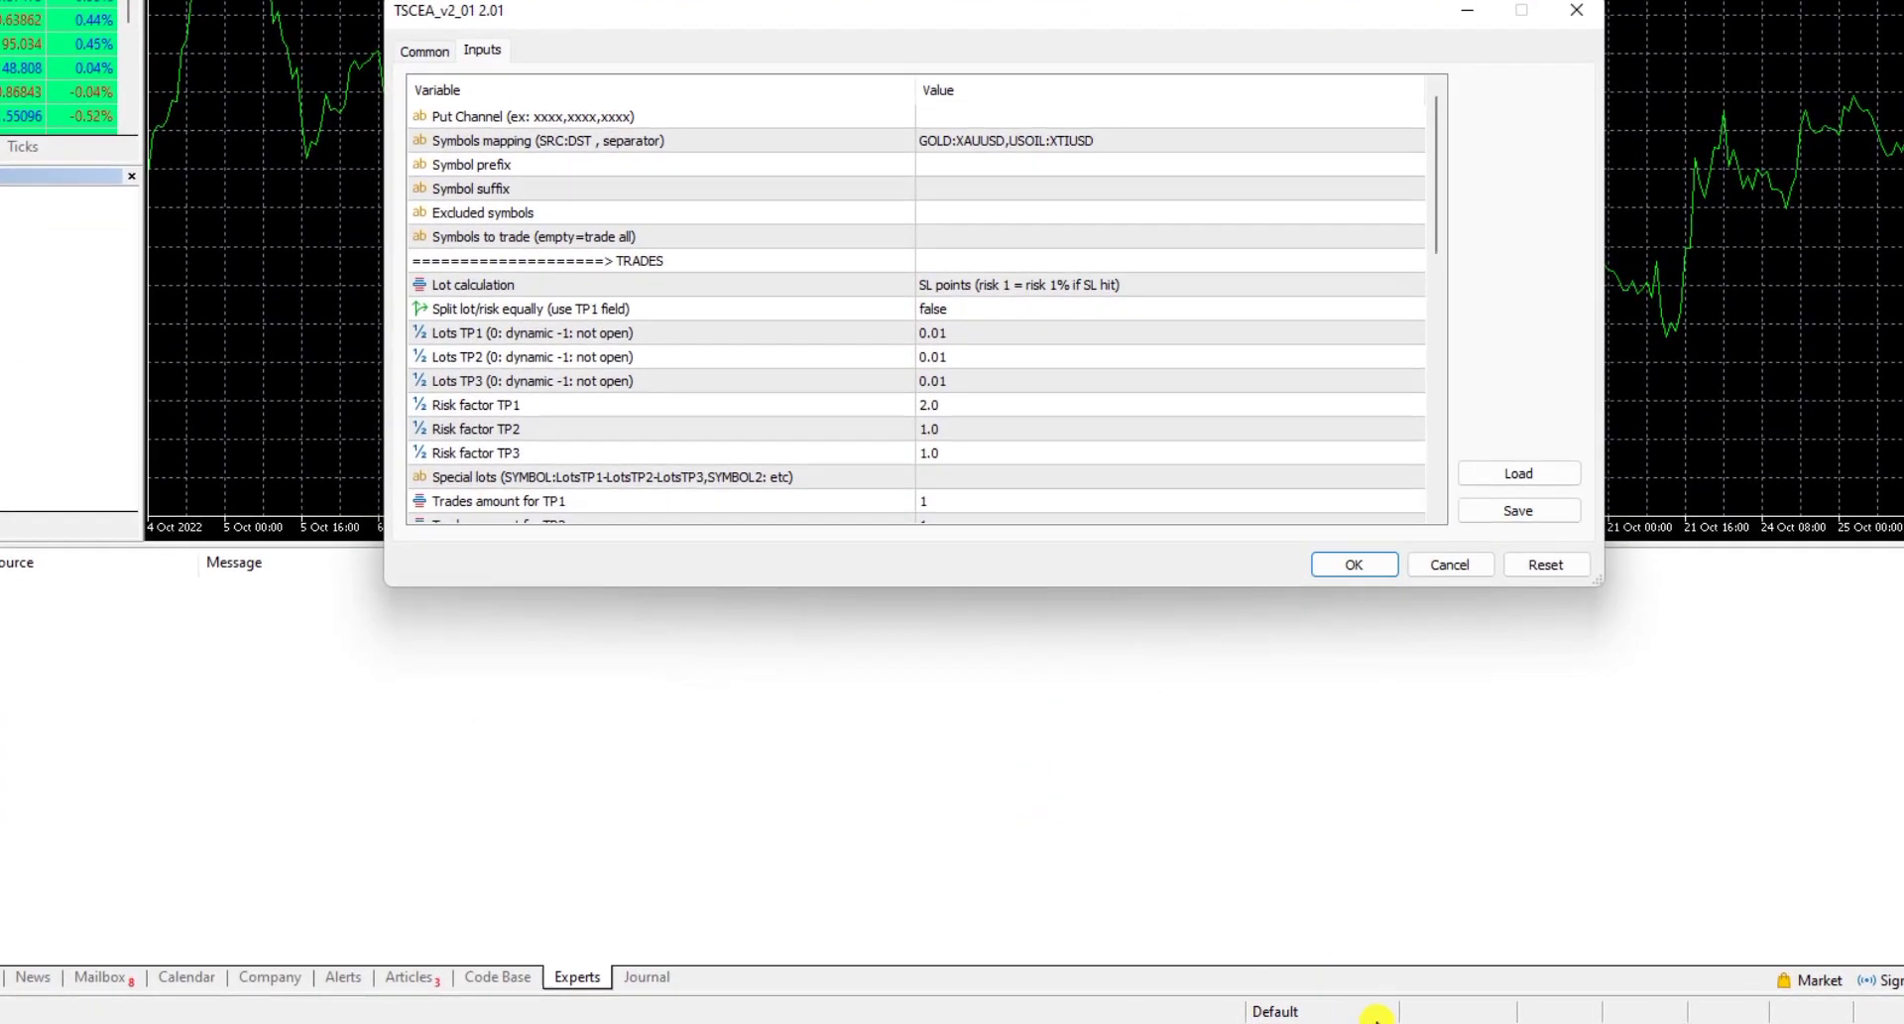
mouse_move(1372, 1011)
click(1367, 903)
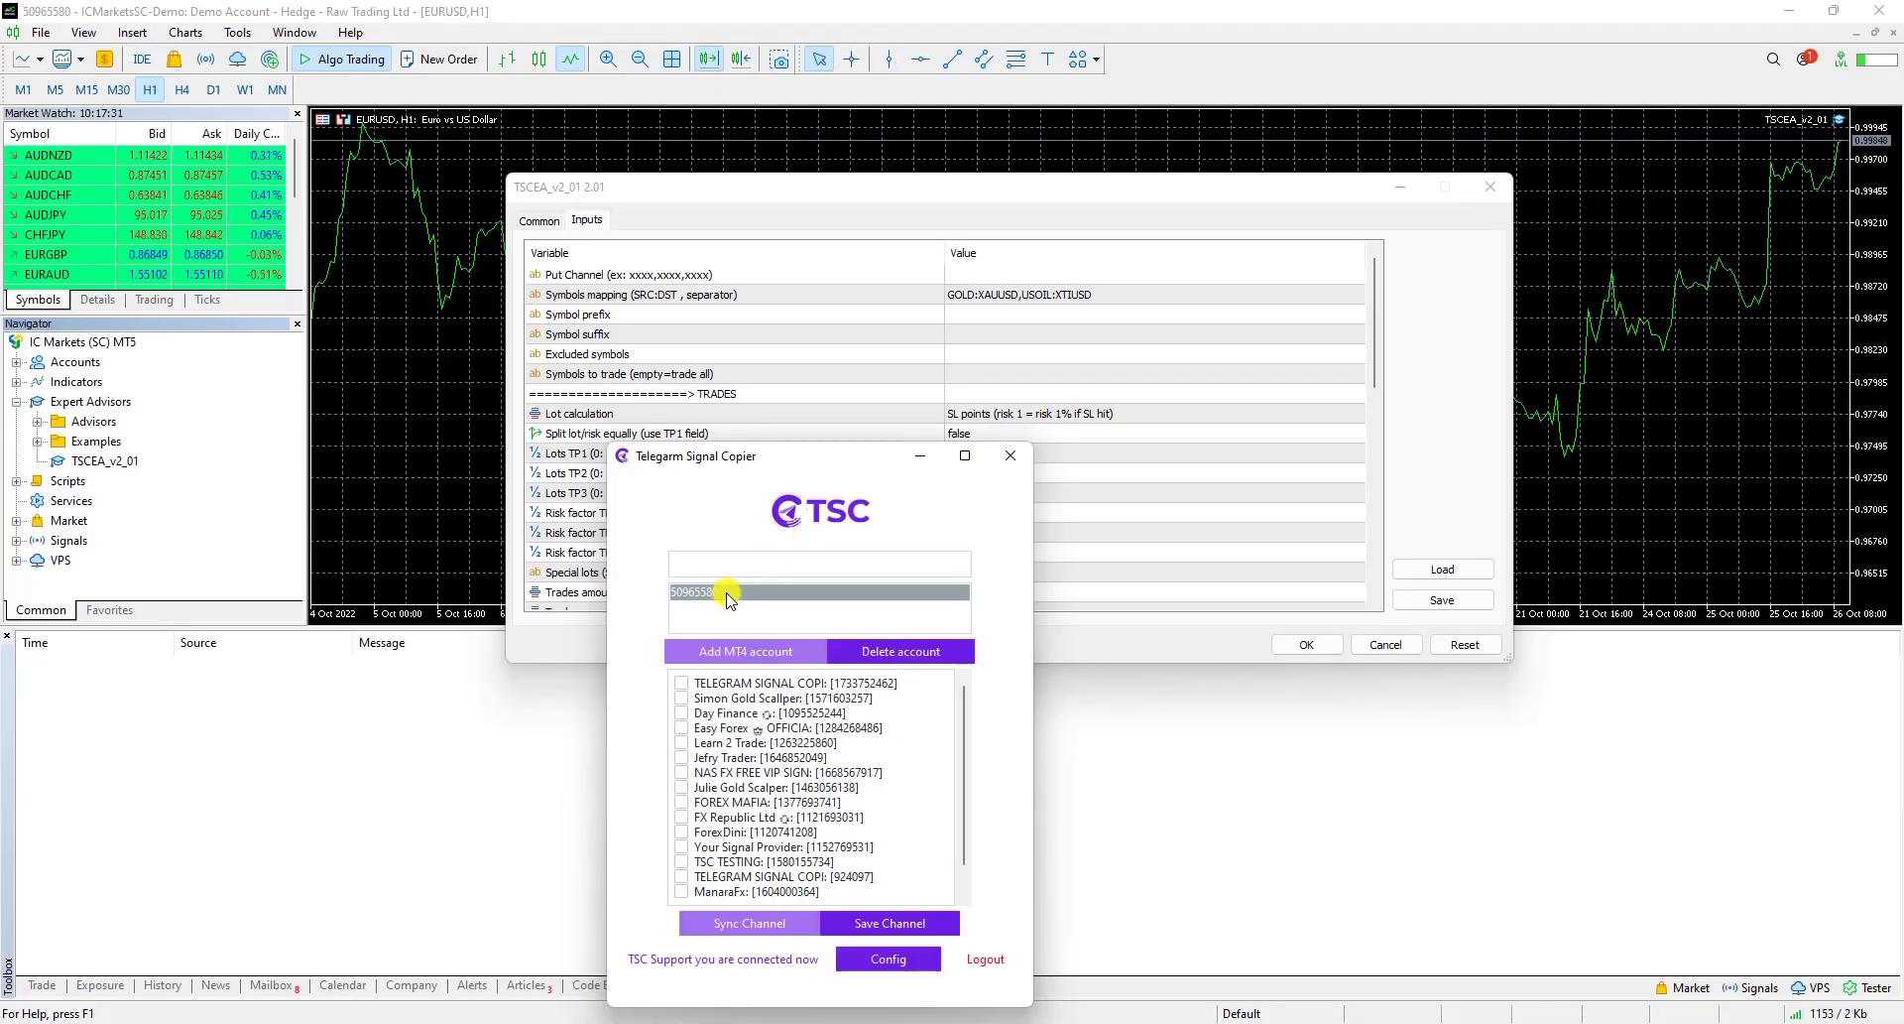
click(760, 924)
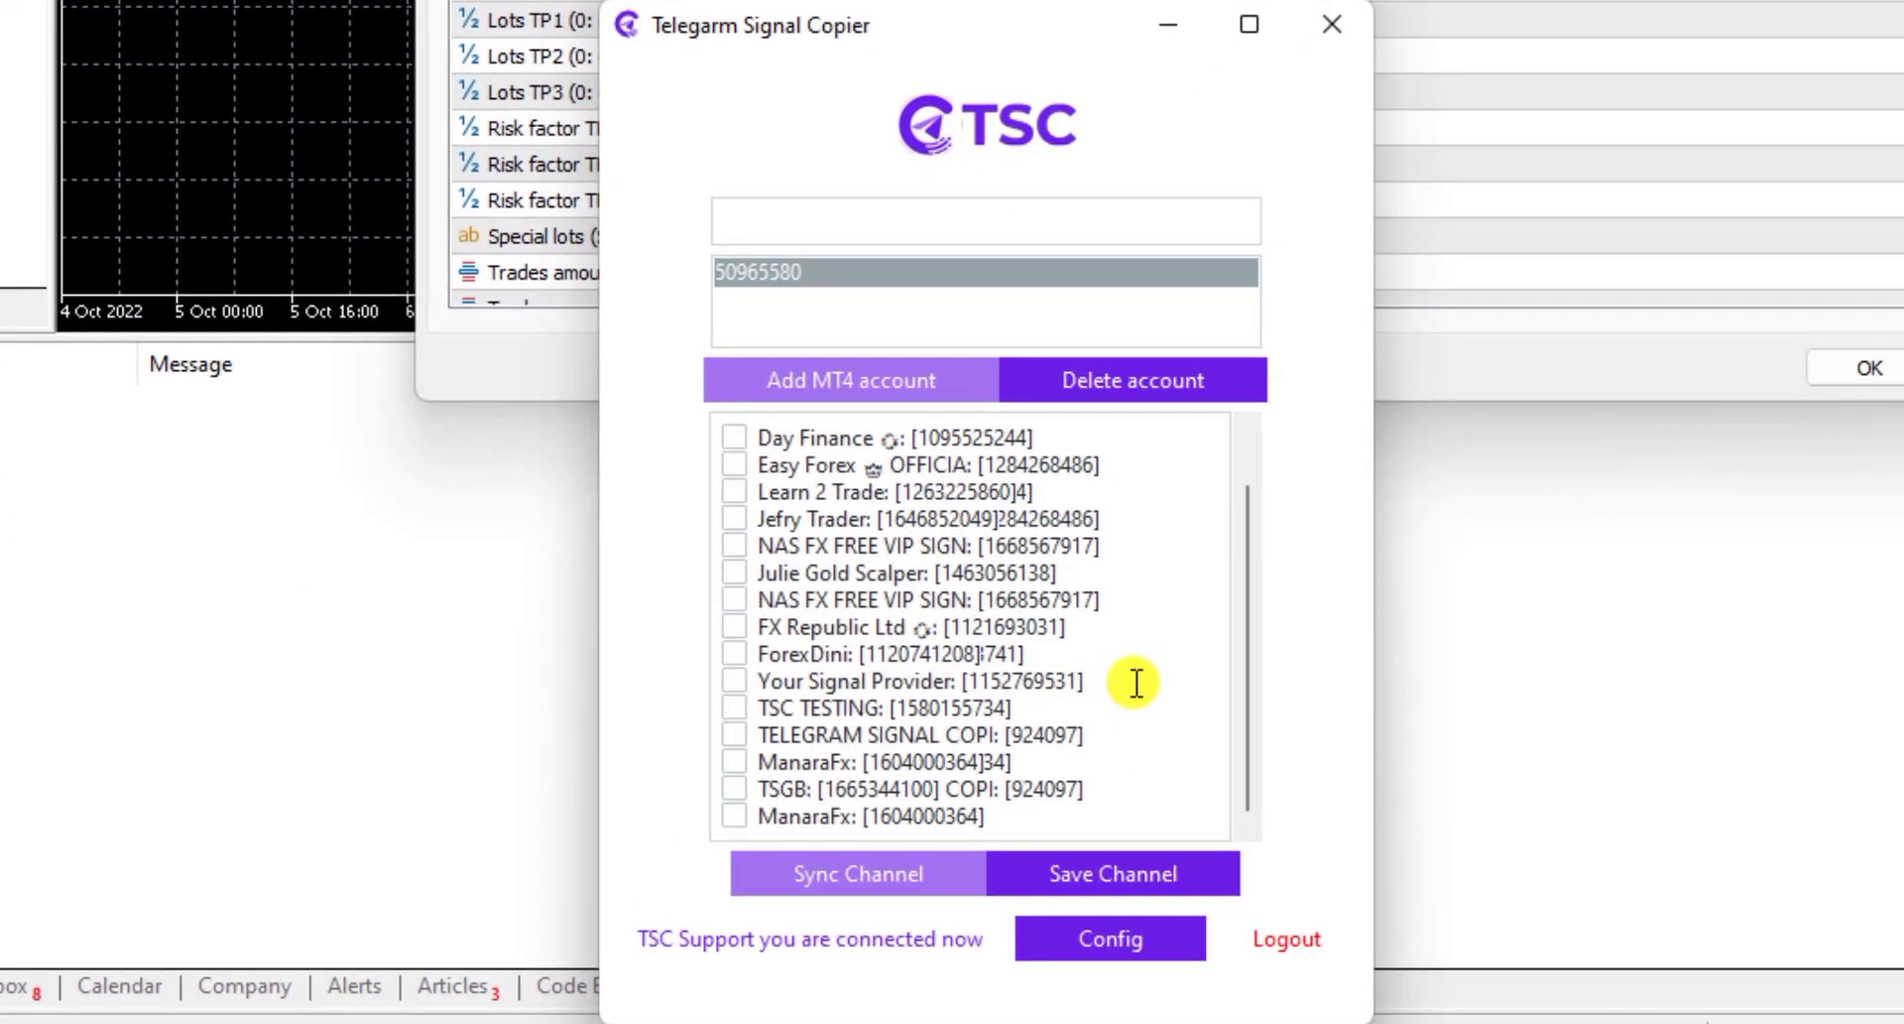
click(682, 846)
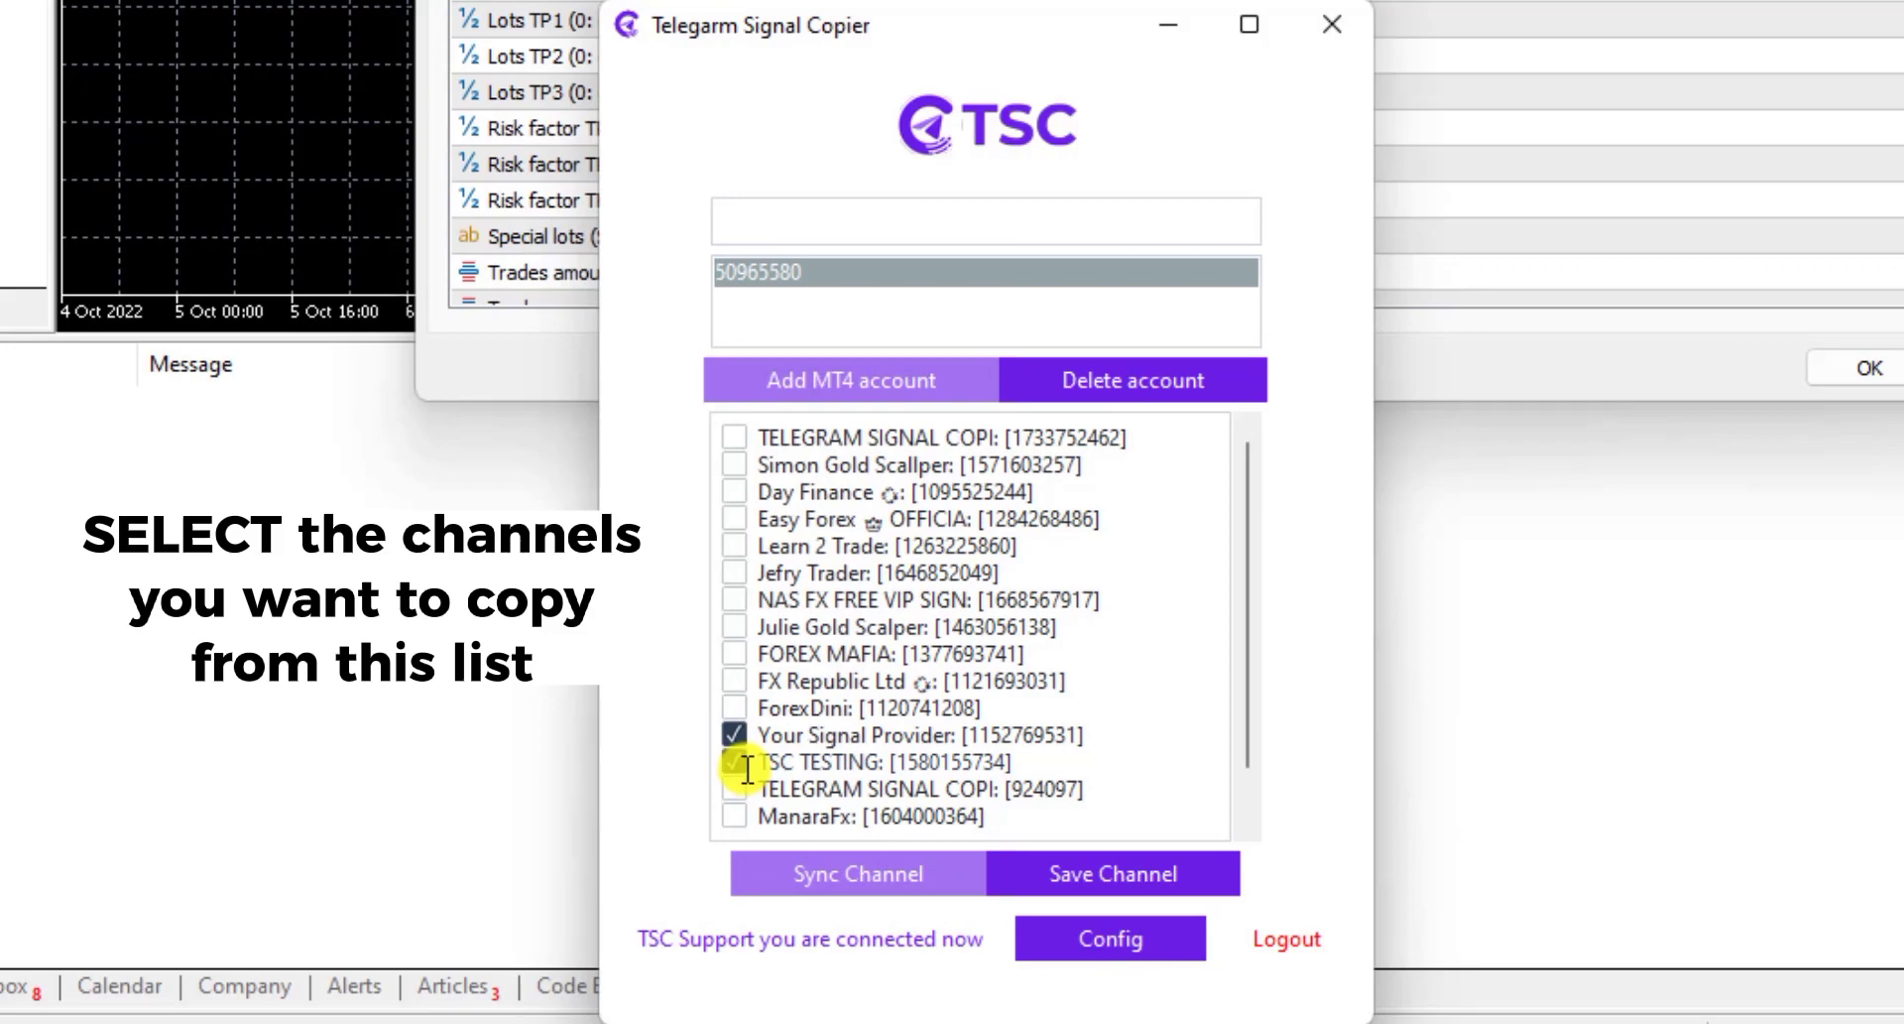
Tick TSC TESTING, save the channels, and copy the resulting channel IDs
click(746, 769)
click(1041, 871)
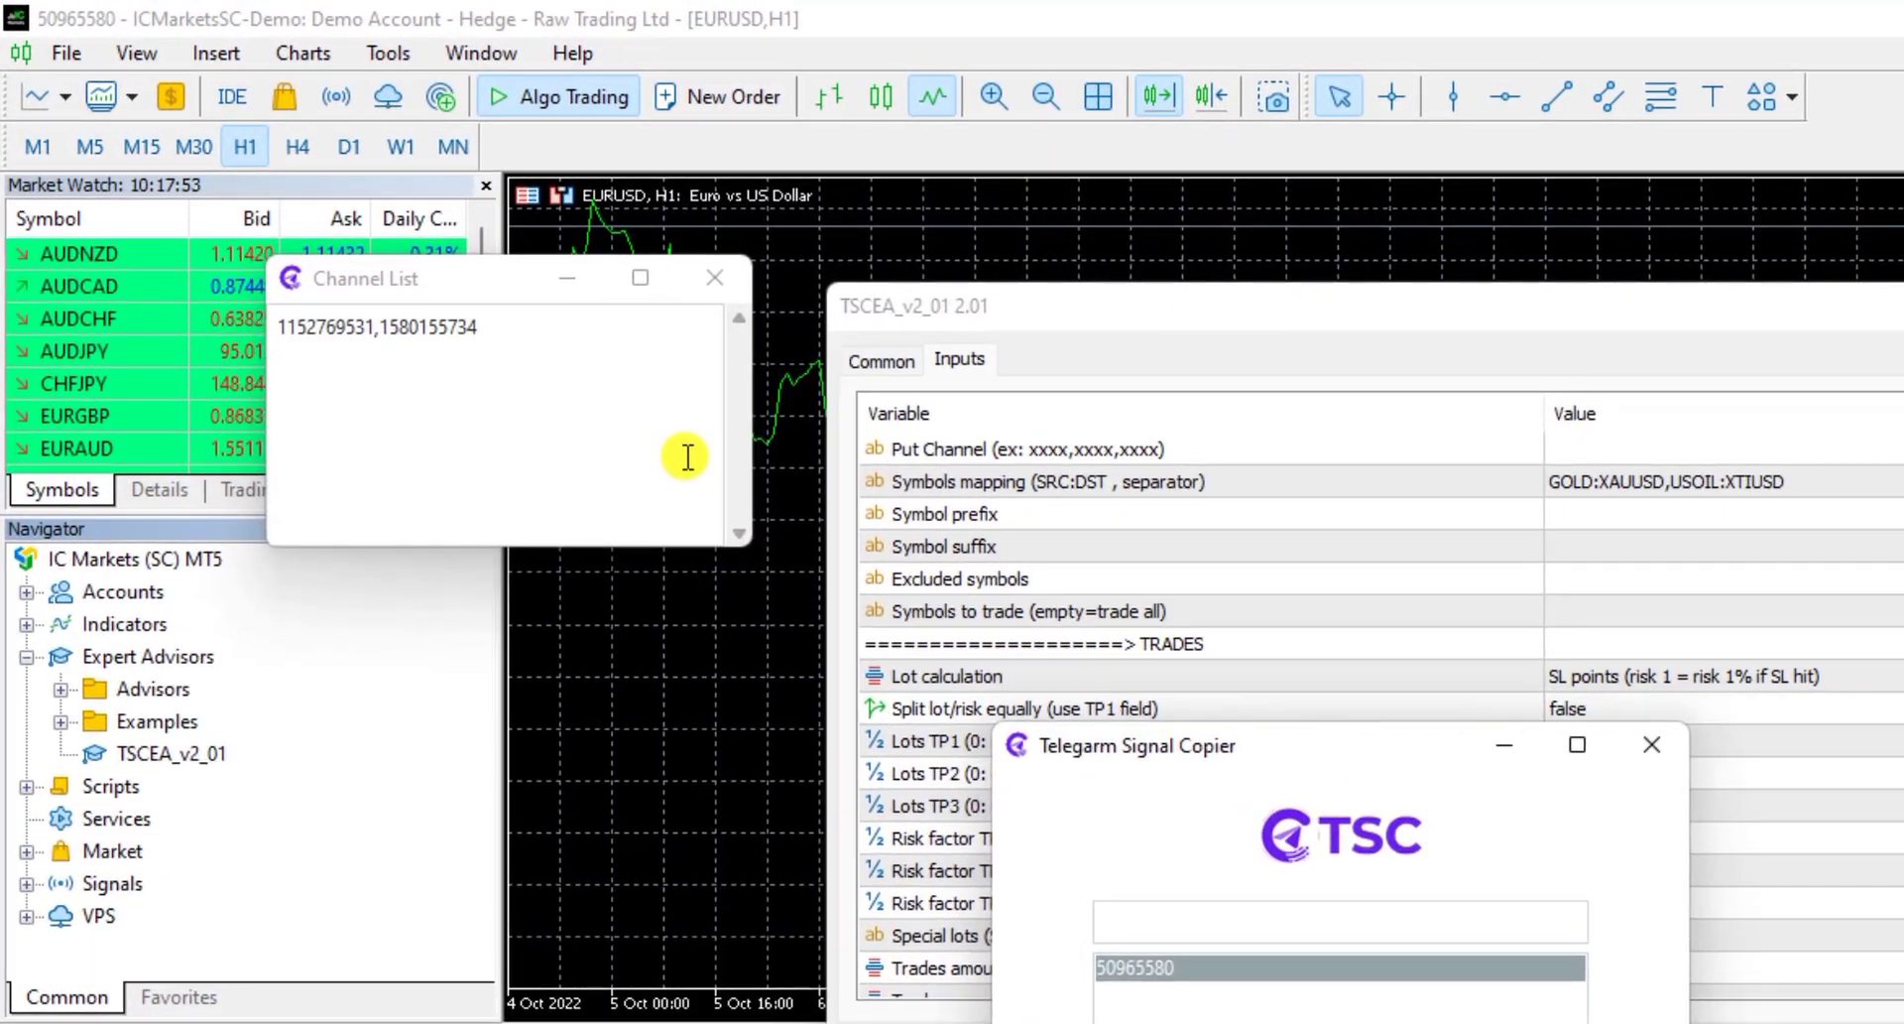
key(ctrl+a)
key(ctrl+c)
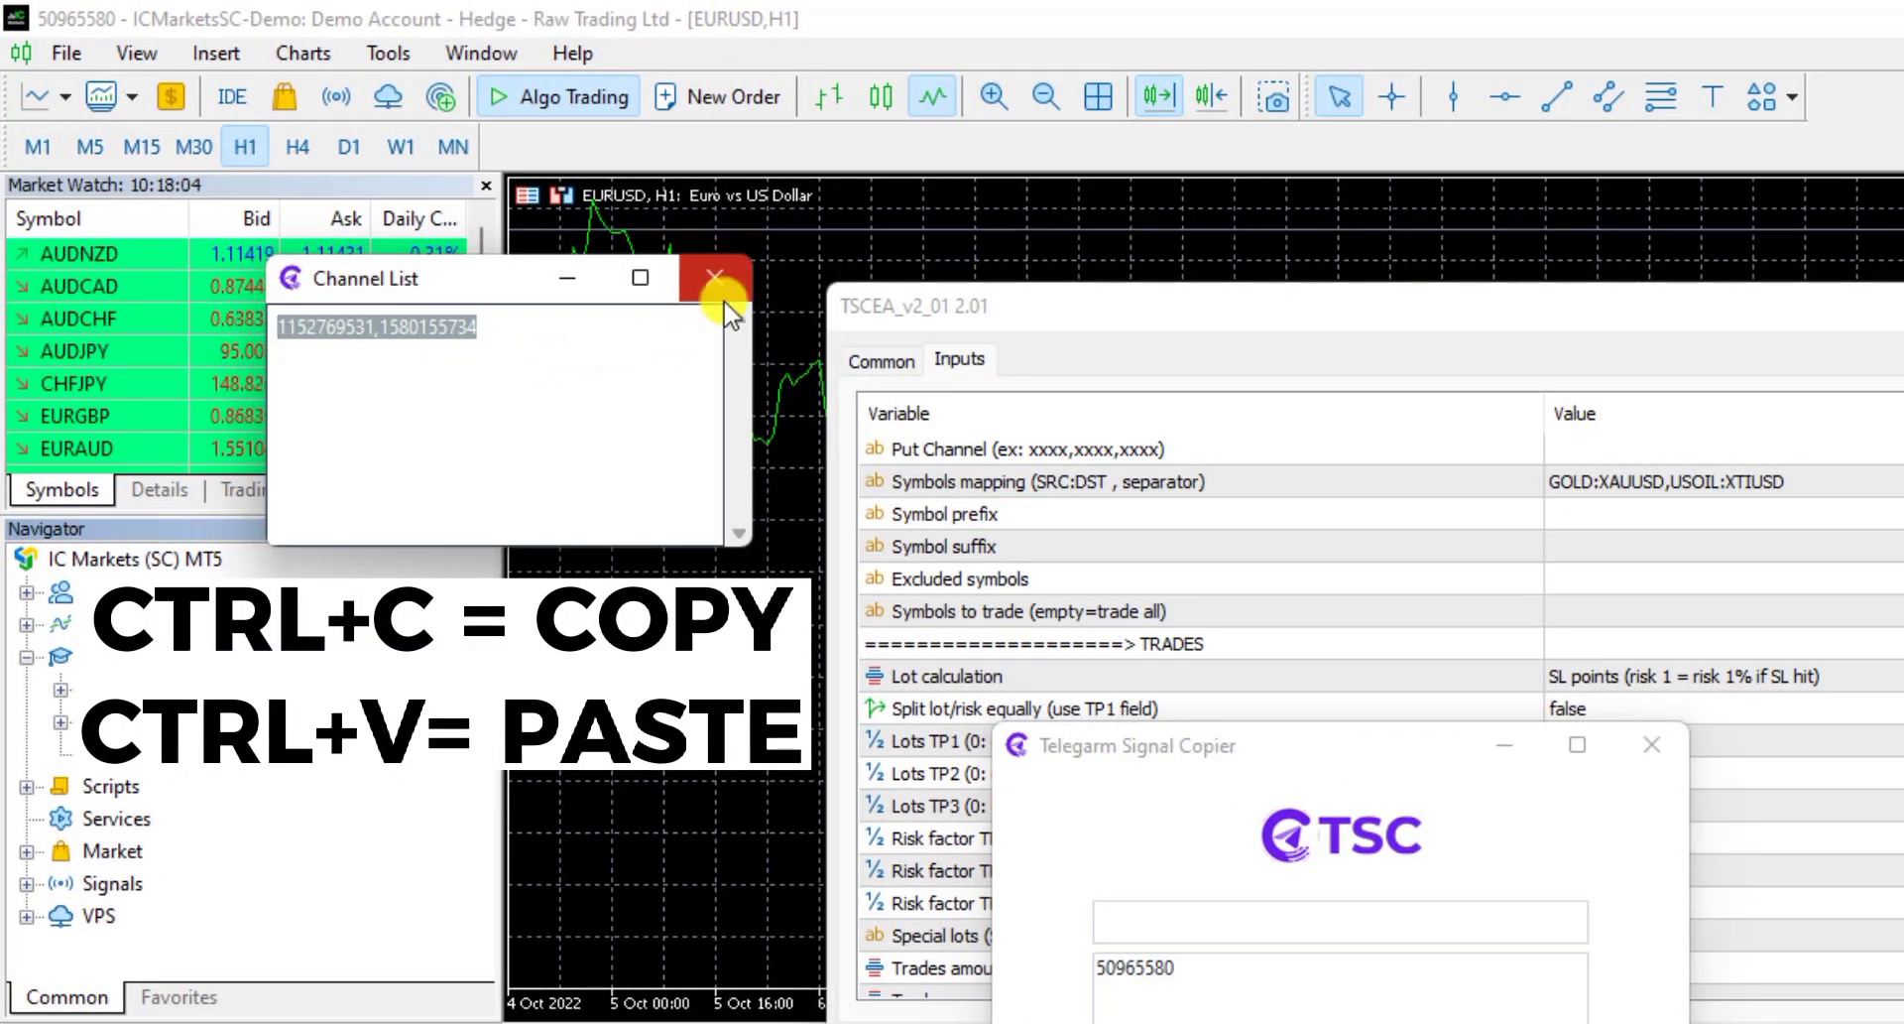
click(714, 279)
double_click(1035, 312)
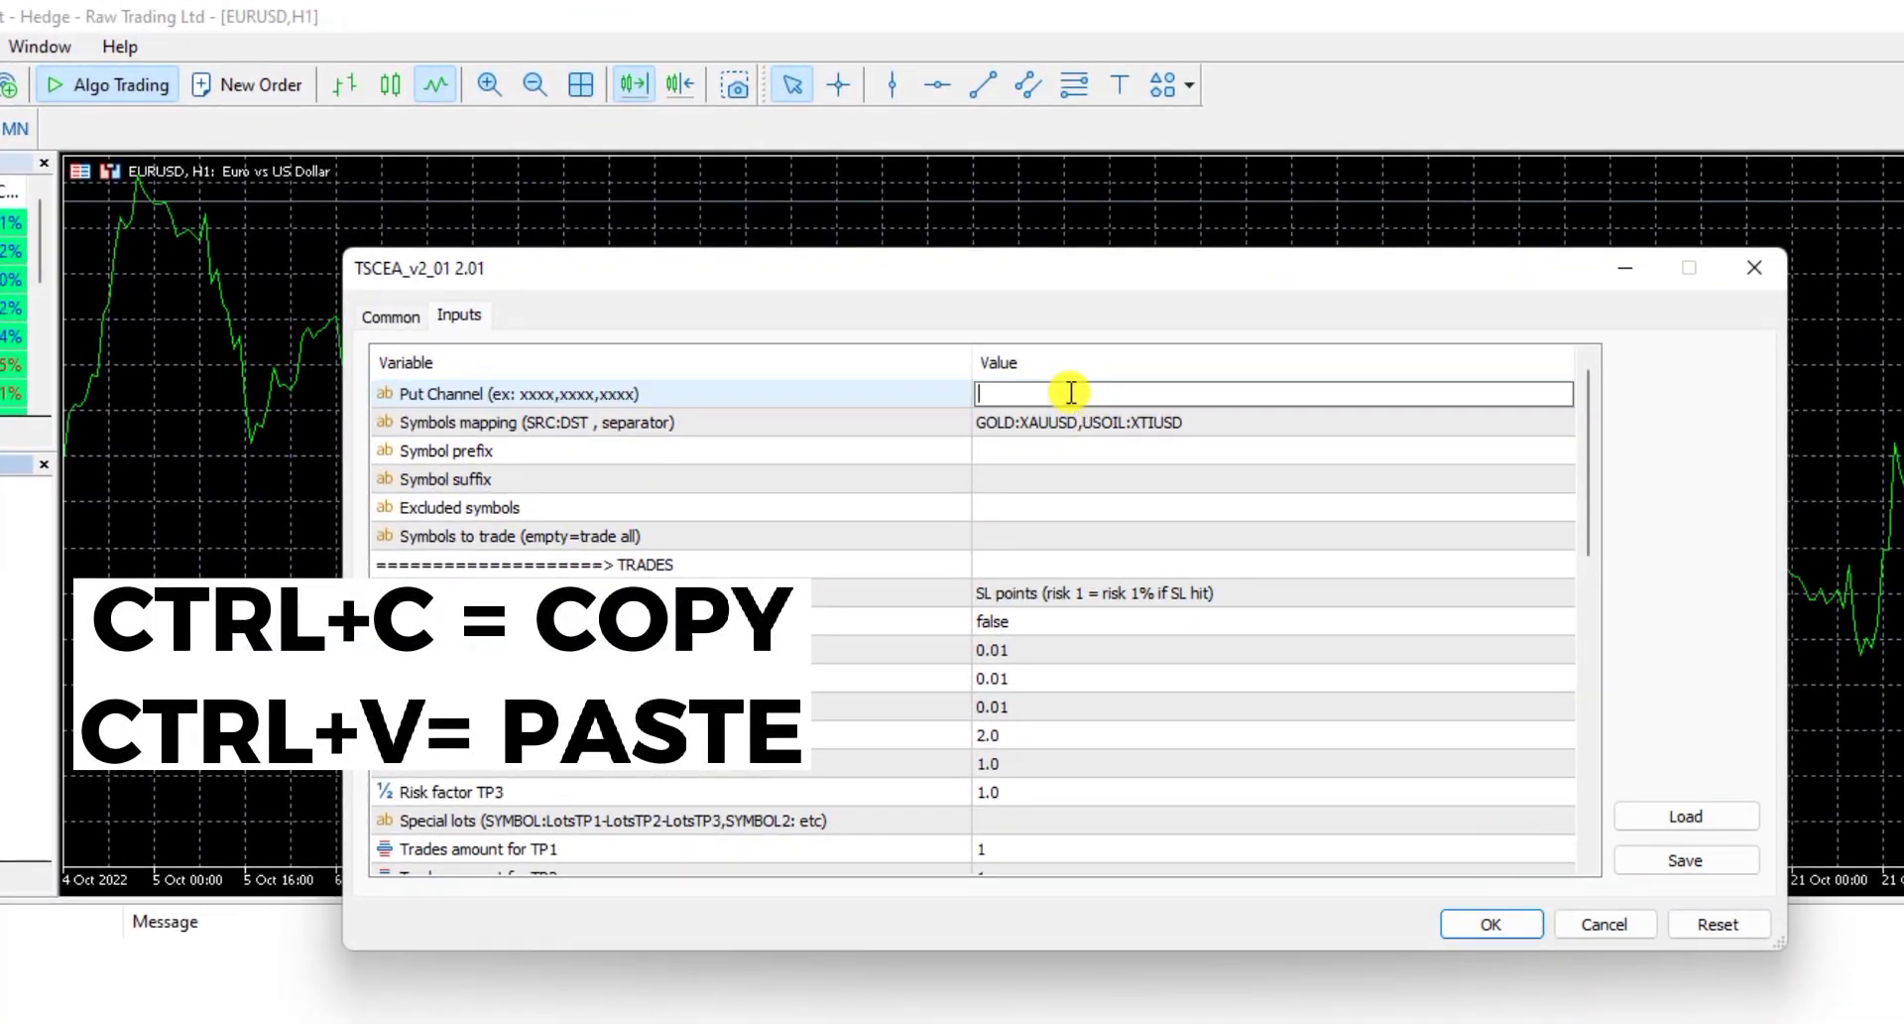
key(ctrl+v)
click(1087, 473)
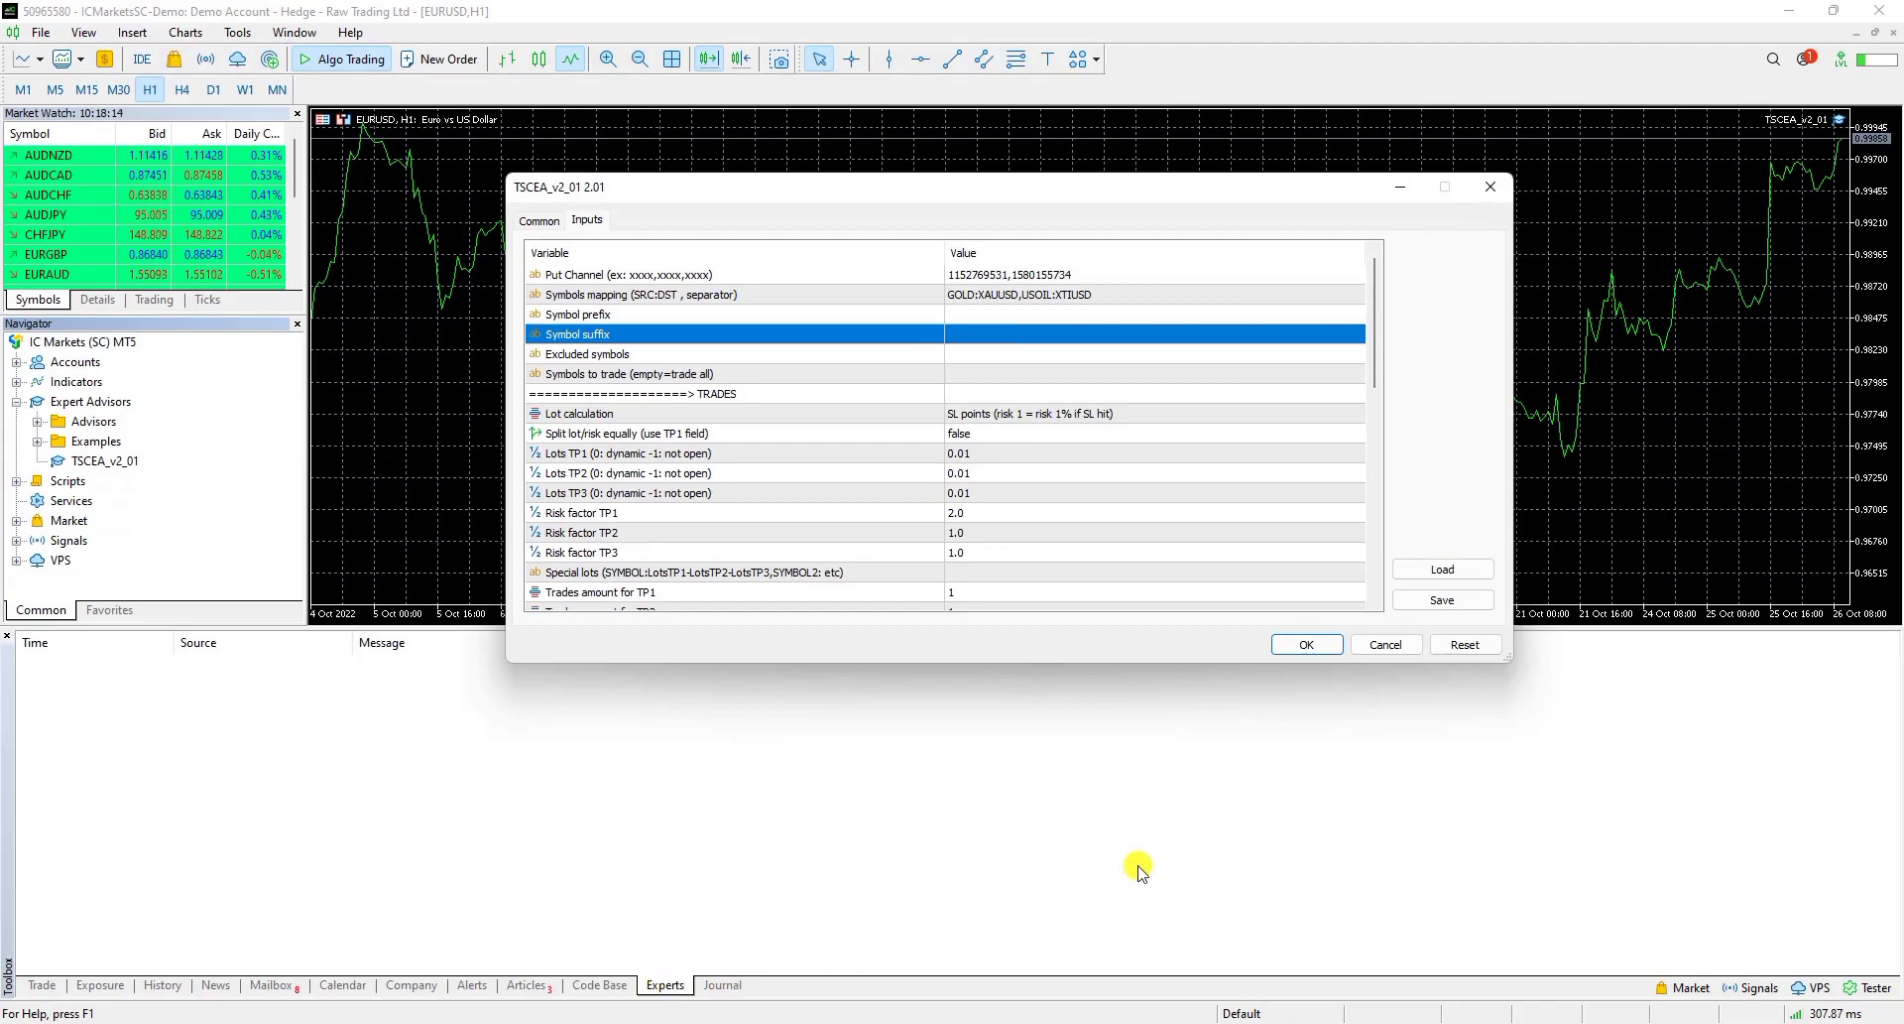
click(1302, 645)
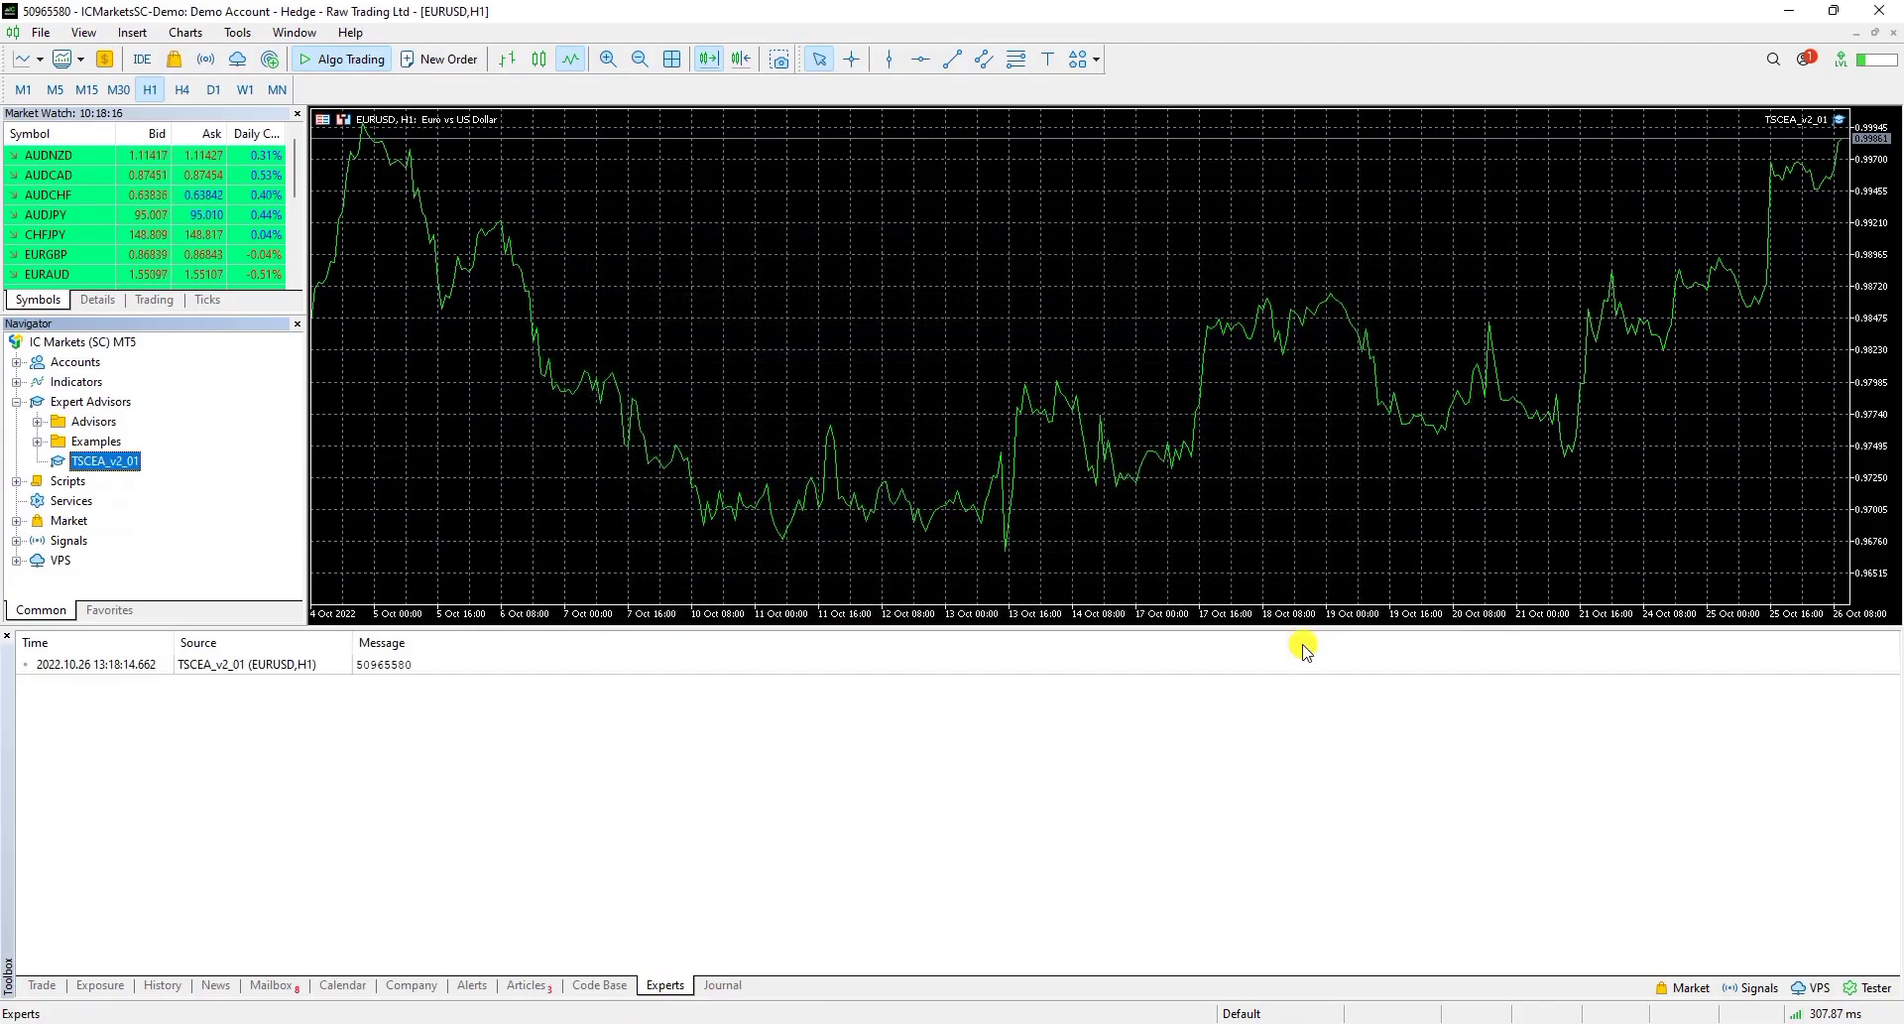